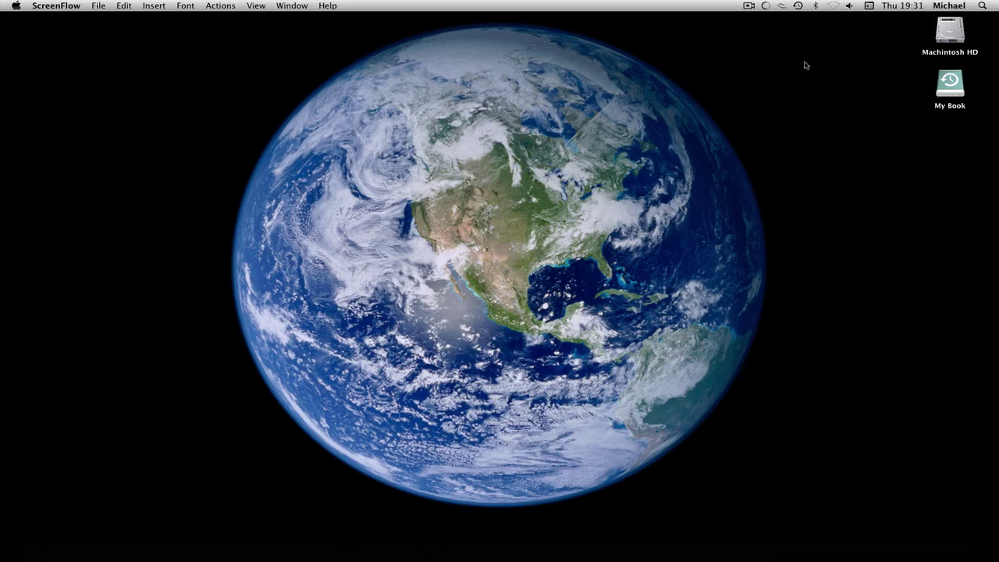
# - Switch to After Effects with the open untitled project
pyautogui.moveTo(818, 25); pyautogui.dragTo(187, 548)
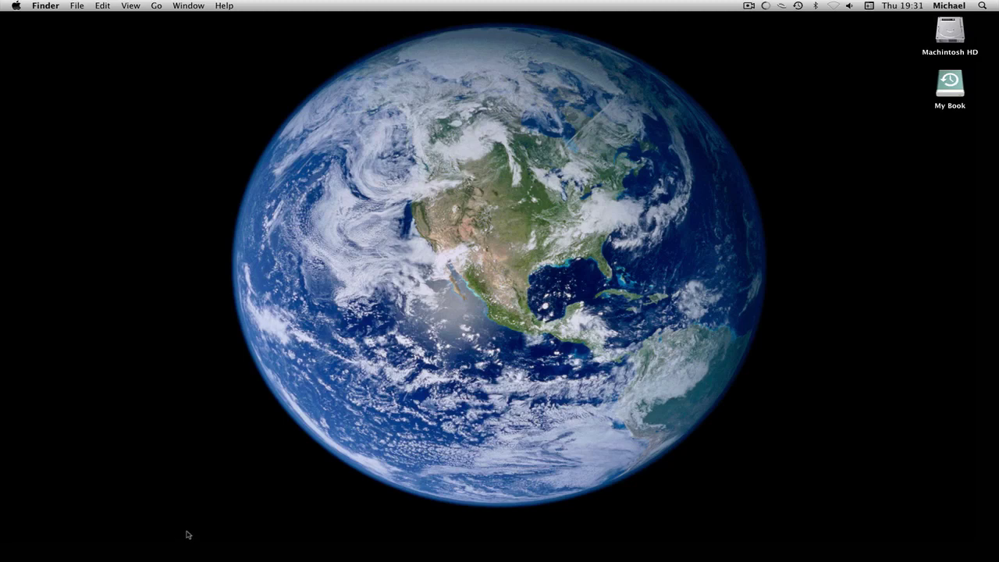
pyautogui.moveTo(206, 29)
pyautogui.mouseDown()
pyautogui.moveTo(660, 310)
pyautogui.moveTo(747, 508)
pyautogui.moveTo(779, 518)
pyautogui.moveTo(212, 50)
pyautogui.moveTo(179, 4)
pyautogui.moveTo(241, 29)
pyautogui.moveTo(188, 14)
pyautogui.moveTo(221, 24)
pyautogui.mouseUp()
pyautogui.moveTo(698, 556)
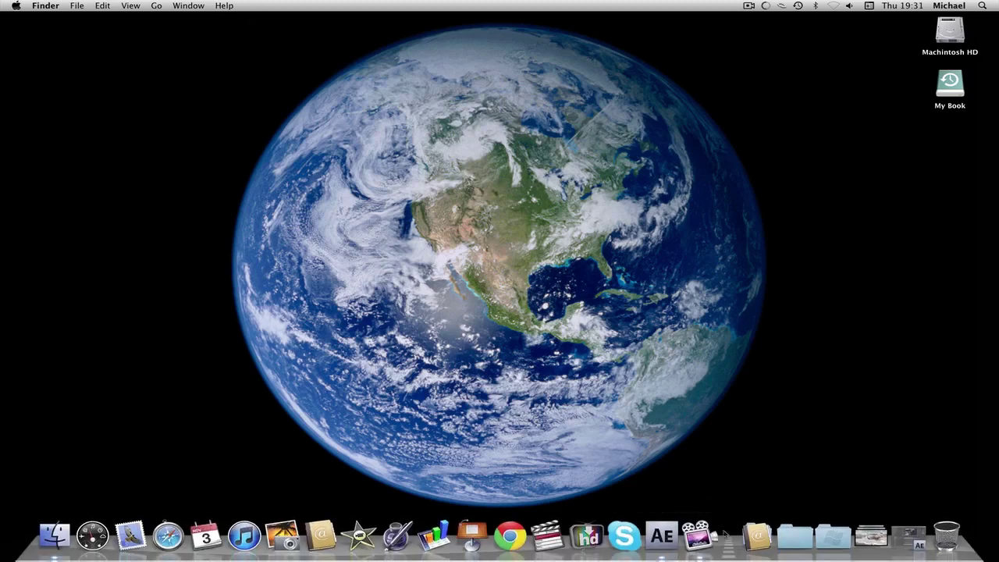
pyautogui.click(660, 537)
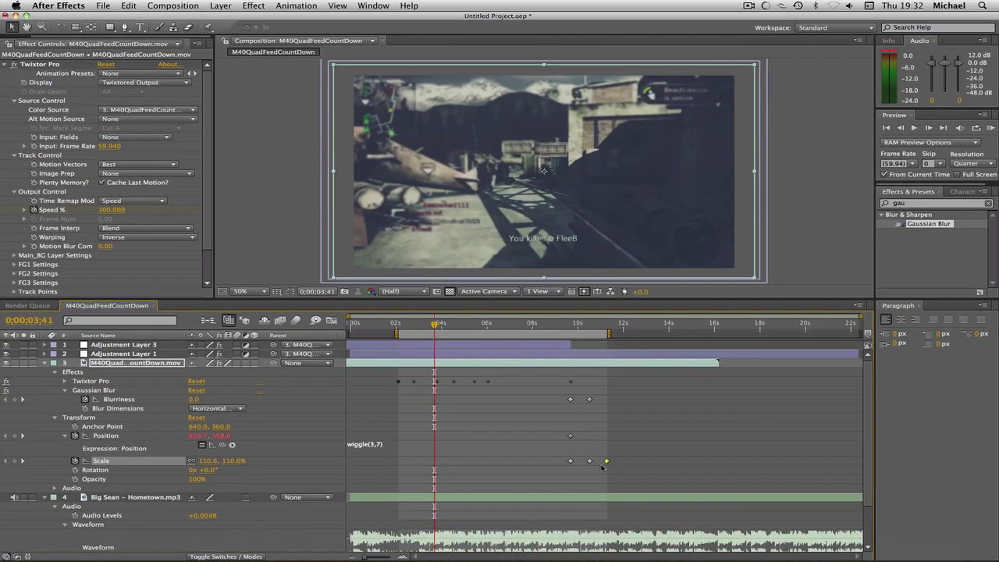
# - Examine the effects, keyframes, music waveform and gun sound layers in the M40QuadFeedCountDown composition's timeline
pyautogui.scroll(-5, 509, 422)
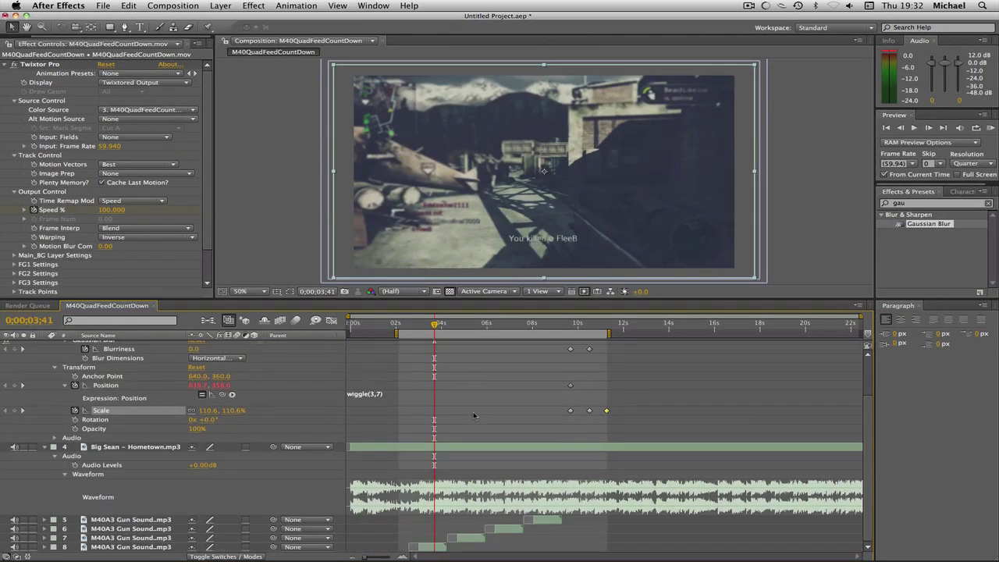
pyautogui.scroll(5, 473, 416)
pyautogui.scroll(-5, 473, 415)
pyautogui.scroll(5, 462, 422)
pyautogui.scroll(-3, 493, 392)
pyautogui.scroll(3, 494, 392)
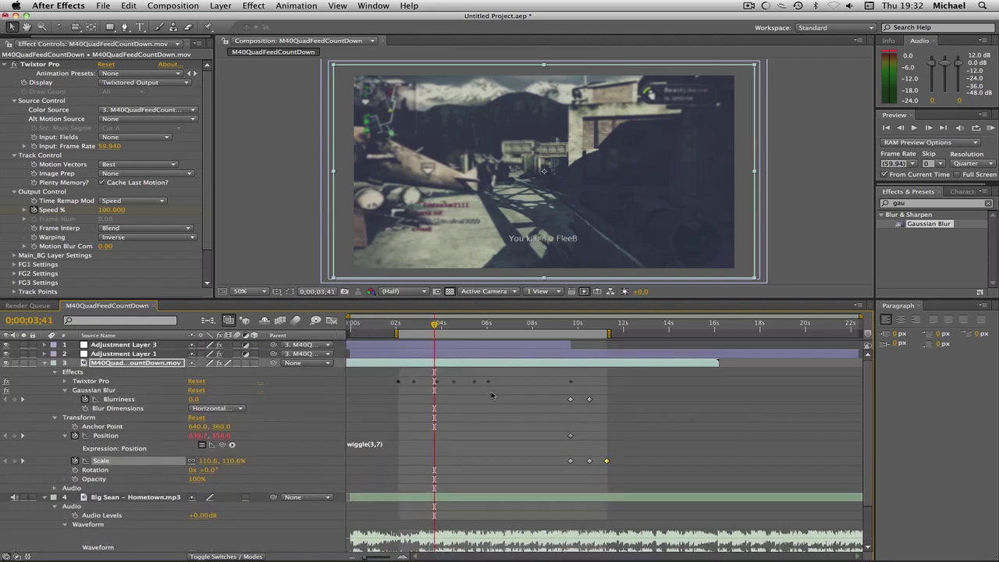
pyautogui.scroll(-3, 493, 392)
pyautogui.scroll(3, 493, 393)
pyautogui.scroll(-3, 491, 395)
pyautogui.scroll(3, 490, 394)
# - Show the project's footage list in a wider pane and size the timeline so the whole composition frame fits the viewer
pyautogui.moveTo(512, 298); pyautogui.dragTo(513, 232)
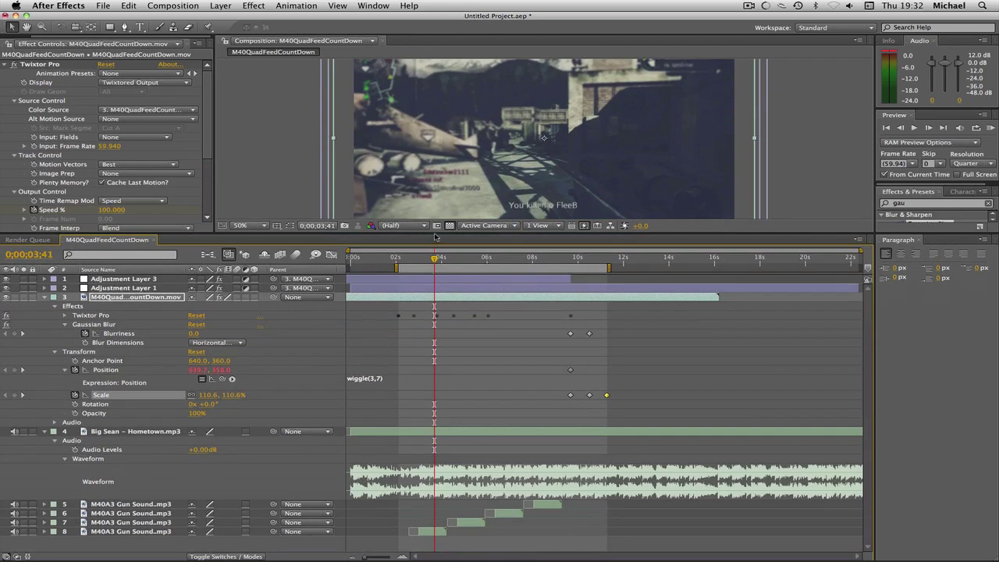
pyautogui.moveTo(435, 234); pyautogui.dragTo(434, 261)
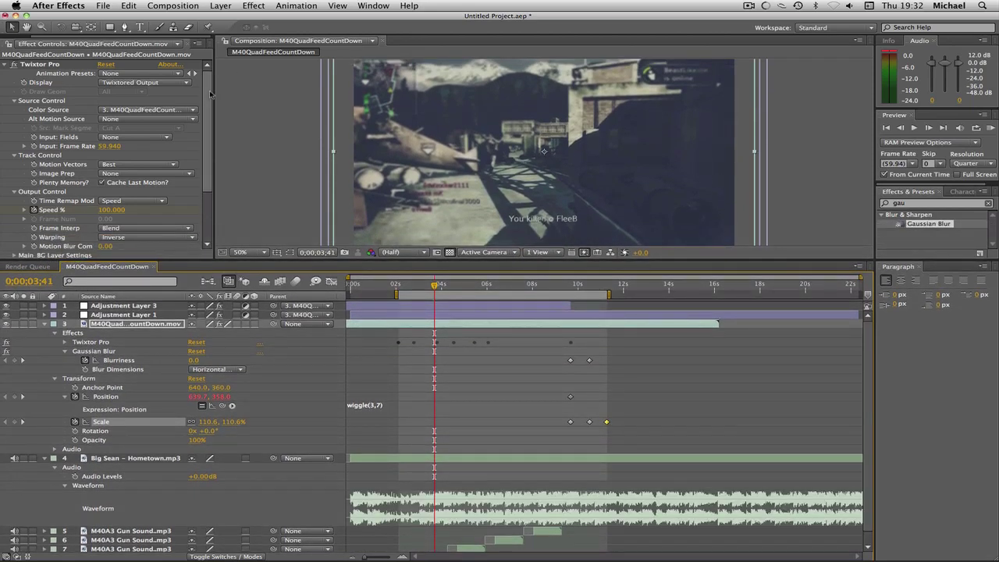
pyautogui.moveTo(214, 88); pyautogui.dragTo(268, 88)
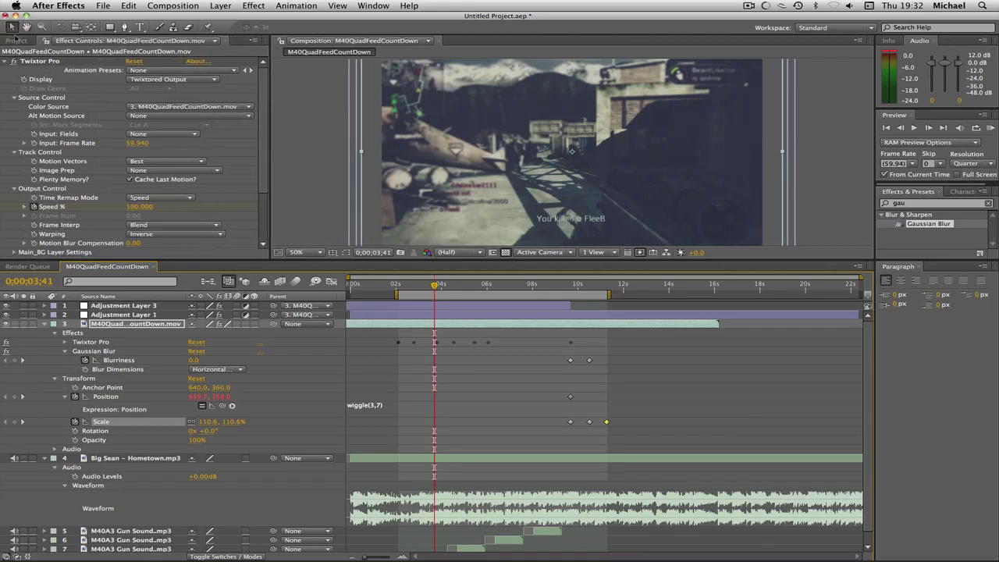
pyautogui.click(16, 40)
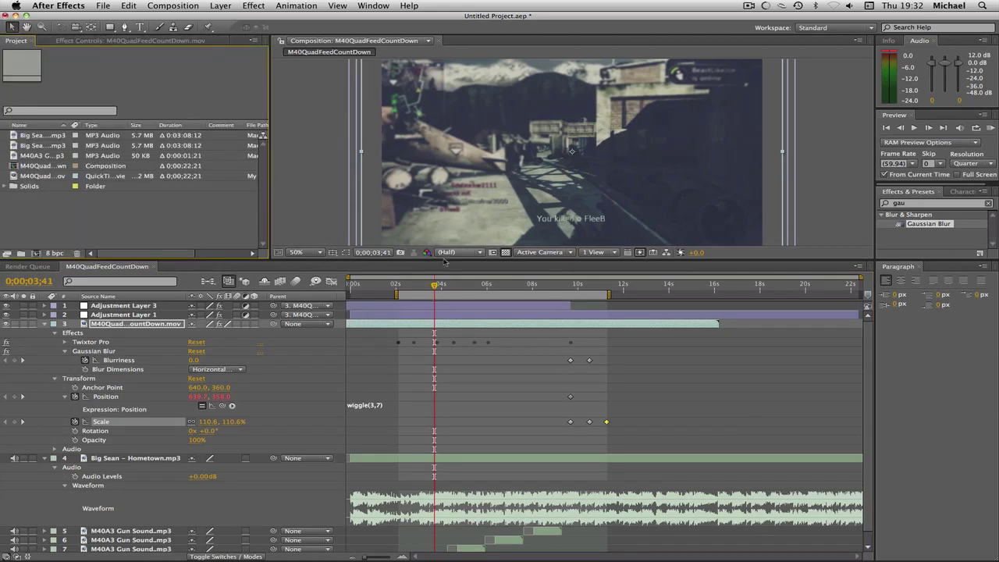
pyautogui.moveTo(446, 260); pyautogui.dragTo(440, 310)
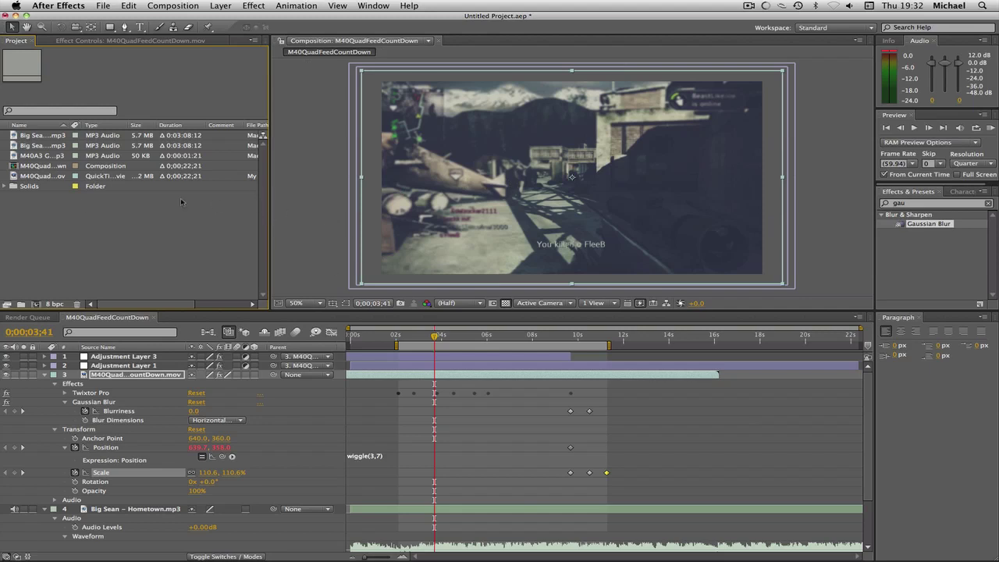
# - Create a new composition from the M40QuadFeedCountDown QuickTime footage
pyautogui.click(35, 176)
pyautogui.moveTo(23, 298); pyautogui.dragTo(90, 304)
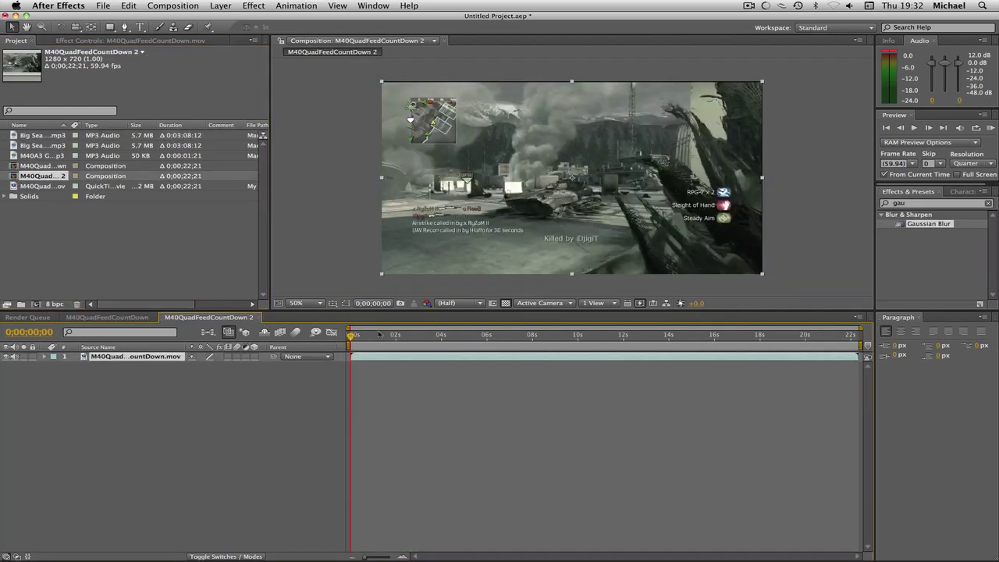
# - Trim the clip's beginning away at 0;00;06;34 and move the trimmed clip to the start of the timeline
pyautogui.click(482, 335)
pyautogui.click(495, 336)
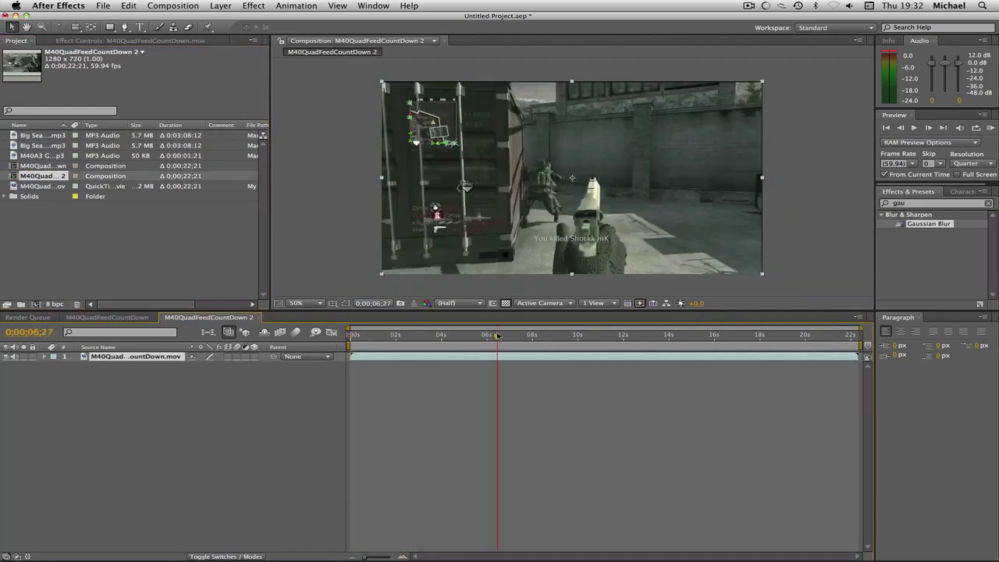
pyautogui.click(500, 336)
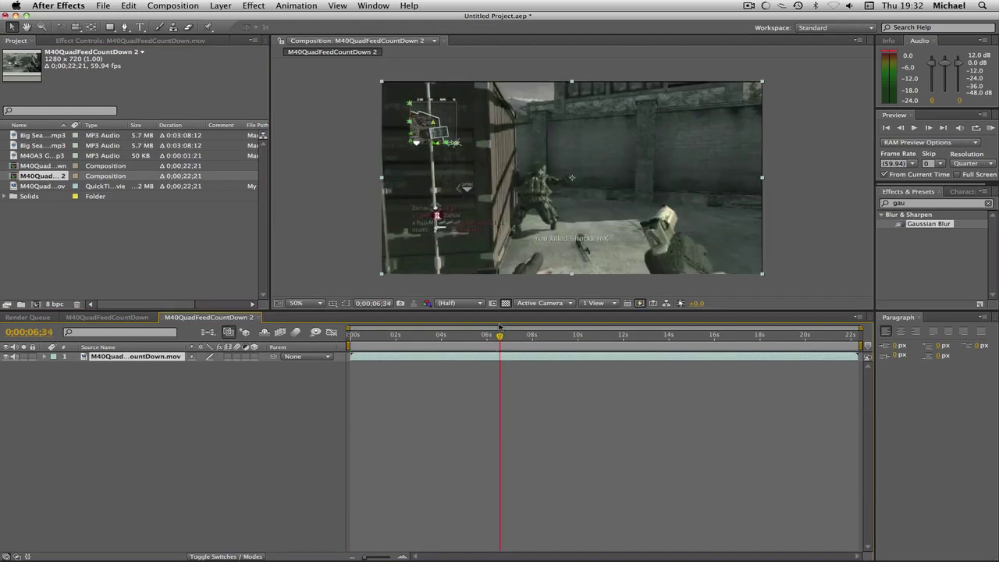
pyautogui.press('[')
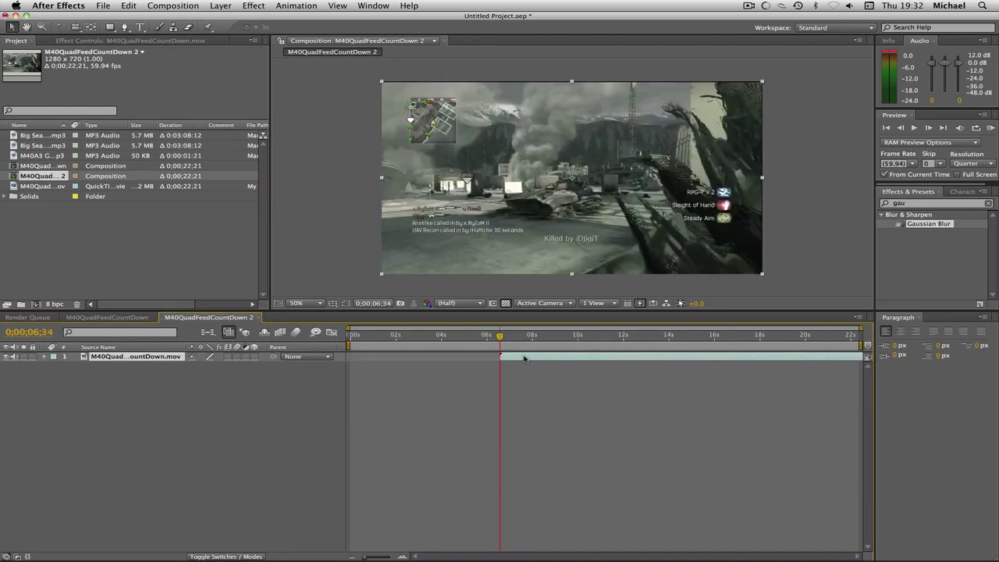
pyautogui.press('super+z')
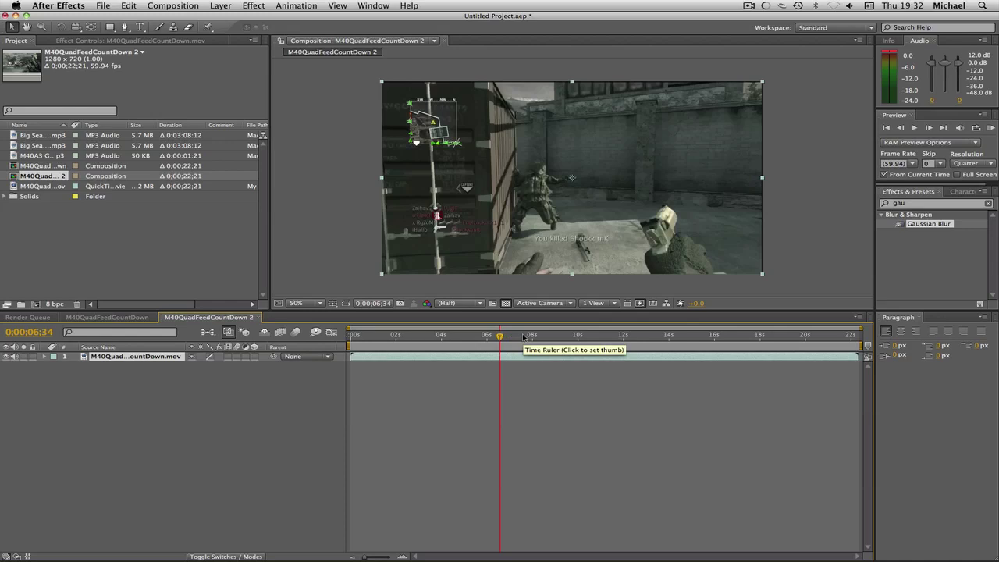
pyautogui.hotkey('alt', '[')
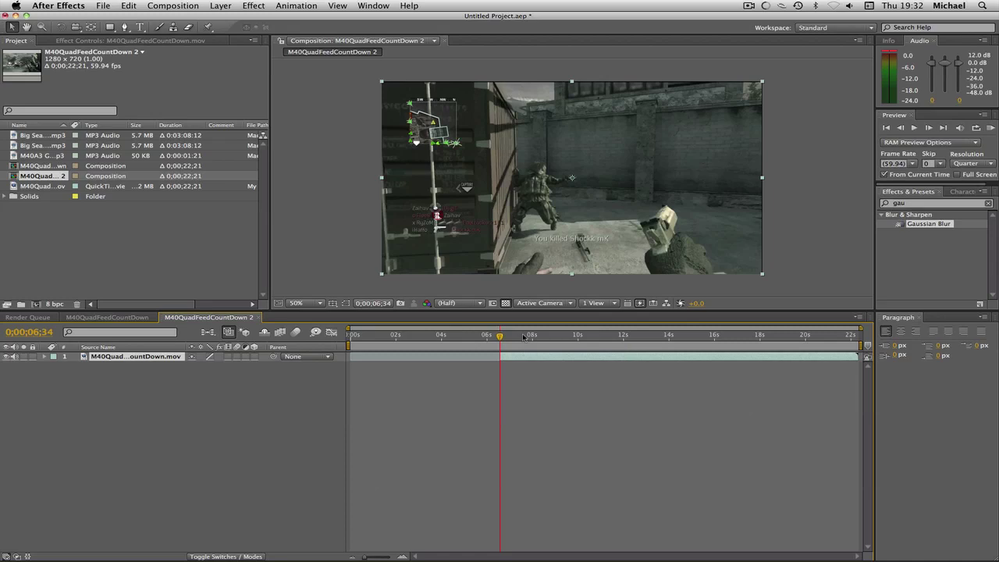
pyautogui.moveTo(515, 357); pyautogui.dragTo(365, 356)
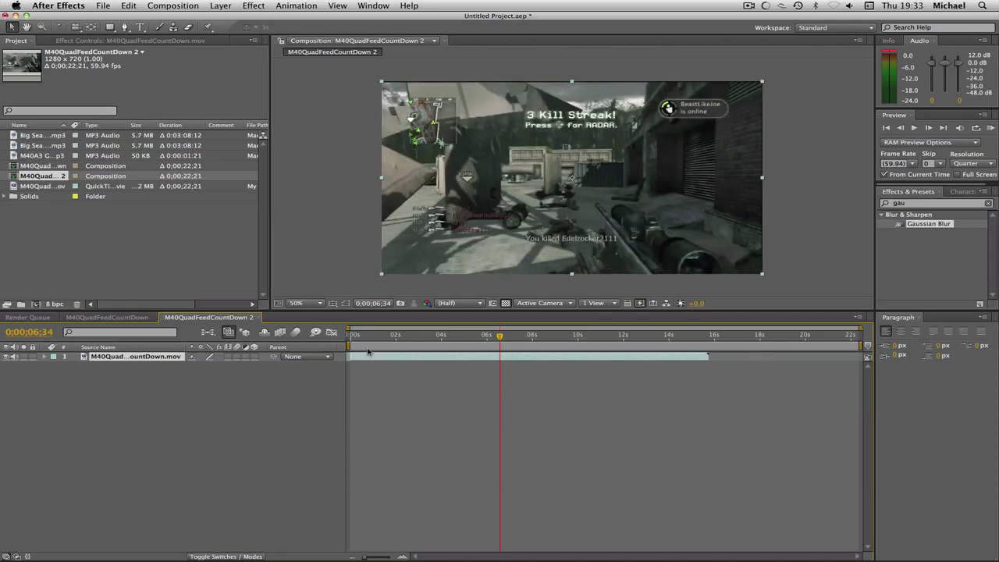
# - Scale the video clip up proportionally so it extends slightly past the composition frame on all sides
pyautogui.click(371, 336)
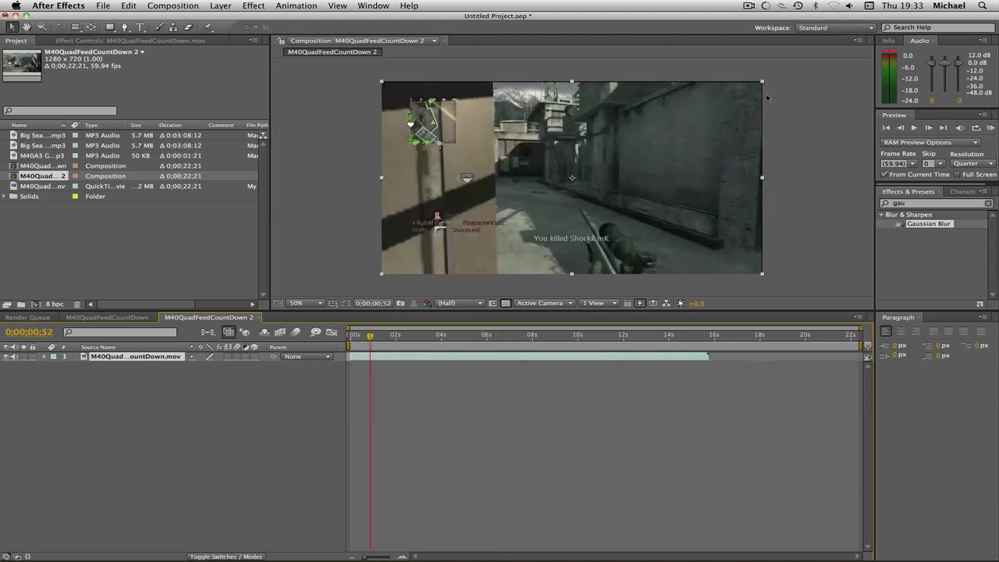
pyautogui.moveTo(763, 84); pyautogui.dragTo(778, 74)
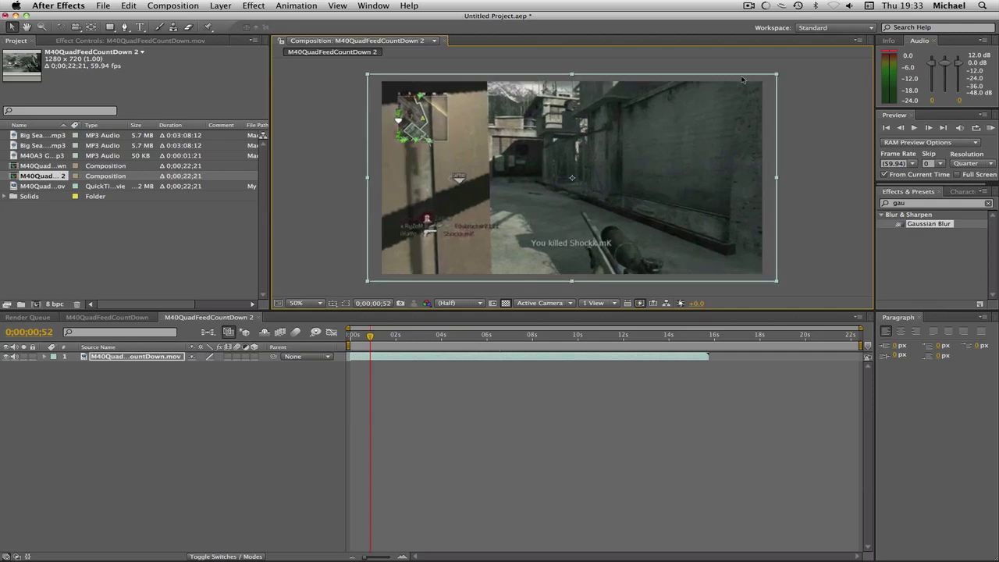
pyautogui.moveTo(37, 146); pyautogui.dragTo(121, 399)
pyautogui.click(415, 348)
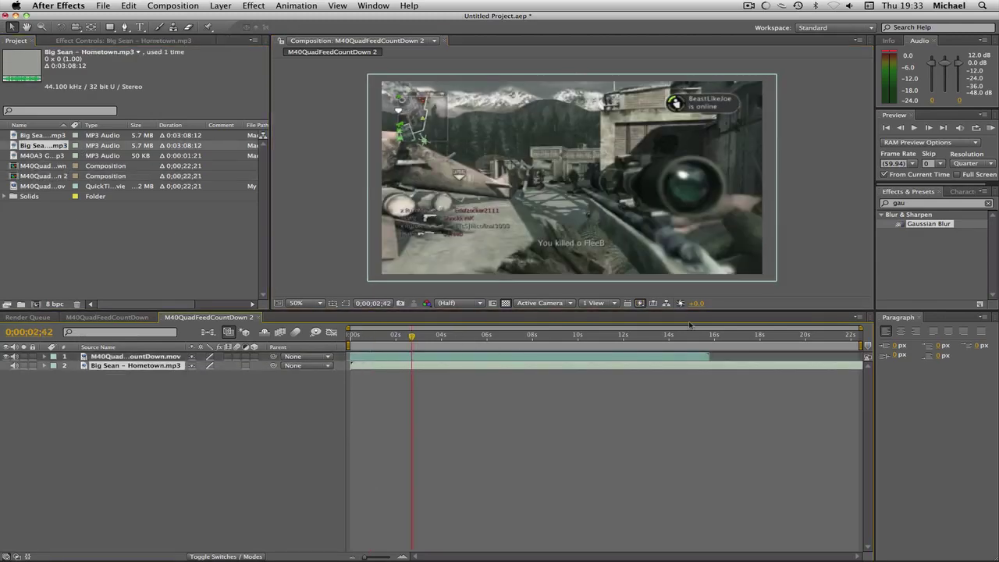
pyautogui.click(670, 339)
pyautogui.click(37, 137)
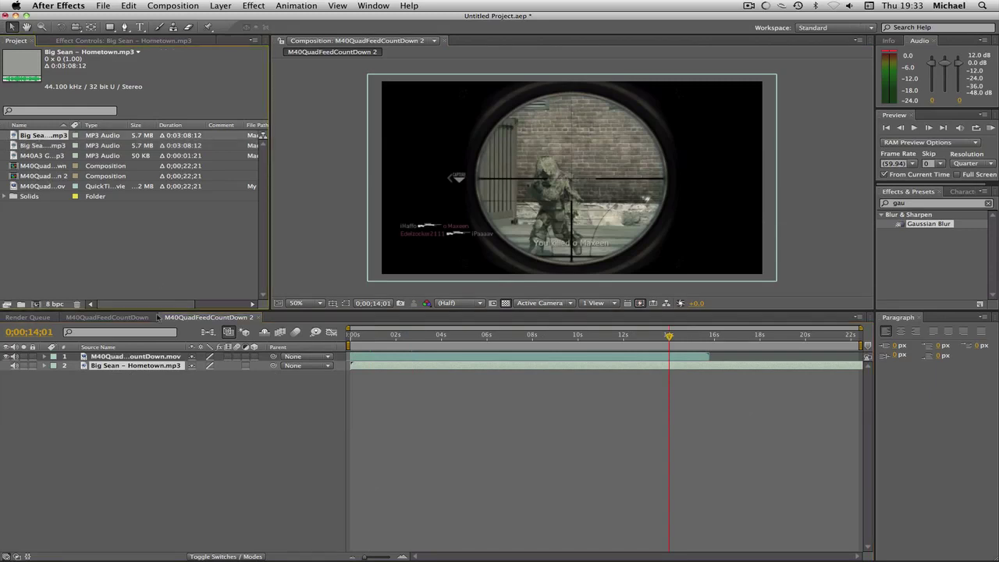
pyautogui.click(162, 370)
pyautogui.press('Delete')
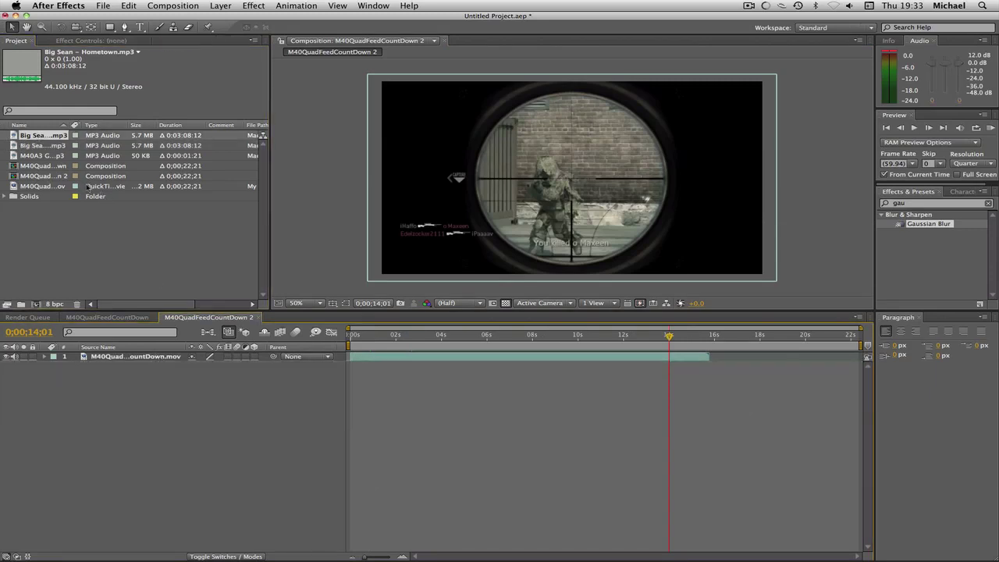
# - Open the first Big Sean - Hometown.mp3 item in the footage viewer and preview its audio from 0:01:03:07
pyautogui.click(106, 224)
pyautogui.doubleClick(45, 136)
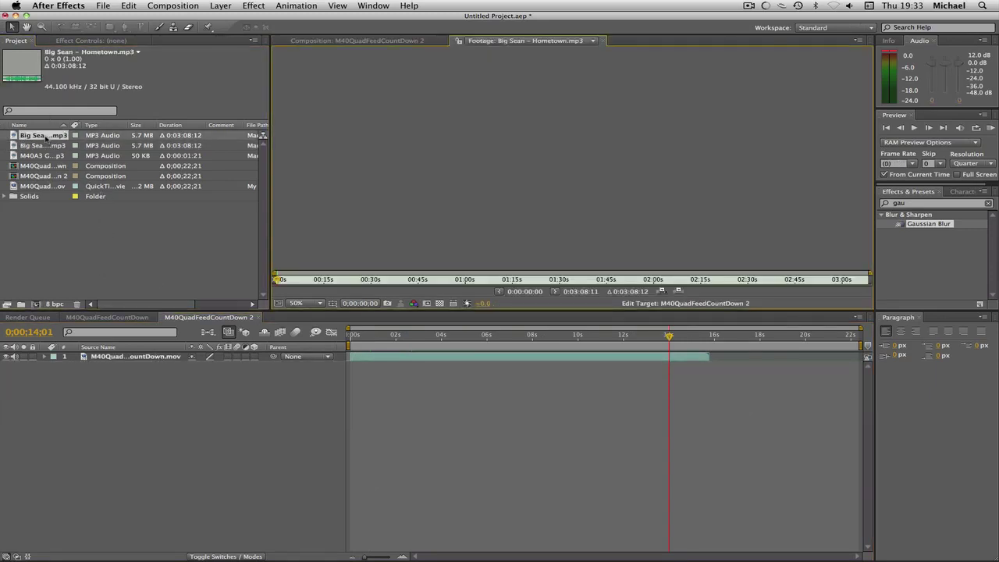
pyautogui.click(441, 280)
pyautogui.moveTo(441, 280); pyautogui.dragTo(477, 280)
pyautogui.click(473, 280)
pyautogui.click(992, 128)
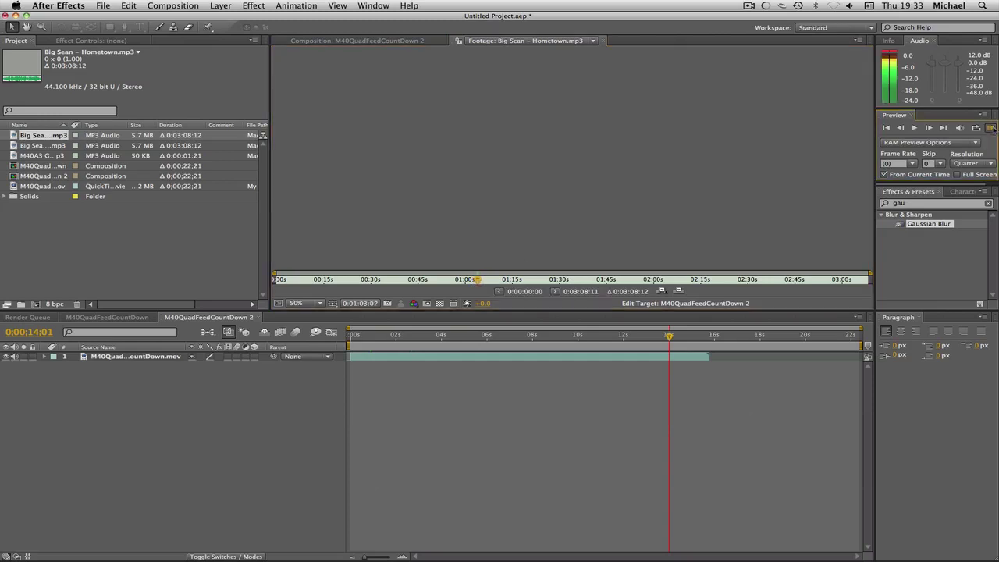
# - Preview the song from 0:01:12:27, 0:01:11:06 and 0:01:10:19 to find the right starting point
pyautogui.click(508, 283)
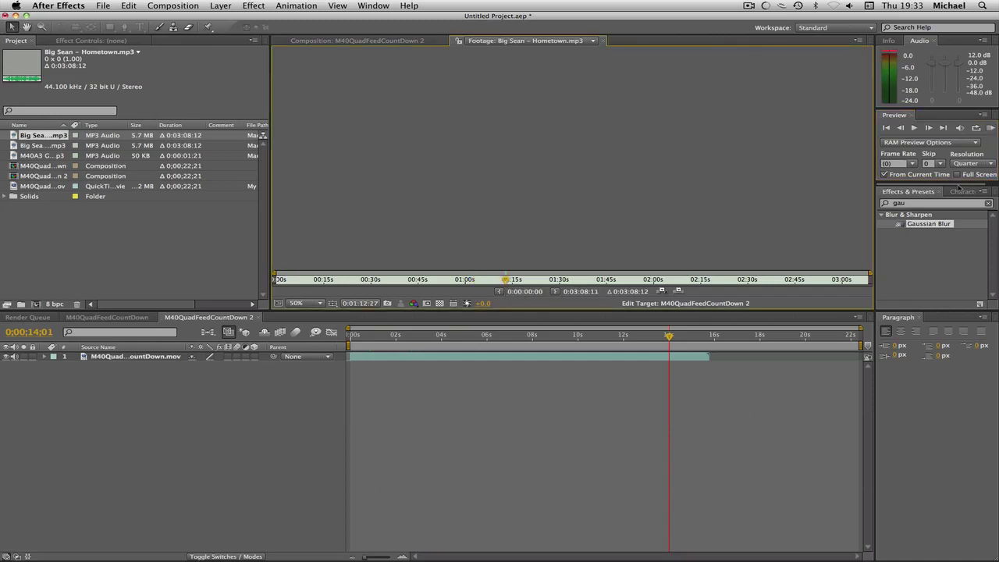
pyautogui.click(990, 128)
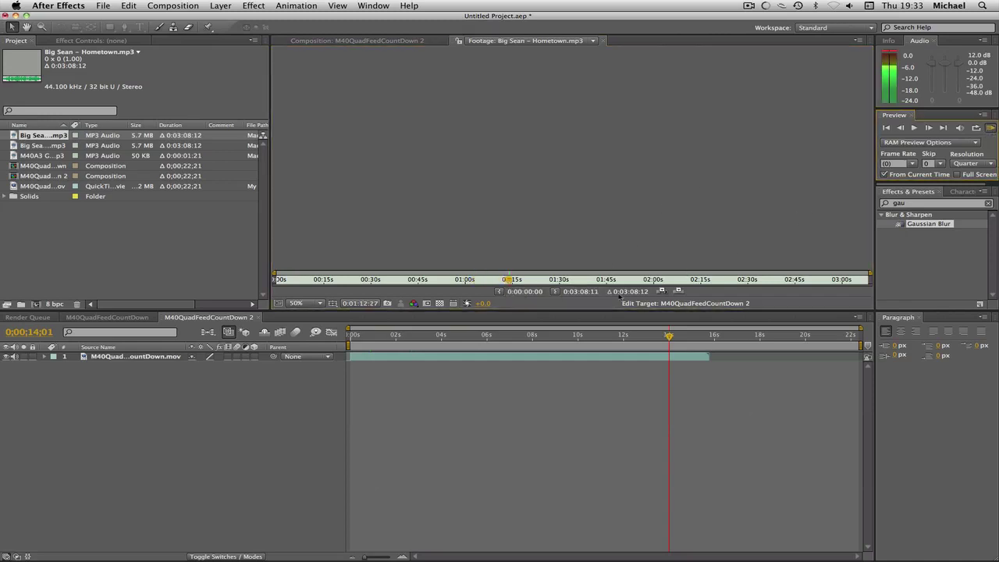
pyautogui.click(513, 281)
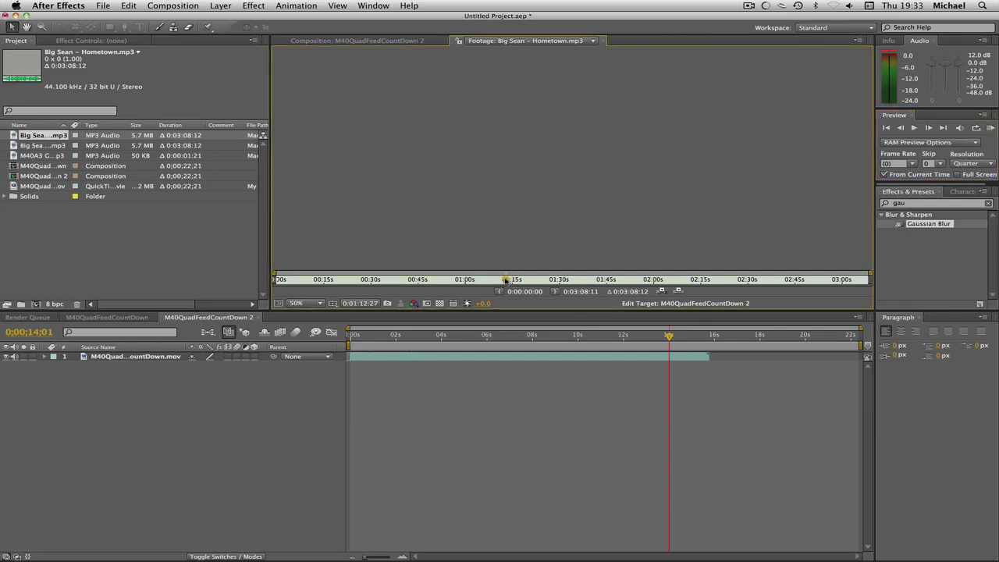
pyautogui.click(991, 128)
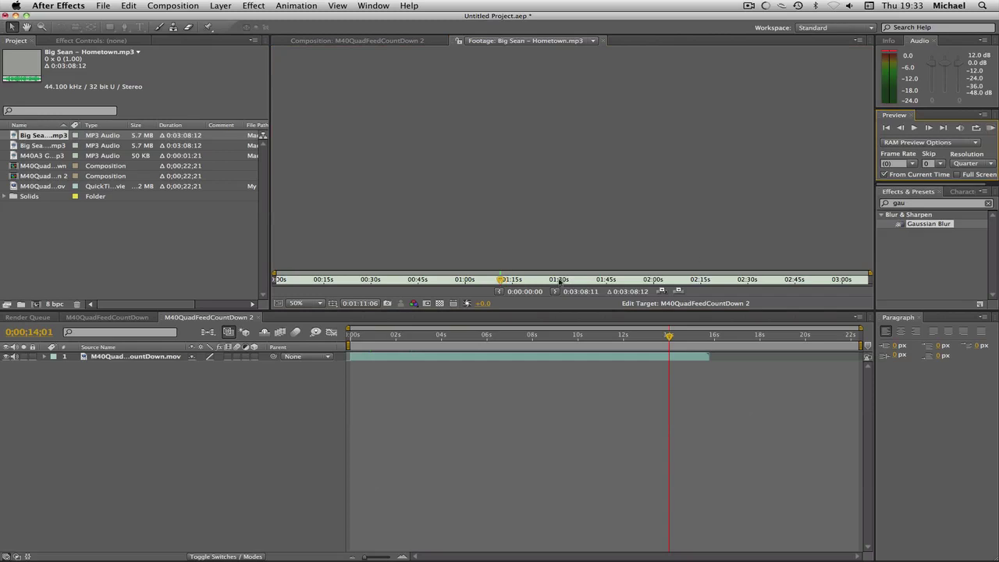
pyautogui.click(500, 280)
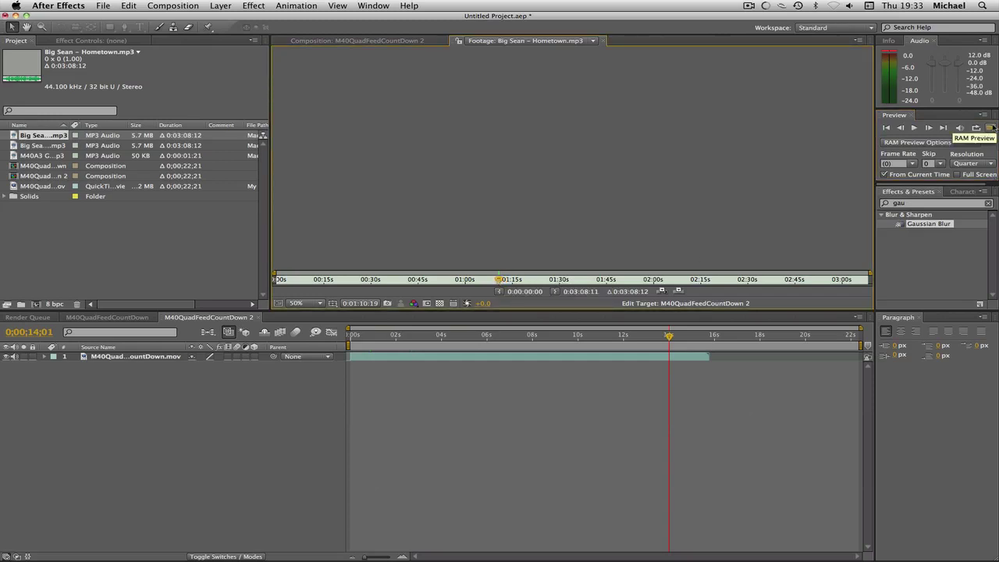
pyautogui.click(991, 128)
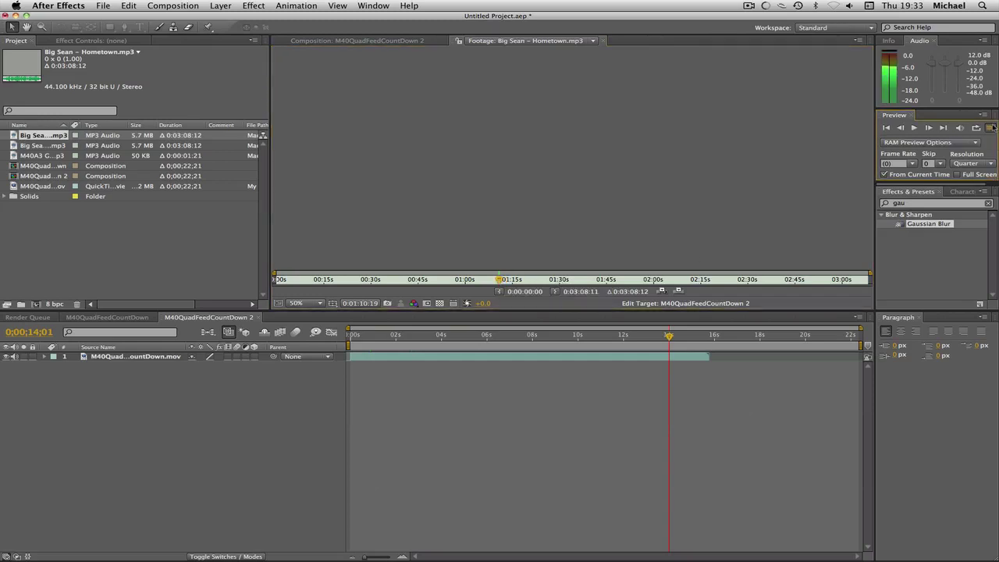
pyautogui.click(503, 281)
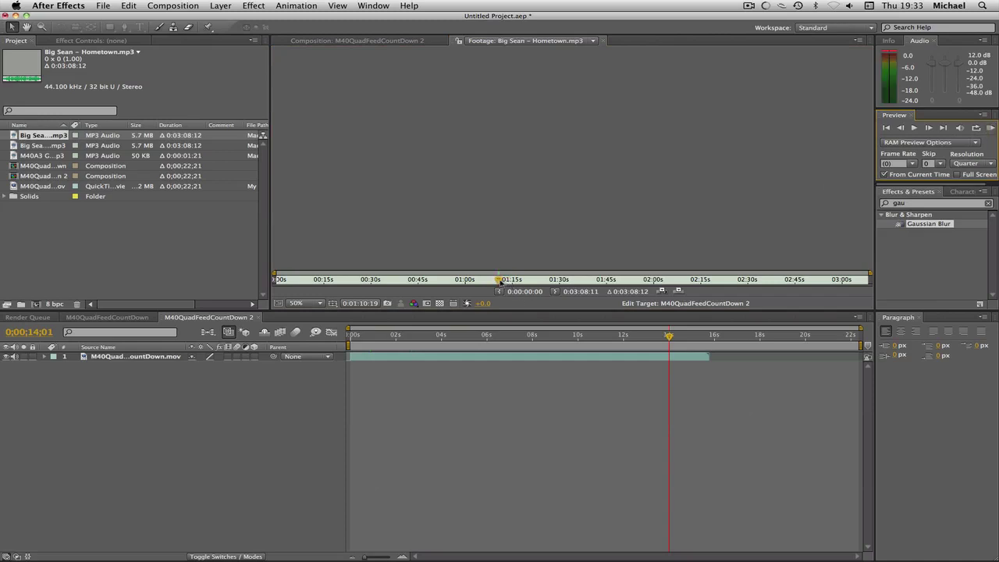
# - Overlay the song into M40QuadFeedCountDown 2 with its in point set to 0:01:09:26, and place its layer below the video
pyautogui.click(498, 280)
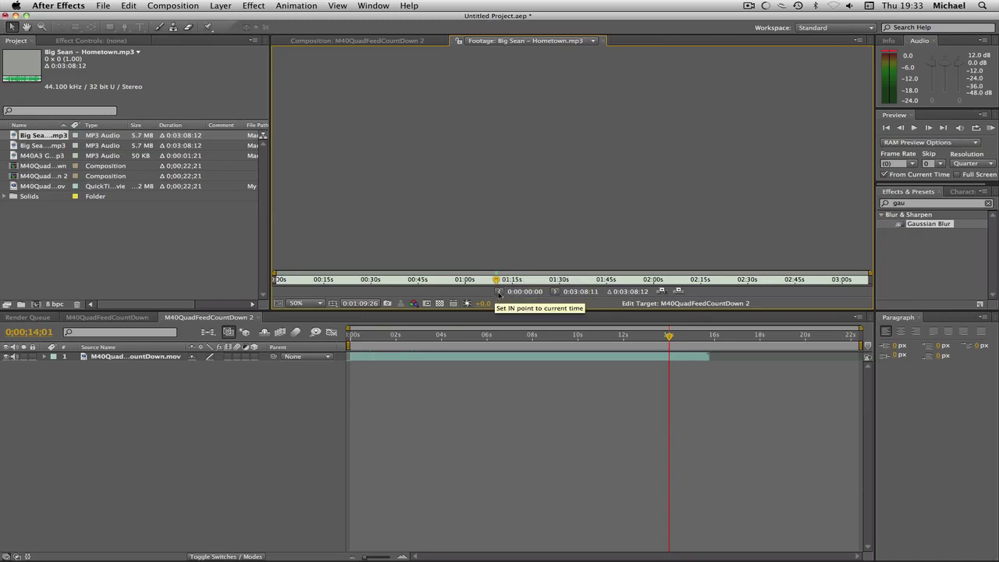
pyautogui.click(499, 292)
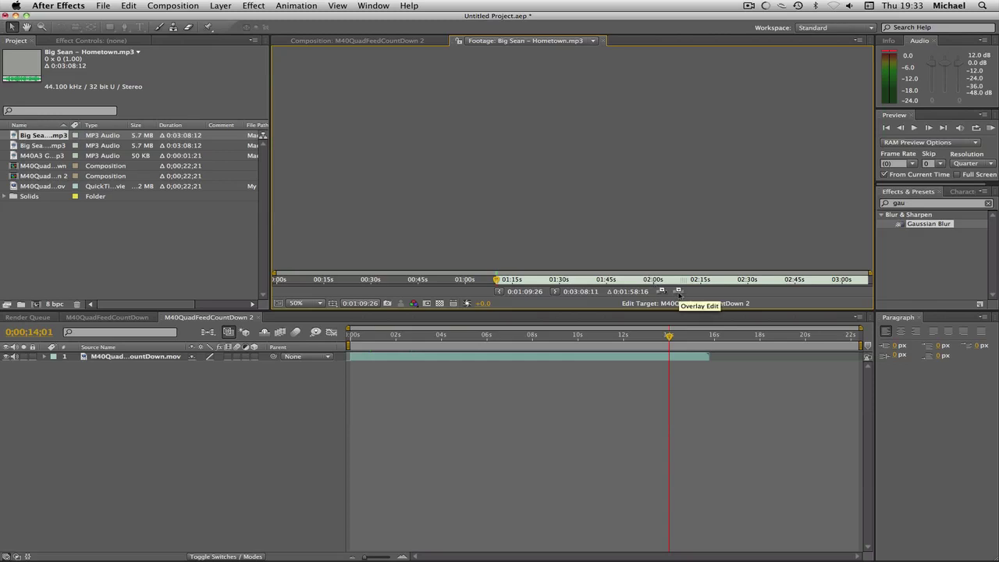
pyautogui.click(678, 292)
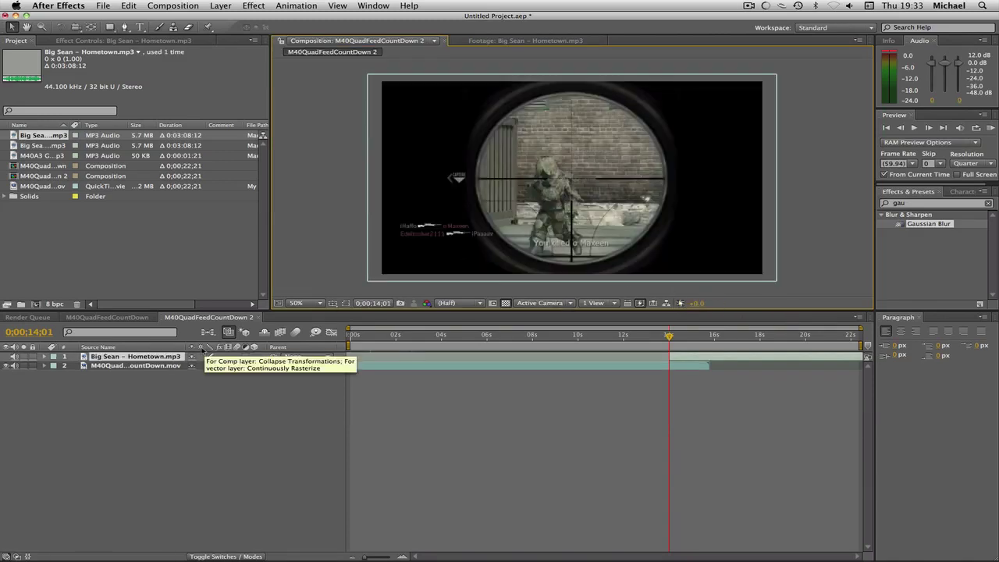
pyautogui.moveTo(171, 357); pyautogui.dragTo(172, 372)
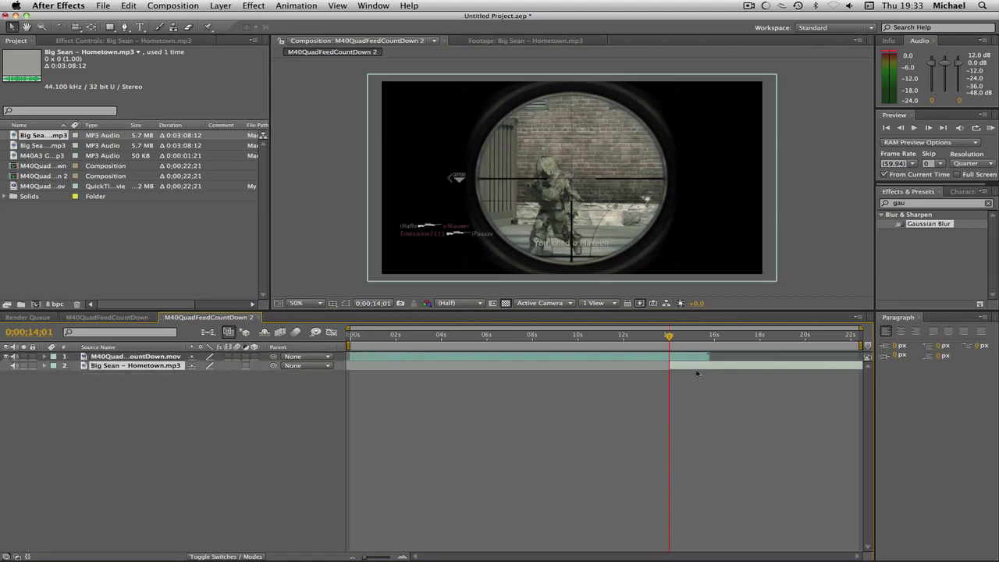
# - Move the song layer to the start of the composition and set the current time to 0;00;01;31
pyautogui.moveTo(697, 367); pyautogui.dragTo(396, 386)
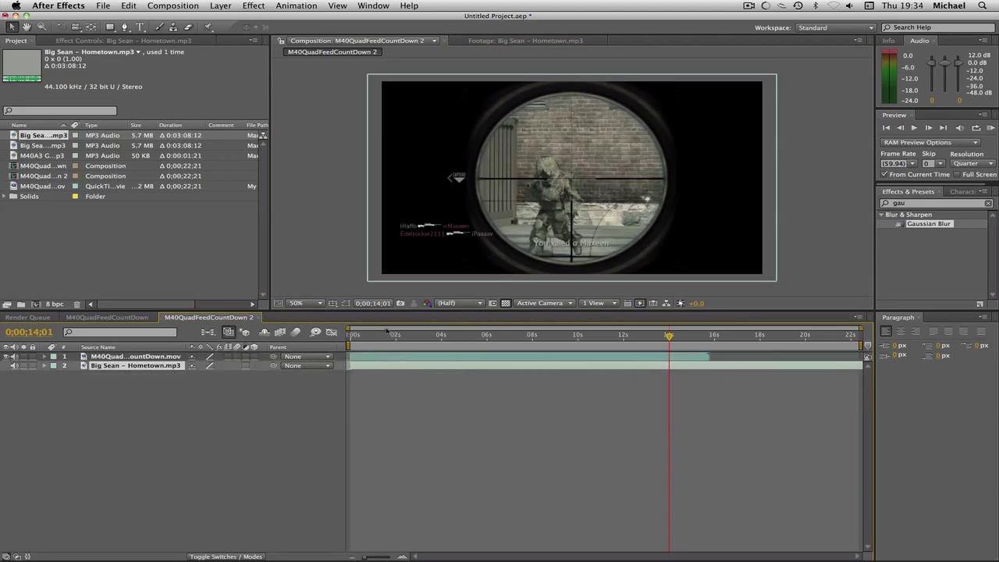
pyautogui.click(361, 335)
pyautogui.moveTo(361, 334); pyautogui.dragTo(386, 336)
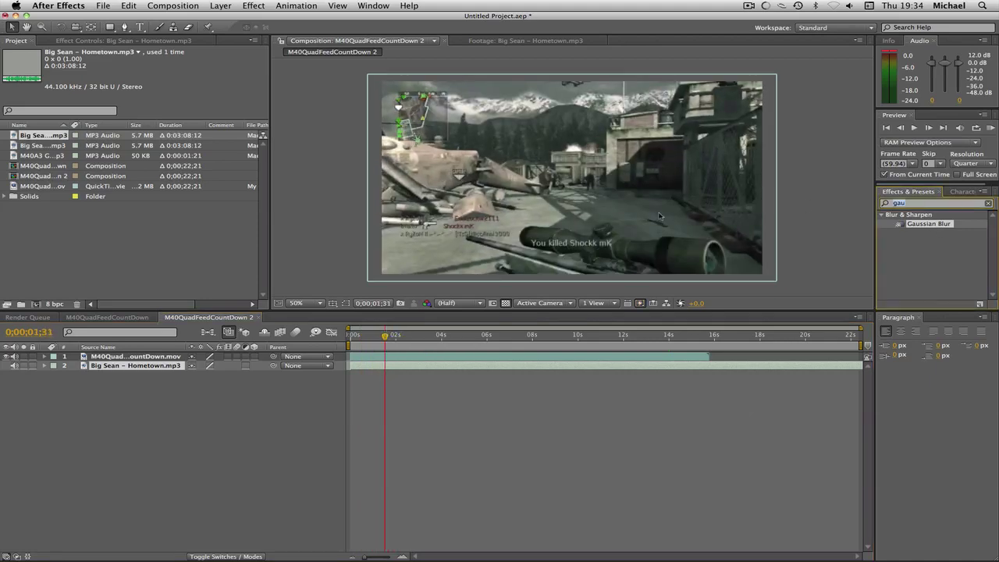
# - Apply the Twixtor Pro effect to the gameplay video layer and set its input frame rate to 59.940
pyautogui.write('twixtol')
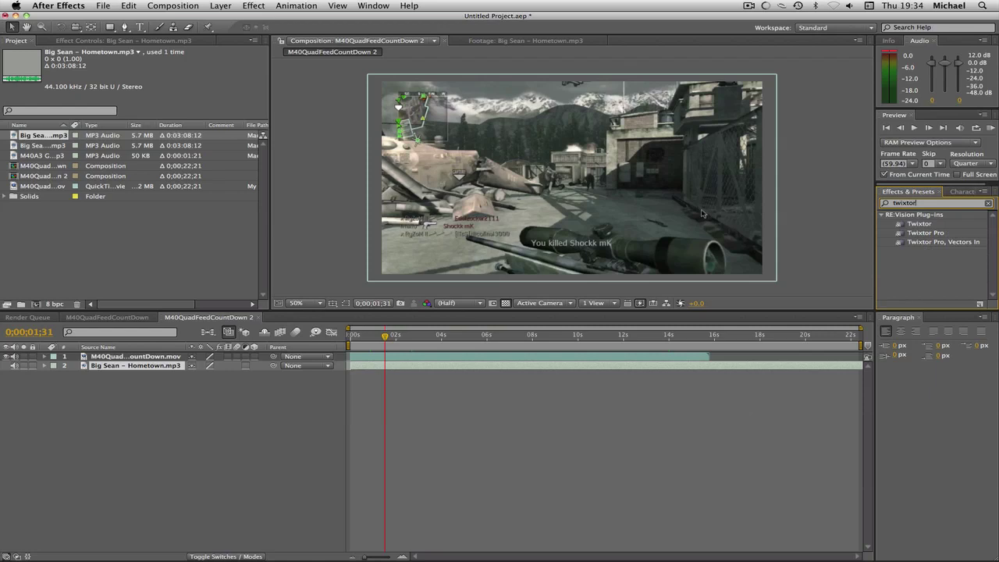
pyautogui.moveTo(926, 232); pyautogui.dragTo(177, 359)
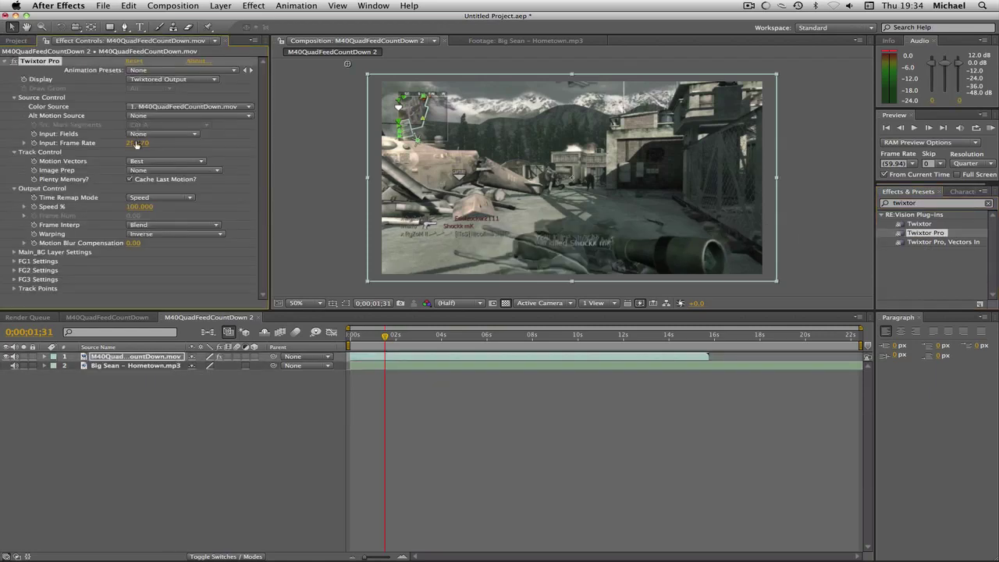
pyautogui.click(136, 143)
pyautogui.write('5')
pyautogui.press('Return')
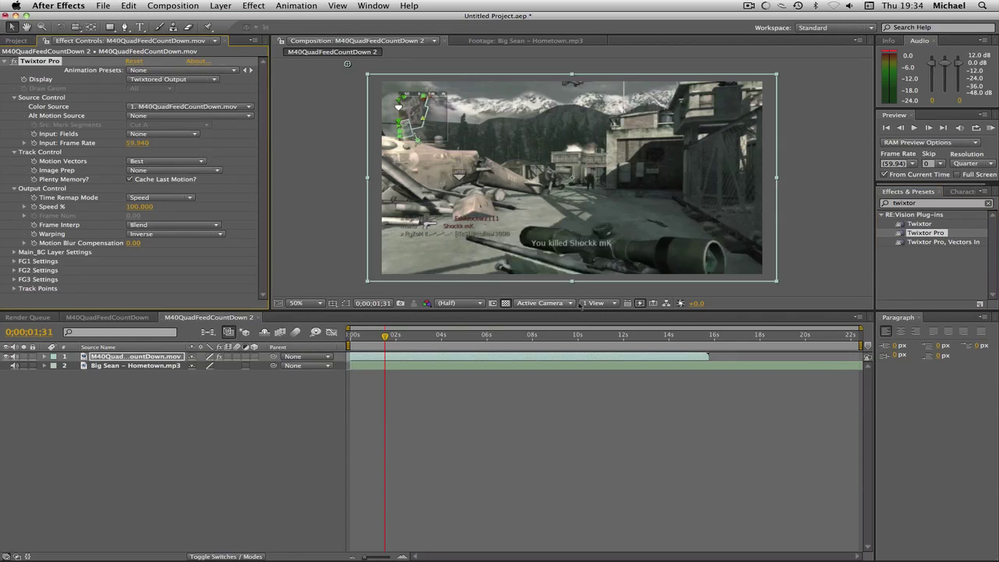
# - Play the composition from 0;00;02;20, mute the gameplay video layer's audio and expand that layer's properties
pyautogui.moveTo(386, 336); pyautogui.dragTo(403, 336)
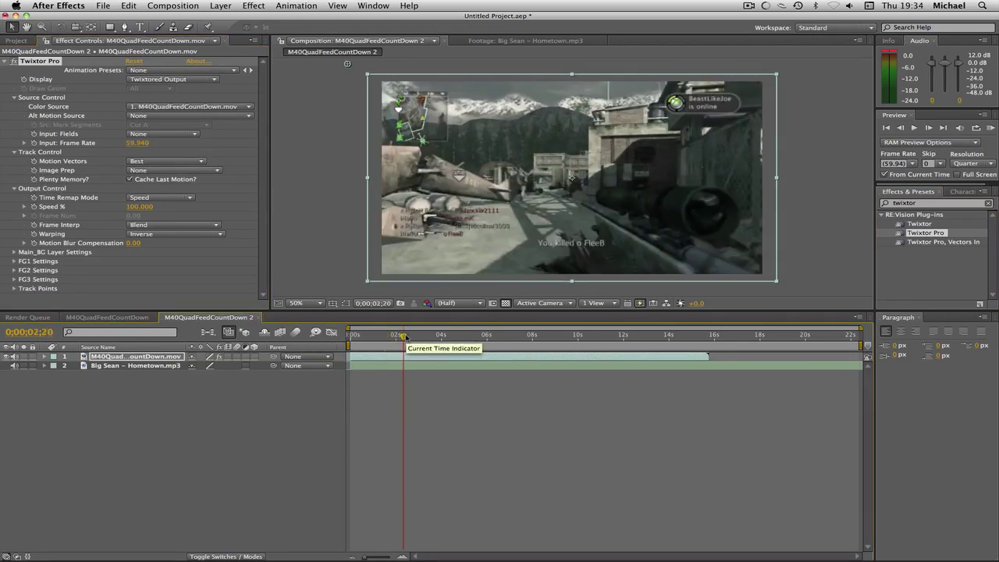
pyautogui.press('space')
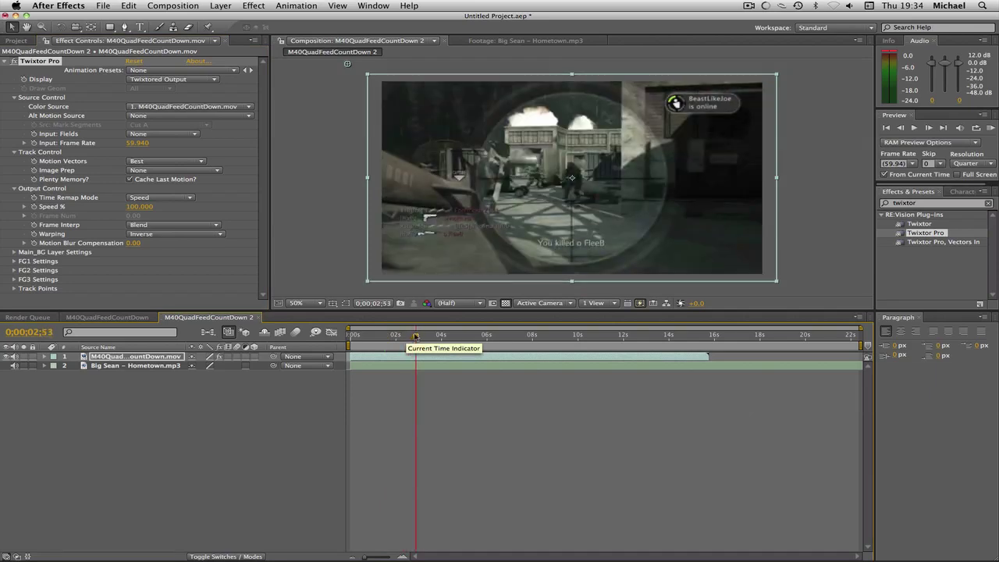
pyautogui.click(12, 356)
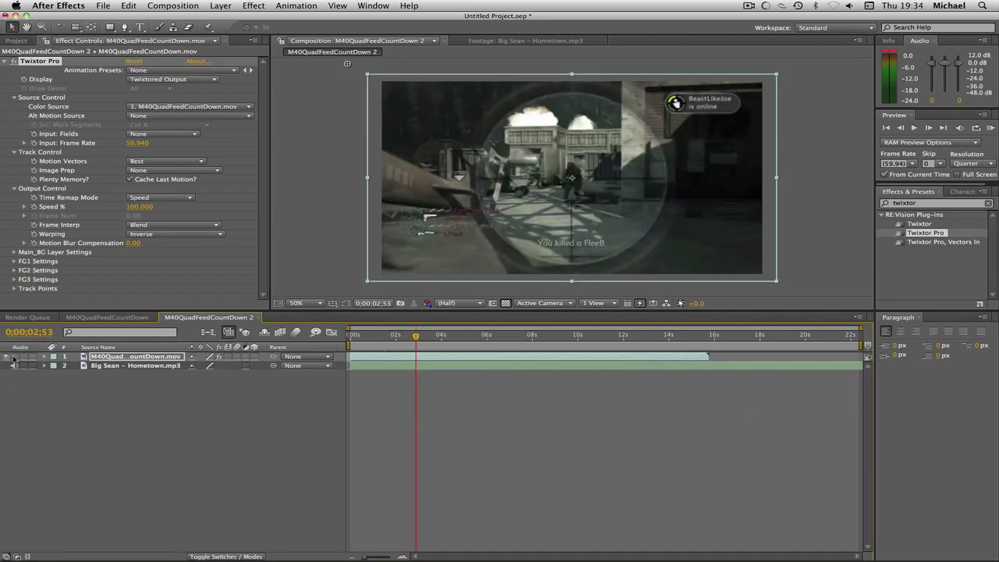
pyautogui.click(44, 357)
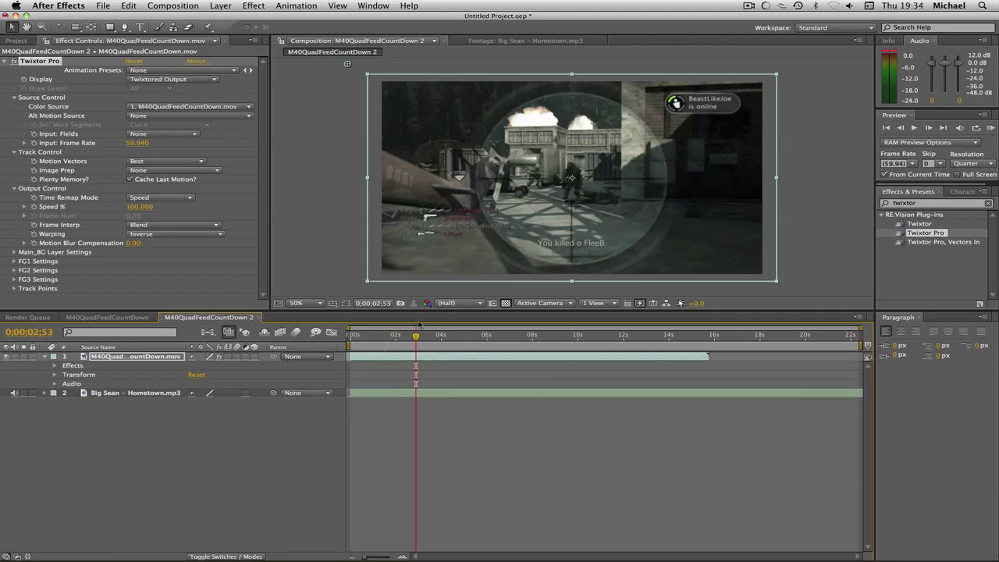
# - Display the audio waveform of the Big Sean - Hometown.mp3 layer in the timeline
pyautogui.moveTo(416, 337); pyautogui.dragTo(415, 336)
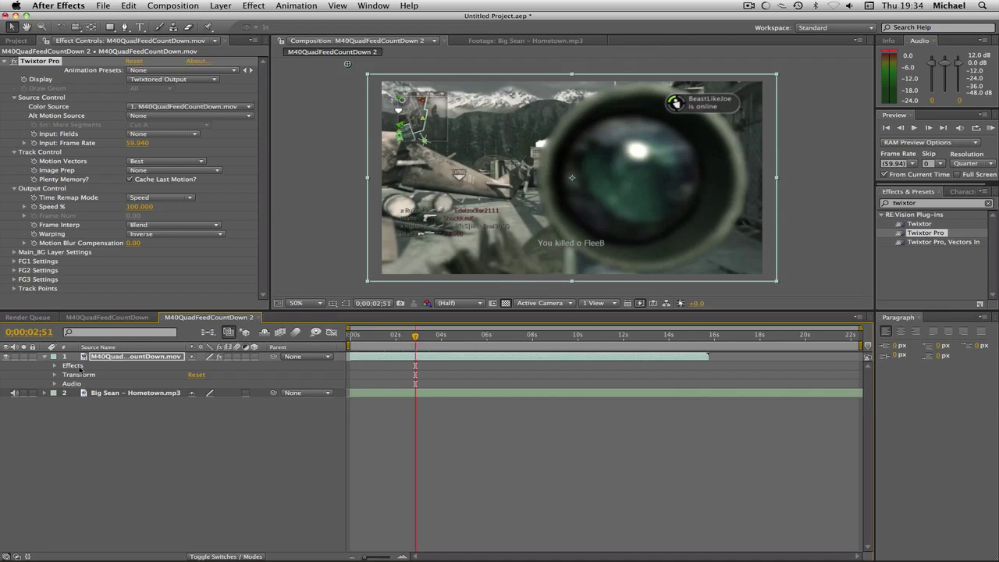
pyautogui.click(46, 394)
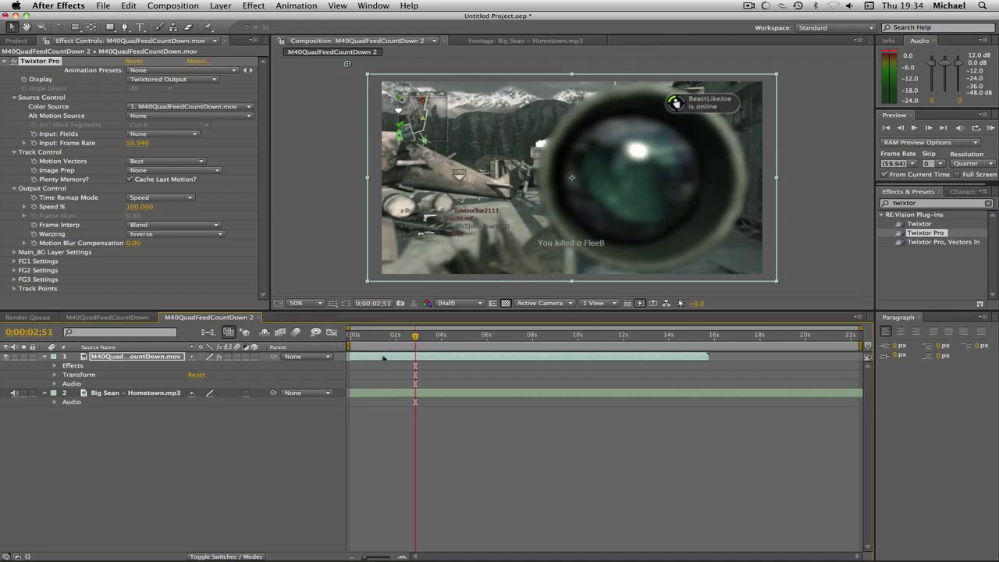
pyautogui.click(54, 402)
pyautogui.click(67, 421)
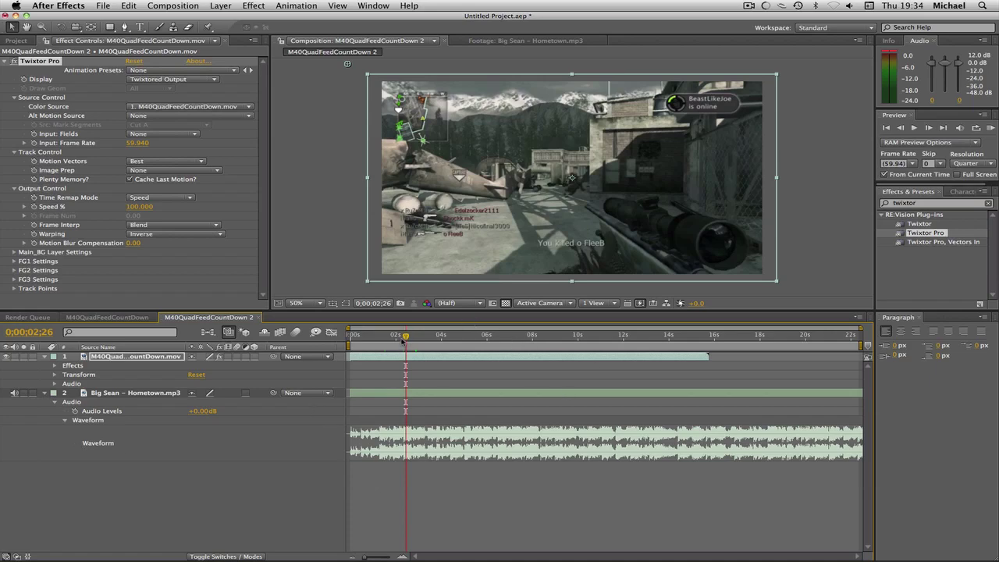
# - RAM-preview the clip with the music from 0;00;01;01 and place the current time where the song's beat comes in
pyautogui.moveTo(403, 337); pyautogui.dragTo(374, 341)
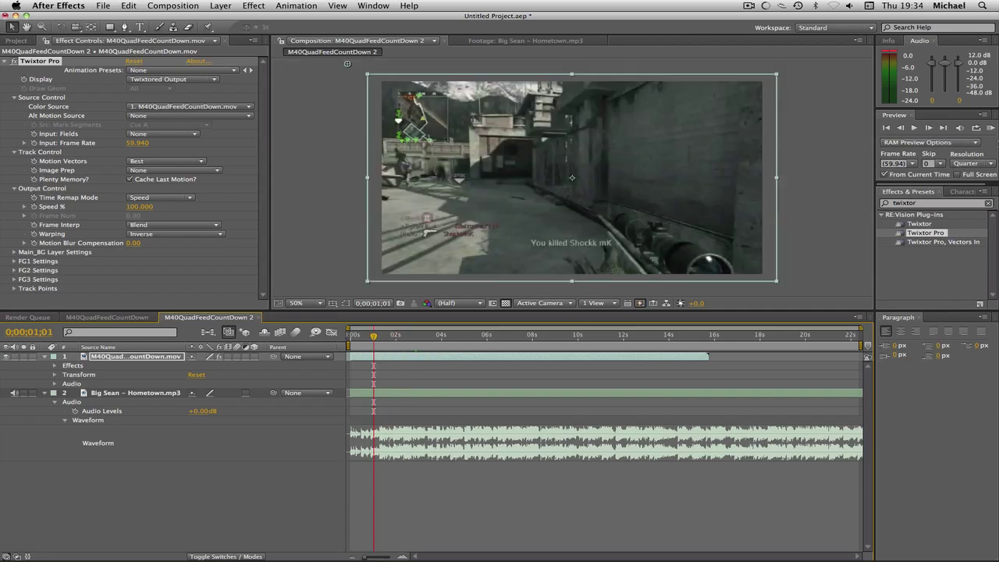
pyautogui.click(990, 129)
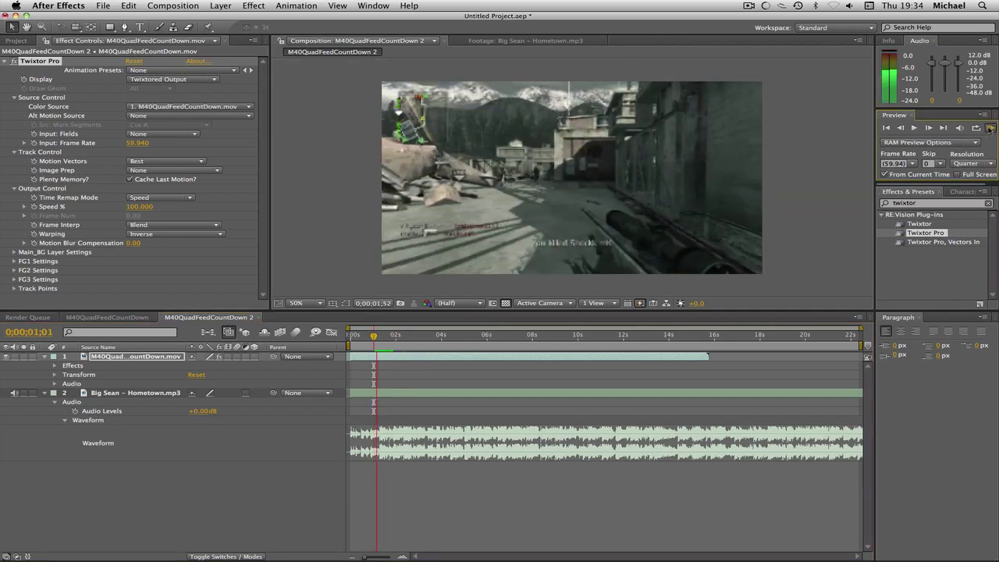
pyautogui.click(380, 337)
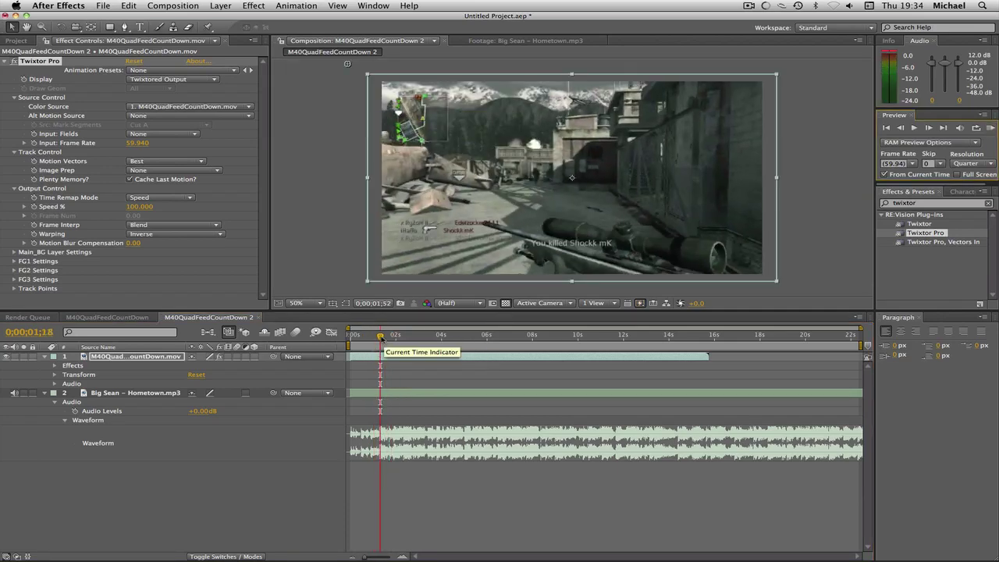
# - Shift the song layer later in time so that it starts at about 0;00;02;20
pyautogui.click(430, 394)
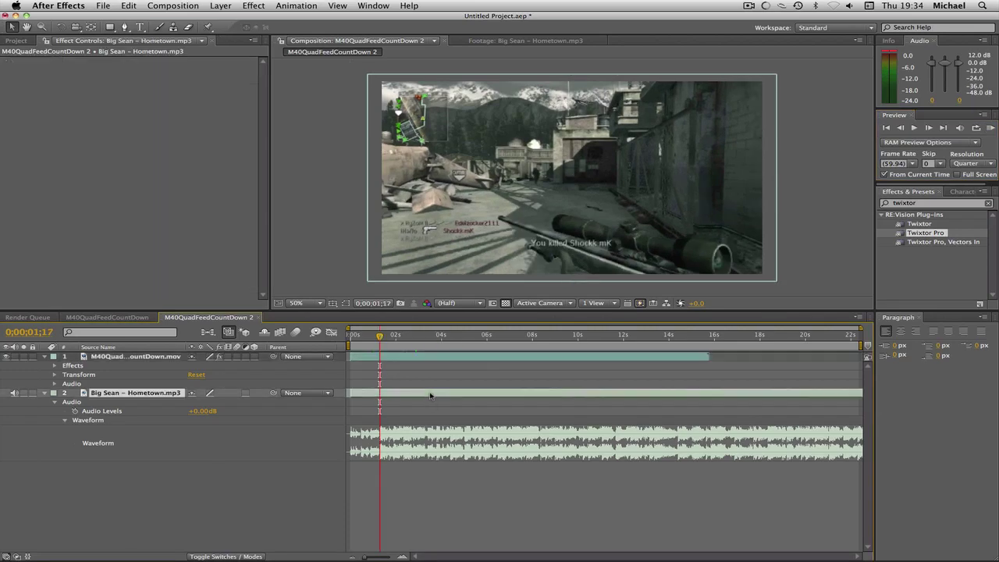
pyautogui.moveTo(430, 396); pyautogui.dragTo(500, 394)
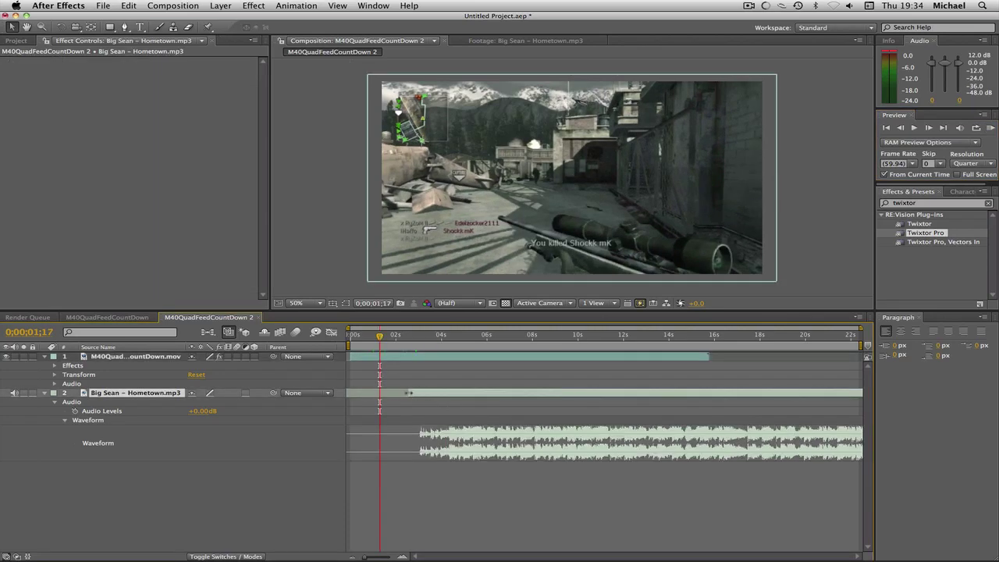
pyautogui.moveTo(404, 393); pyautogui.dragTo(387, 393)
# - Set the current time to 0;00;01;39 and expand the Twixtor Pro properties of the video layer in the timeline
pyautogui.click(416, 339)
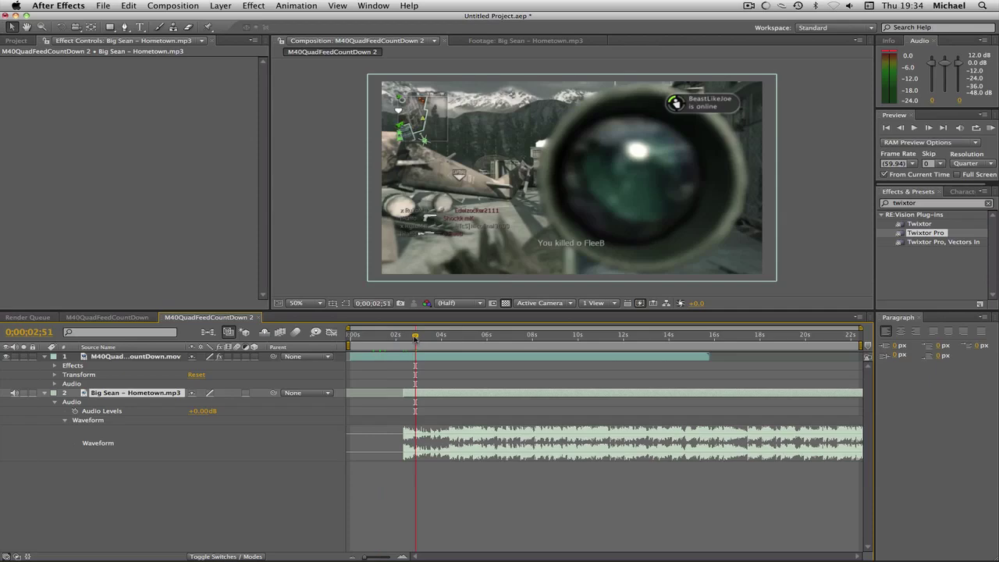
pyautogui.moveTo(415, 339); pyautogui.dragTo(388, 339)
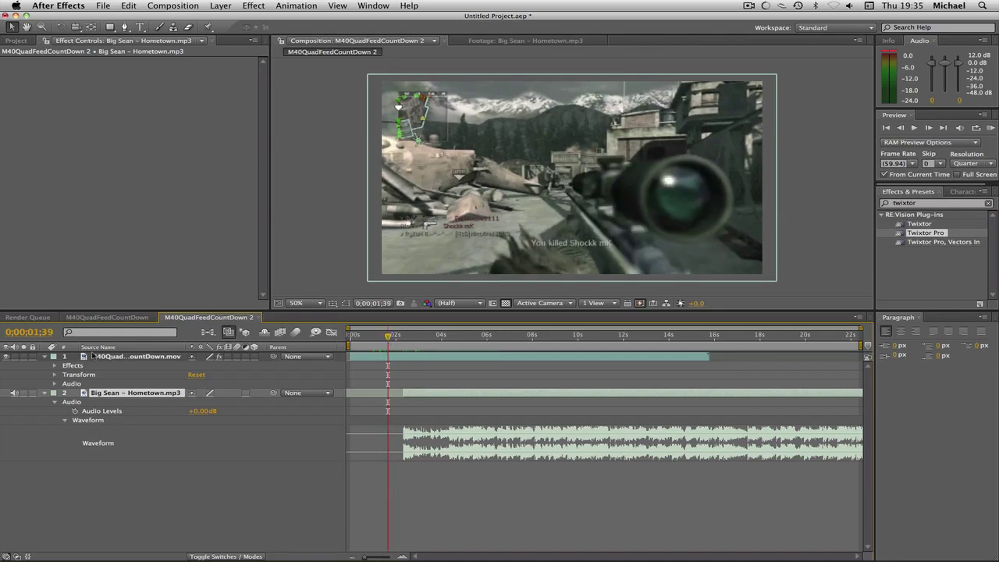
pyautogui.click(55, 365)
pyautogui.click(64, 376)
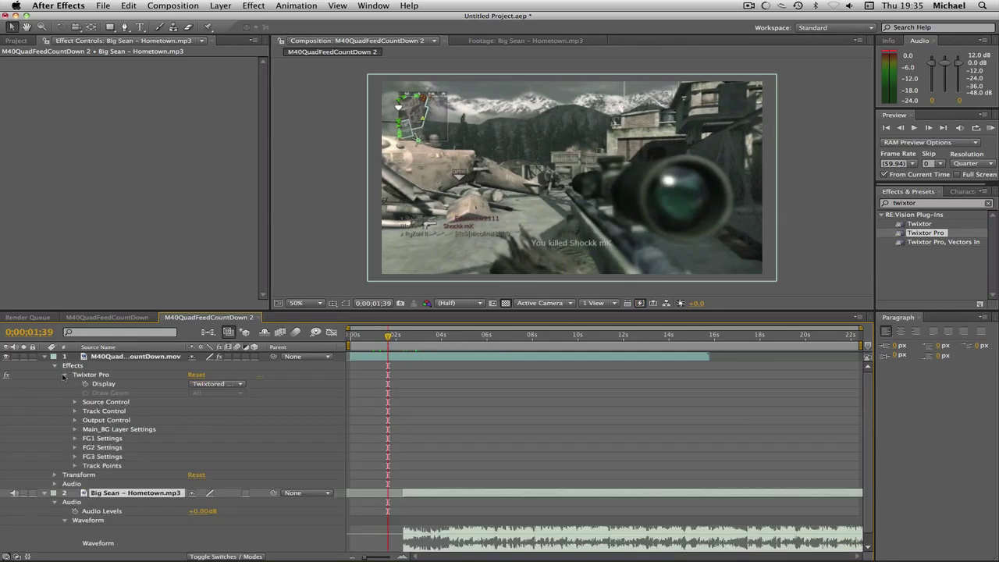
# - Enable Pixel Motion frame blending for the gameplay video layer
pyautogui.click(92, 377)
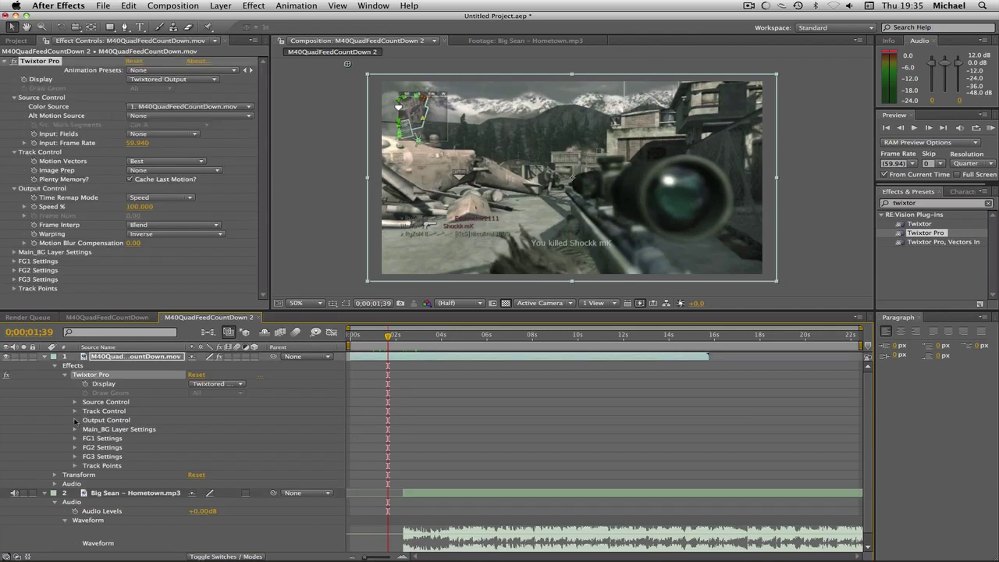
pyautogui.click(219, 7)
pyautogui.moveTo(243, 118)
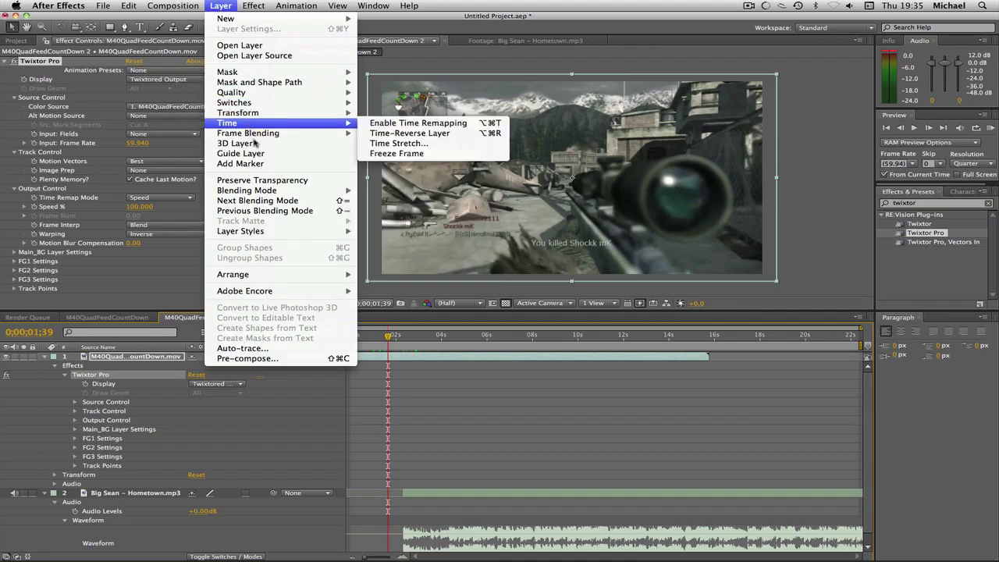
pyautogui.moveTo(264, 136)
pyautogui.click(418, 153)
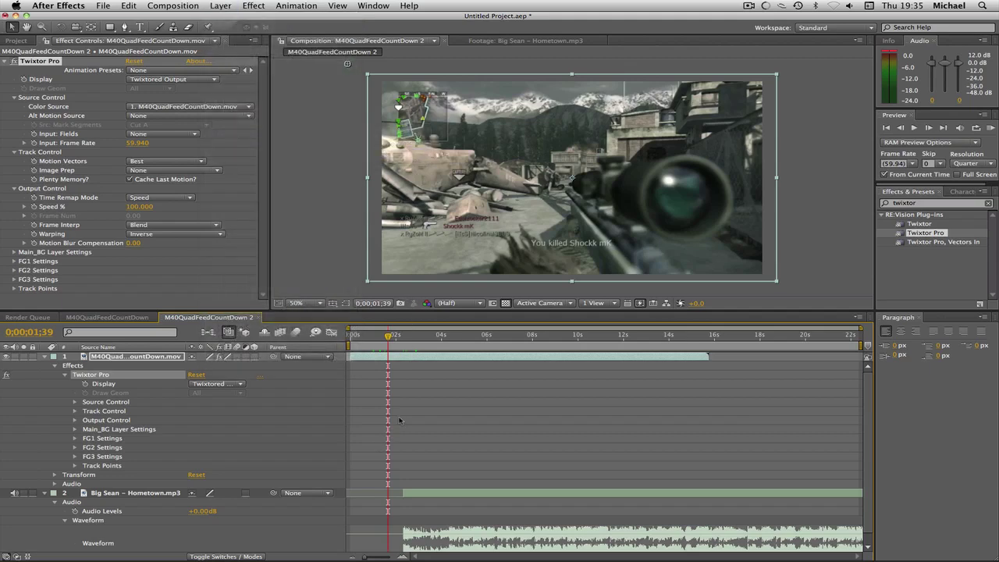
# - Keyframe Twixtor Pro's output Speed % at 0;00;01;39 and set it to 3 one frame later, at 0;00;01;40
pyautogui.click(75, 420)
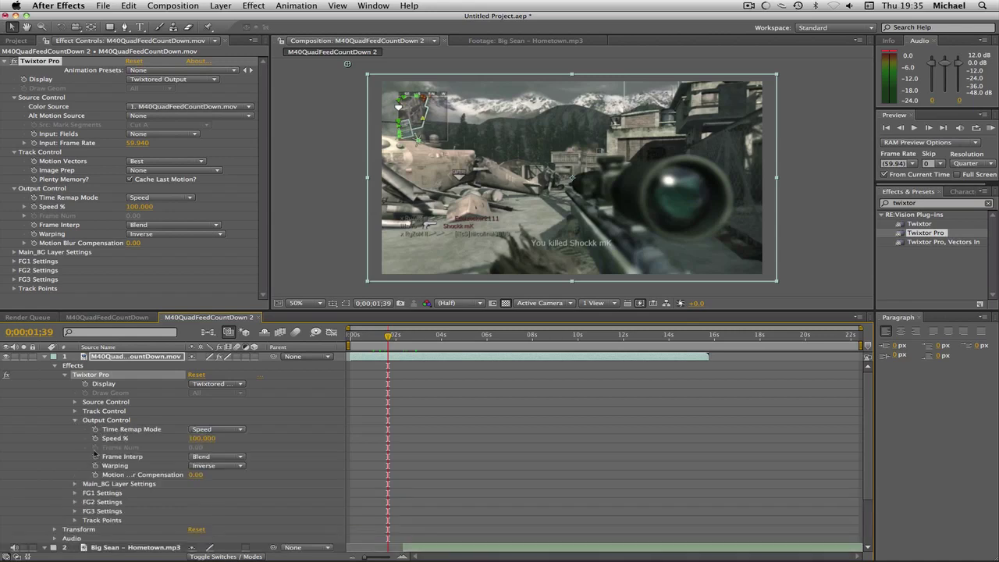
pyautogui.click(95, 439)
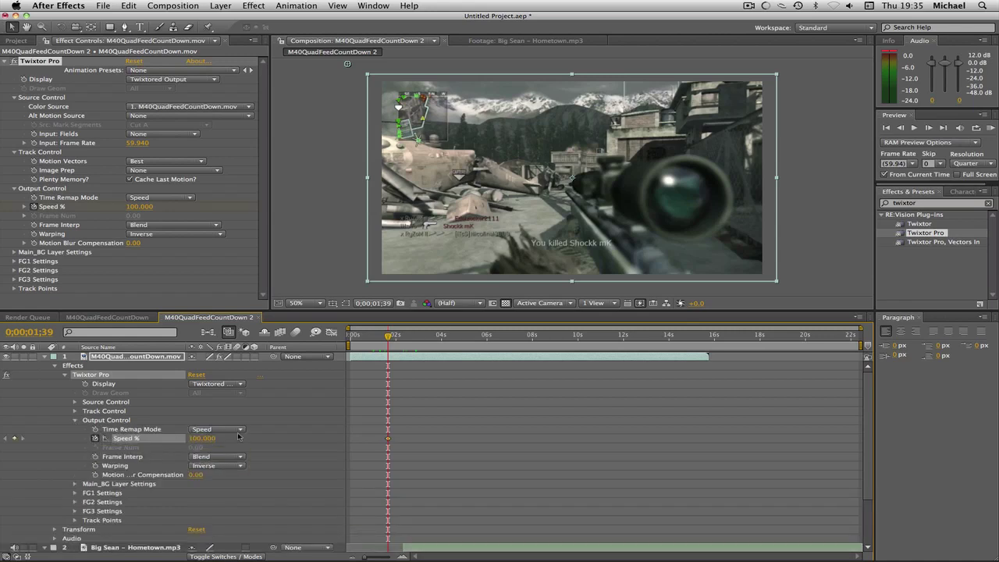
pyautogui.press('pagedown')
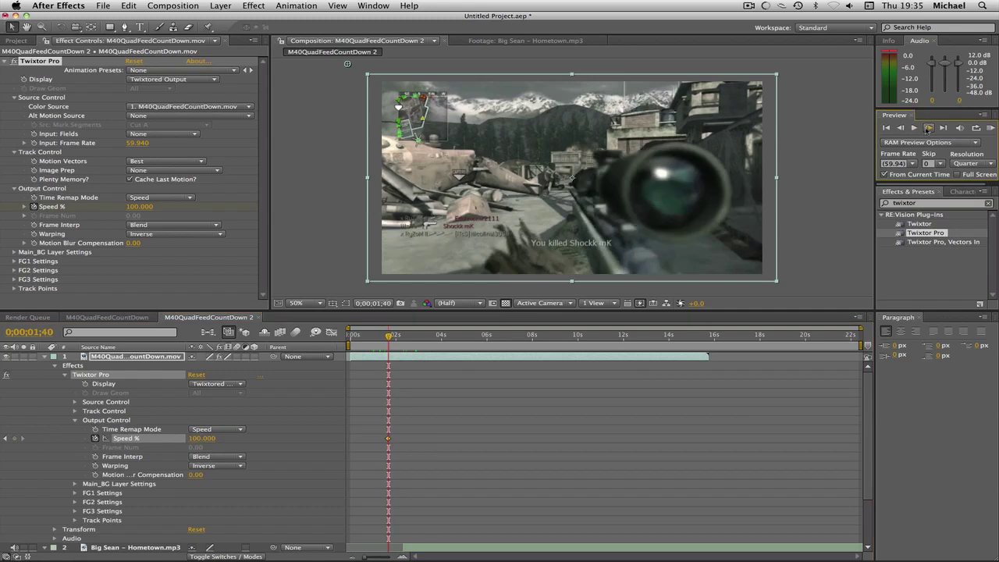
pyautogui.click(202, 439)
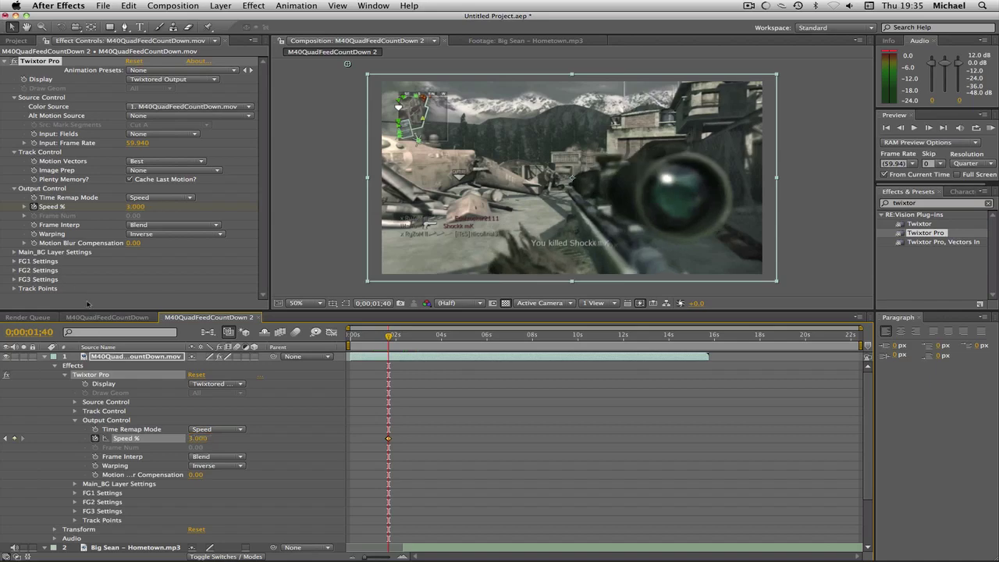
# - Check the Twixtor Pro Speed % keyframes in the M40QuadFeedCountDown composition, and return to M40QuadFeedCountDown 2
pyautogui.click(107, 317)
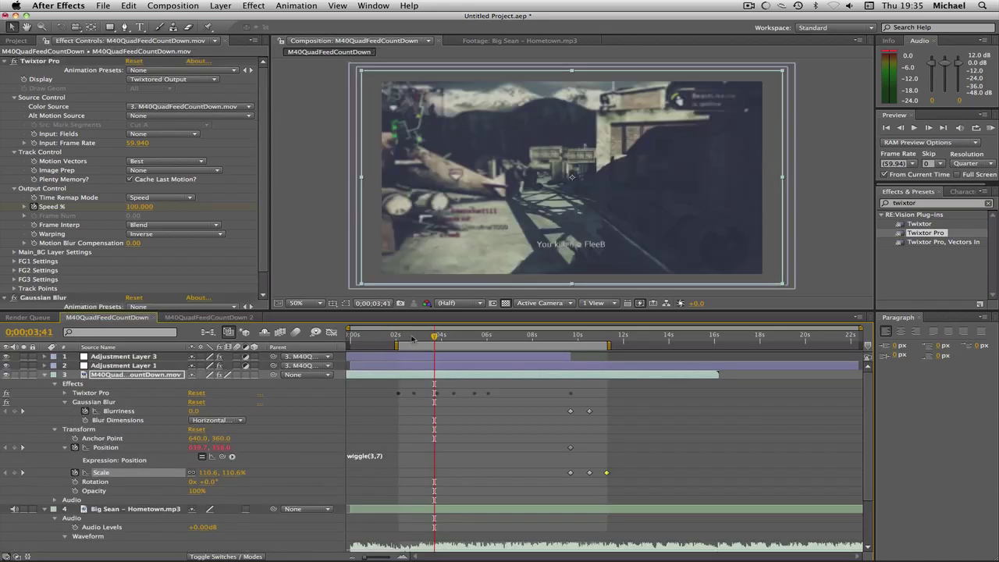
pyautogui.moveTo(412, 337); pyautogui.dragTo(402, 337)
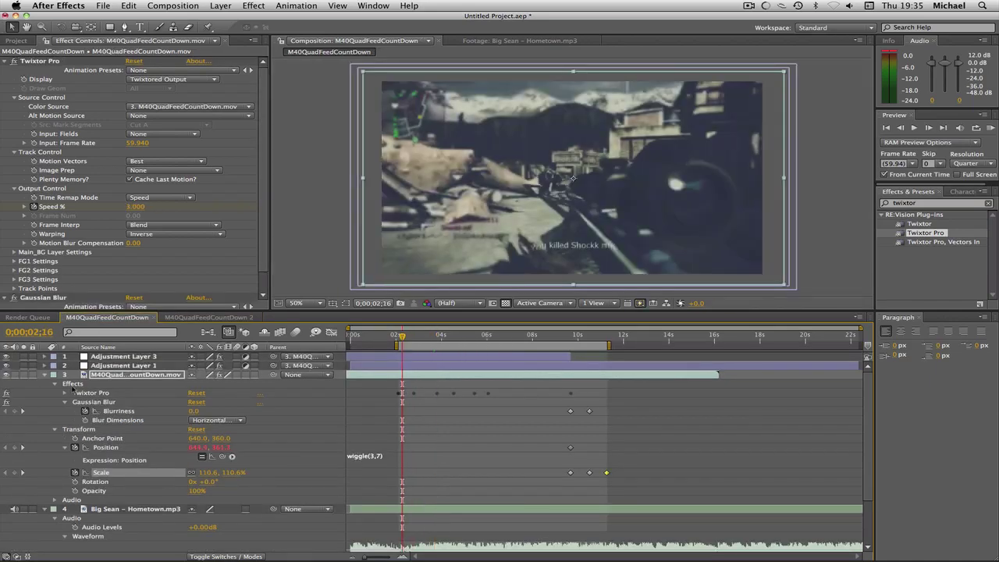
pyautogui.click(66, 393)
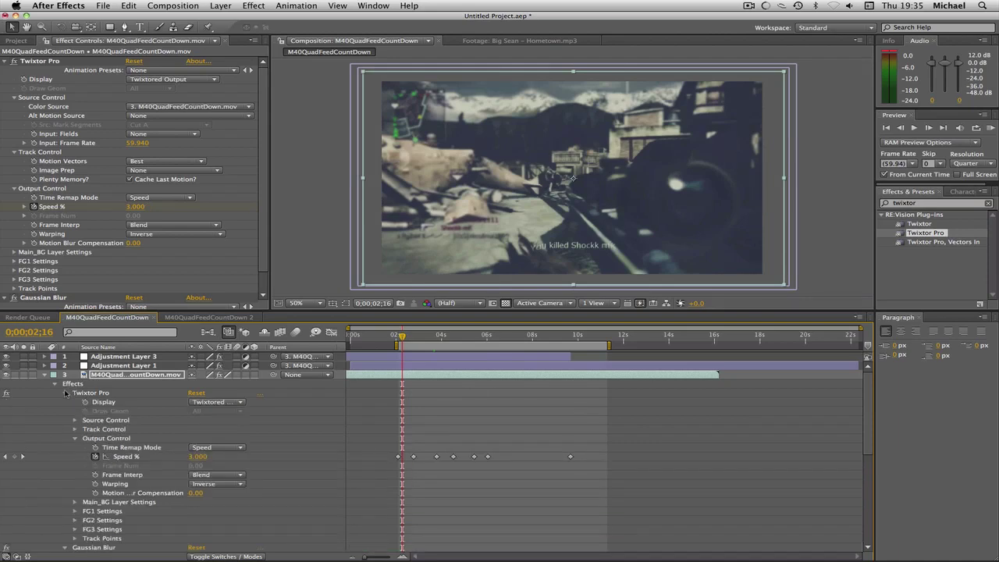
pyautogui.click(209, 317)
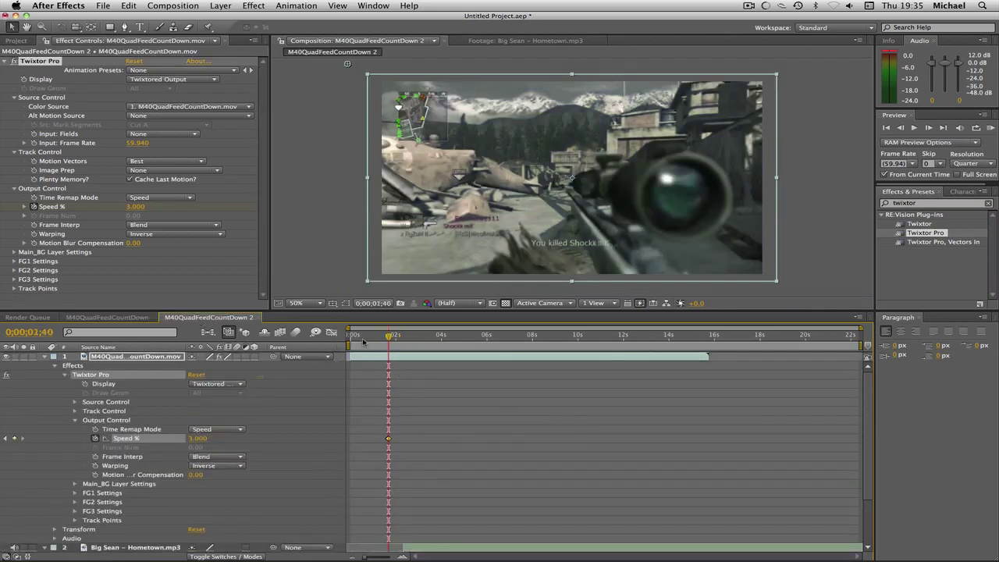
# - Play up to 0;00;03;21, keyframe Twixtor Pro's Speed % there, and set it to 100 one frame later, at 0;00;03;22
pyautogui.press('l')
pyautogui.press('l')
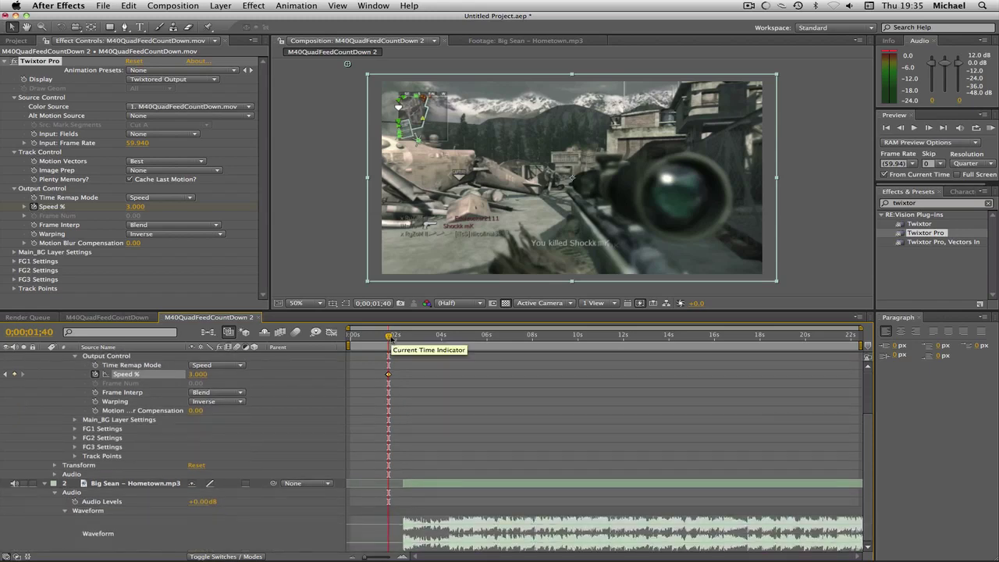
pyautogui.press('space')
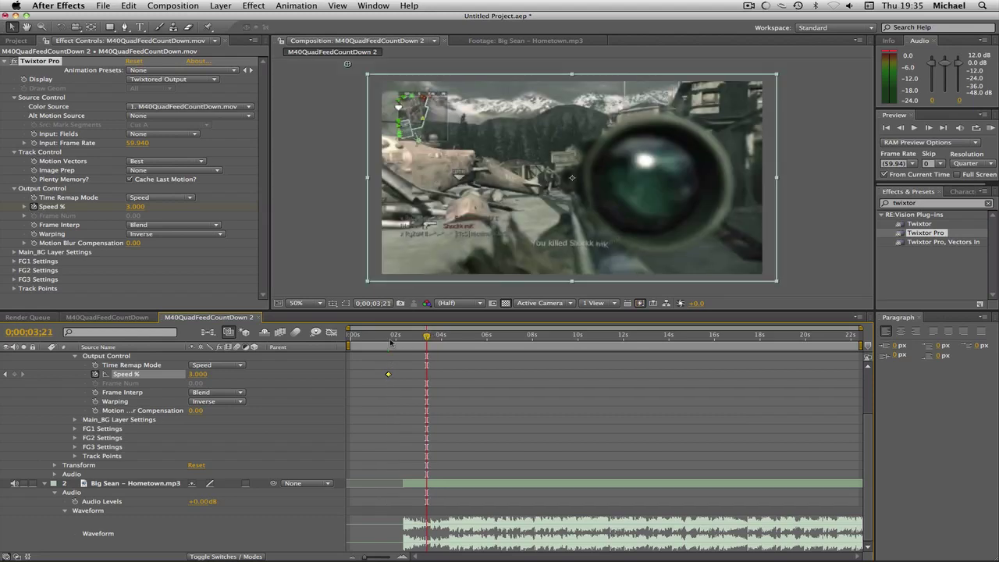
pyautogui.click(15, 375)
pyautogui.click(928, 127)
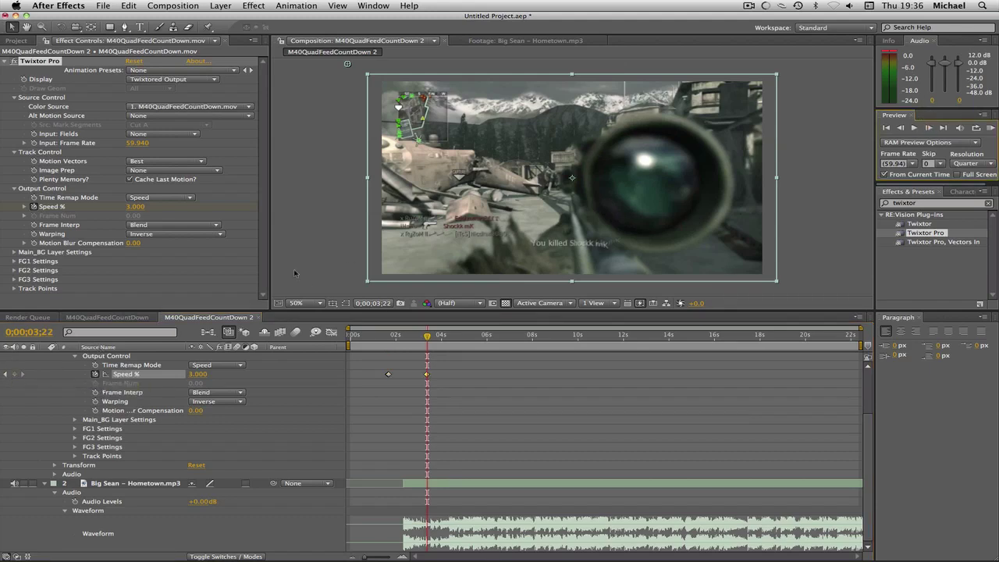
pyautogui.click(202, 374)
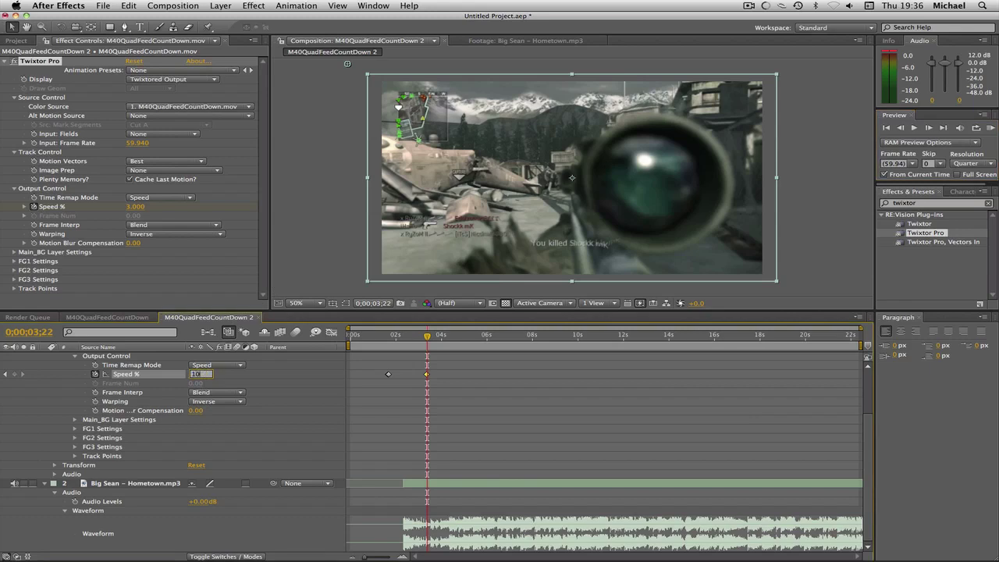
pyautogui.press('Return')
pyautogui.write('100')
pyautogui.press('Return')
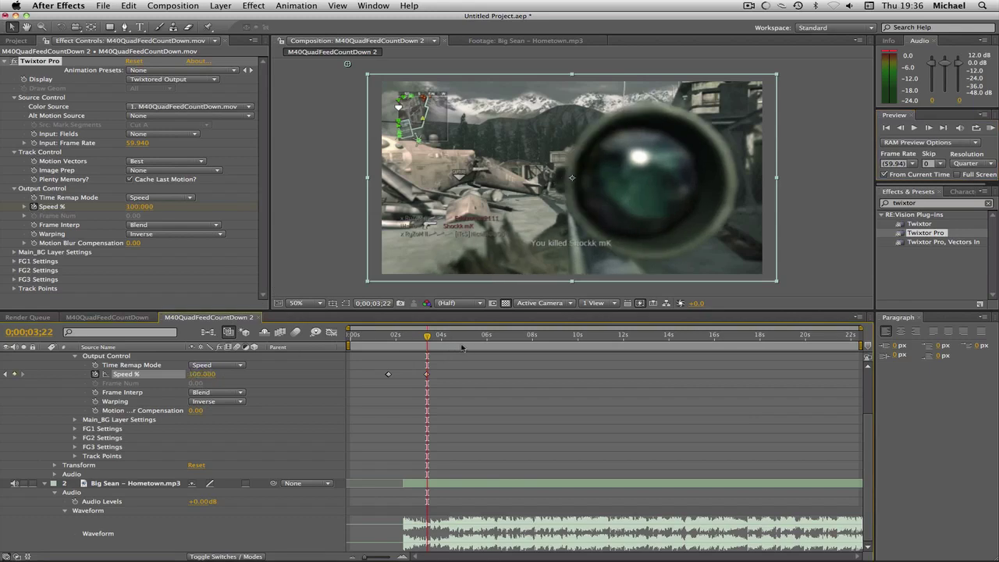
# - Set the current time to 0;00;03;33 and try shifting the gameplay layer slightly earlier to line its shot up with the music
pyautogui.moveTo(428, 337); pyautogui.dragTo(432, 337)
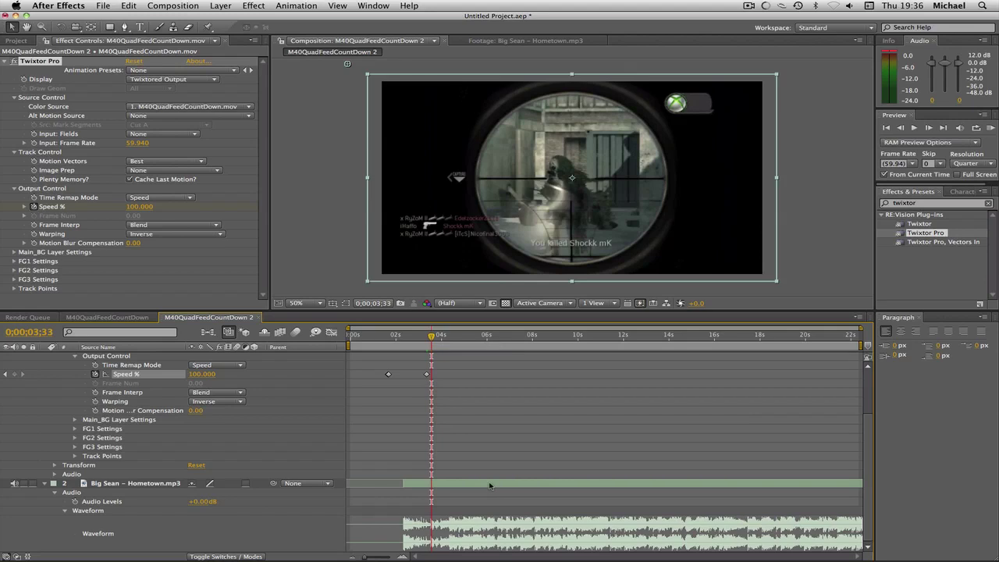
pyautogui.scroll(4, 445, 395)
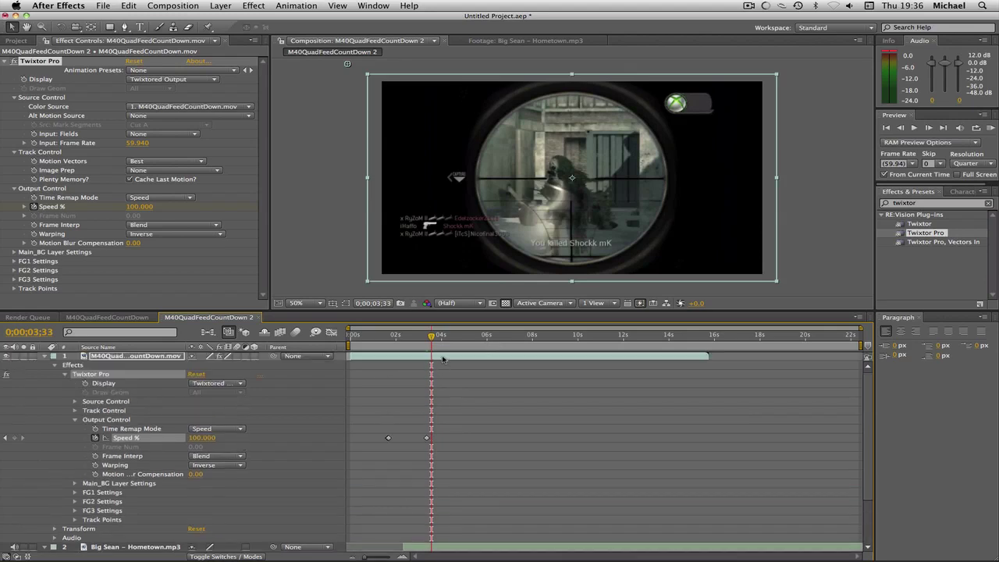
pyautogui.click(442, 358)
pyautogui.moveTo(442, 358); pyautogui.dragTo(440, 358)
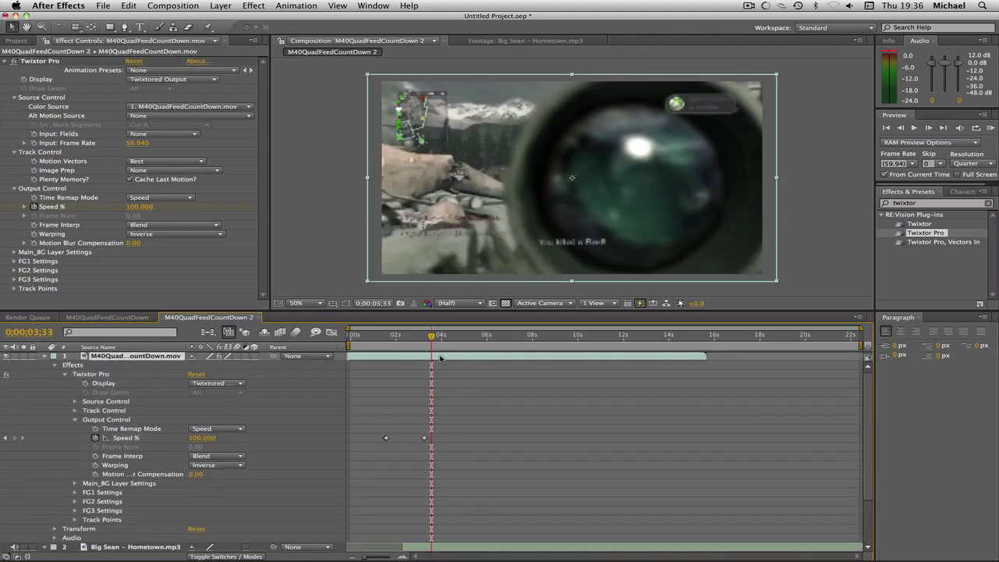
pyautogui.scroll(-4, 447, 378)
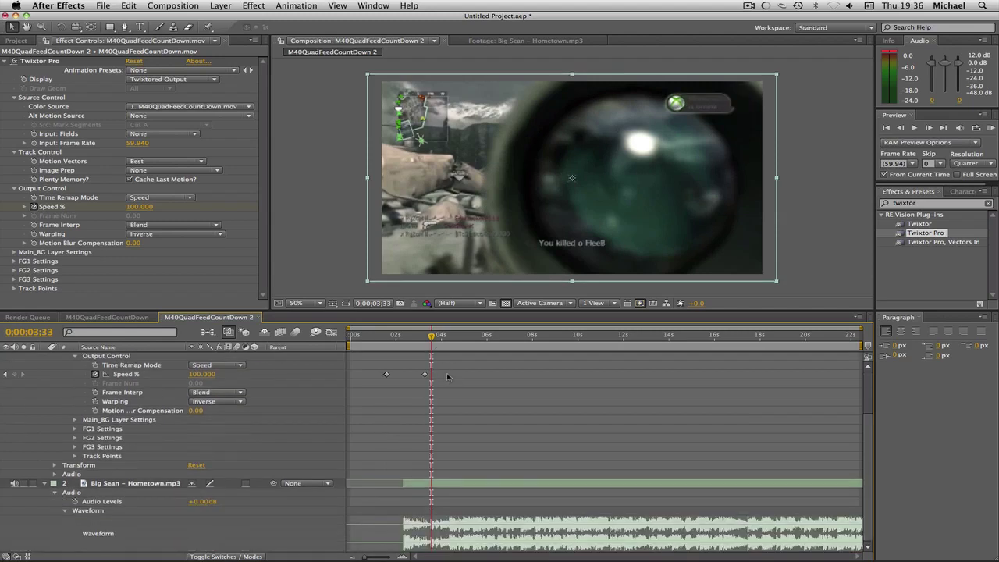
# - Set the current time to 0;00;03;29 and shift the gameplay layer back slightly later
pyautogui.click(431, 336)
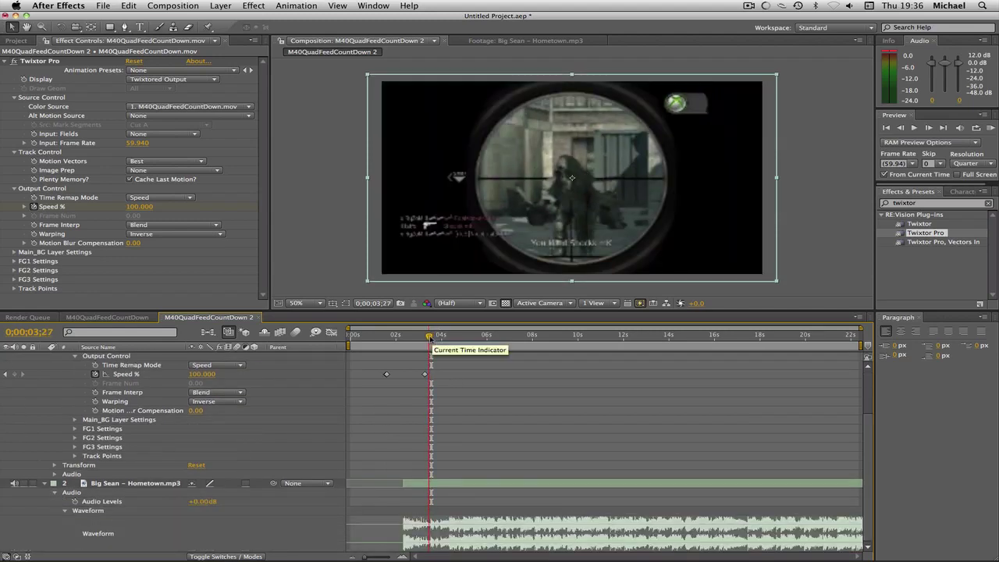
pyautogui.click(430, 337)
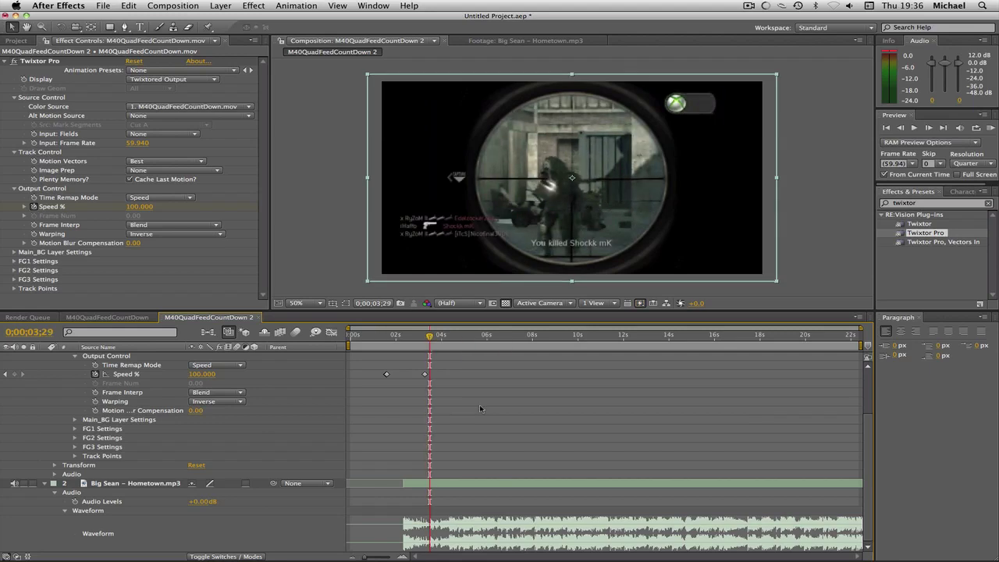
pyautogui.scroll(4, 480, 404)
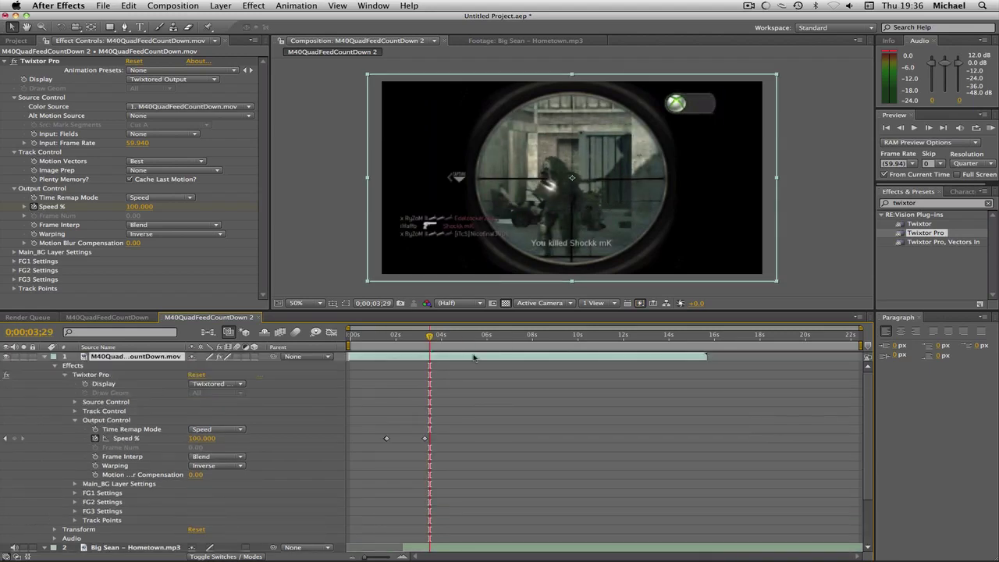
pyautogui.moveTo(474, 357); pyautogui.dragTo(475, 357)
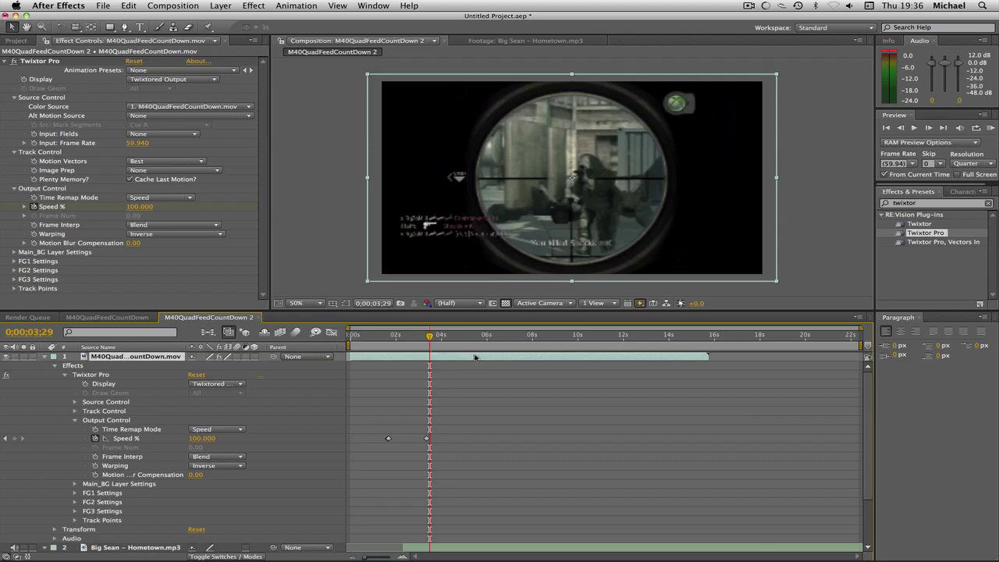
pyautogui.scroll(-4, 383, 377)
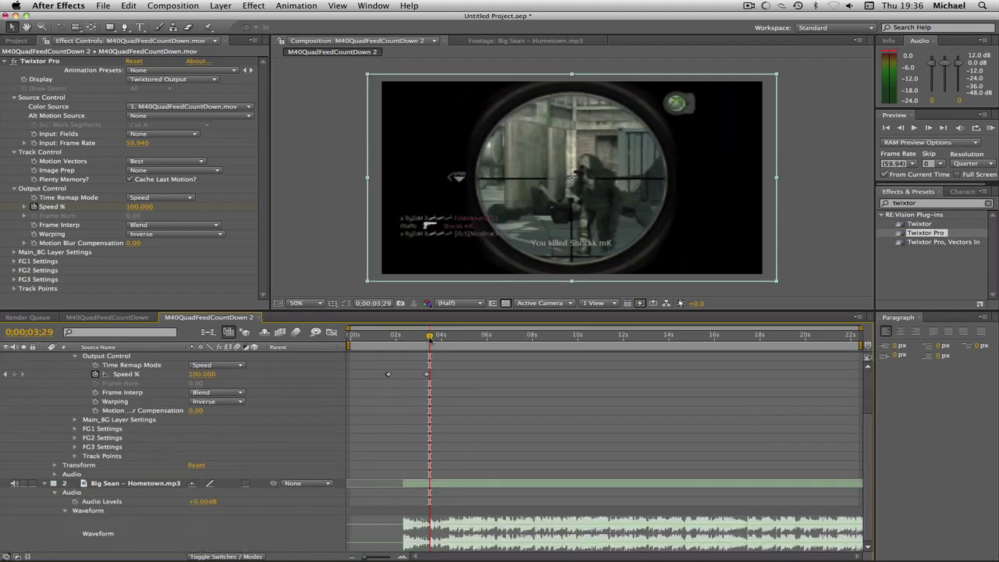
# - Set the current time to 0;00;03;32 on the waveform's beat and nudge the gameplay layer slightly earlier so the shot matches it
pyautogui.moveTo(430, 341); pyautogui.dragTo(432, 341)
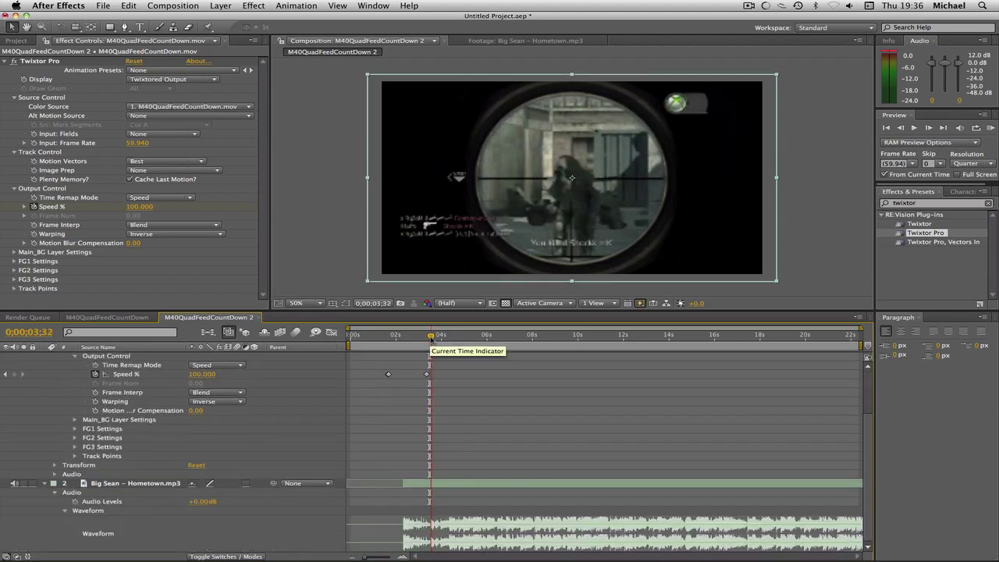
pyautogui.scroll(2, 438, 359)
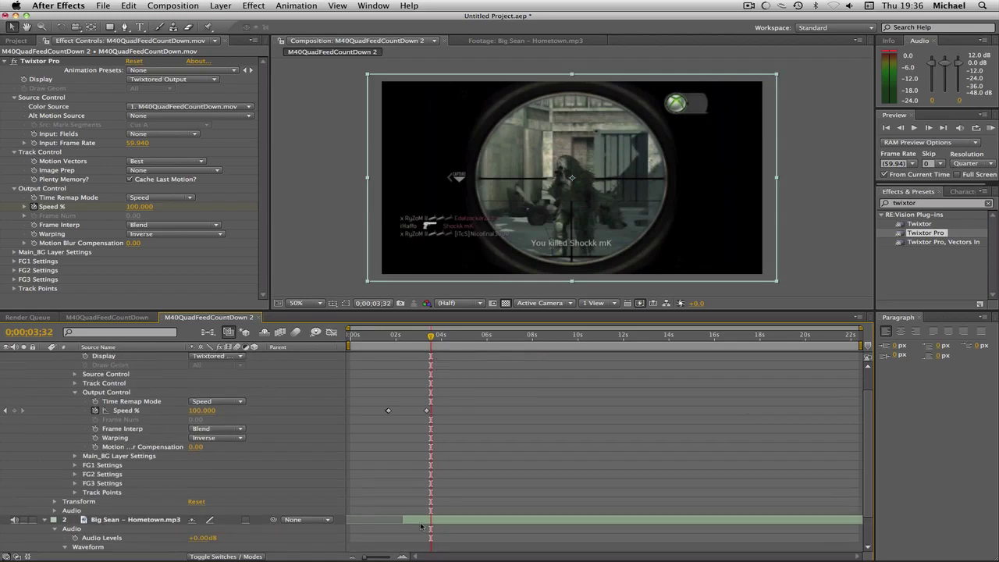
pyautogui.scroll(-2, 422, 527)
pyautogui.moveTo(373, 557); pyautogui.dragTo(386, 554)
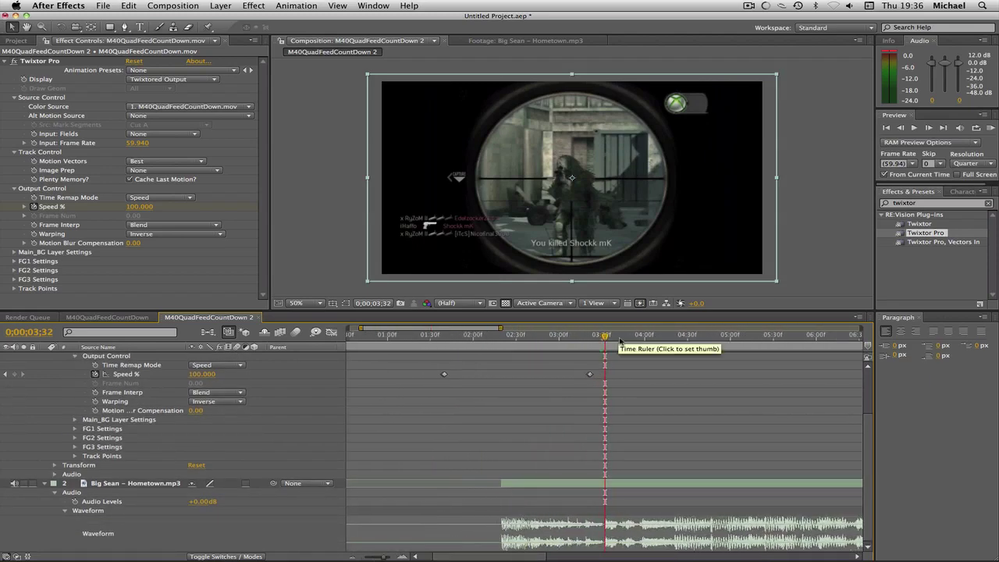
pyautogui.scroll(4, 655, 458)
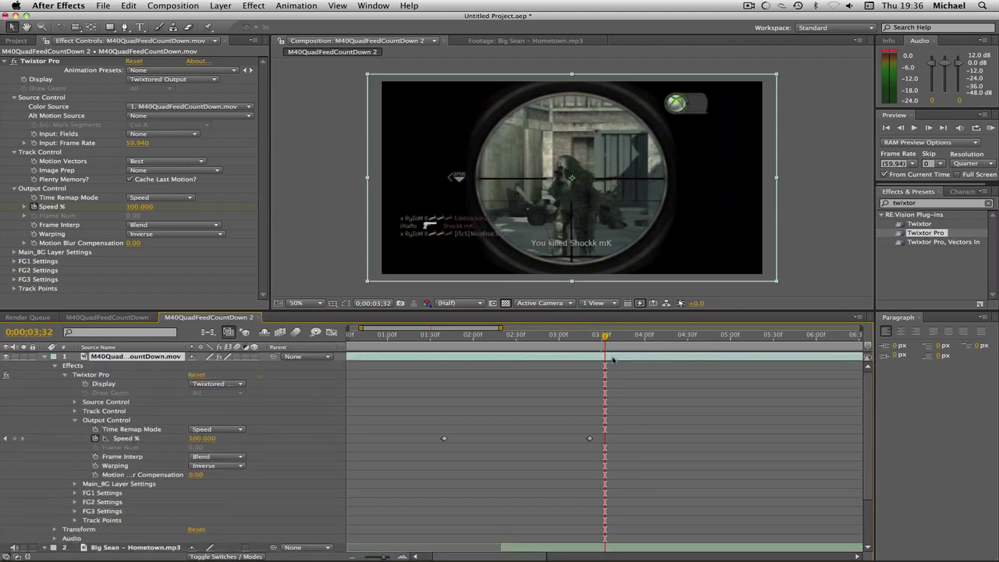
pyautogui.press(',')
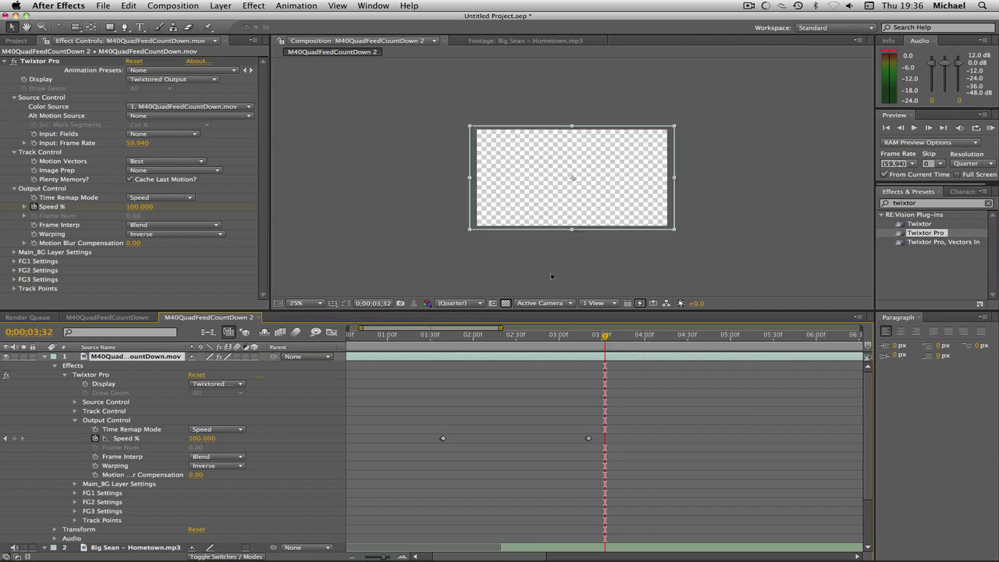
pyautogui.press('l')
pyautogui.press('l')
pyautogui.press('.')
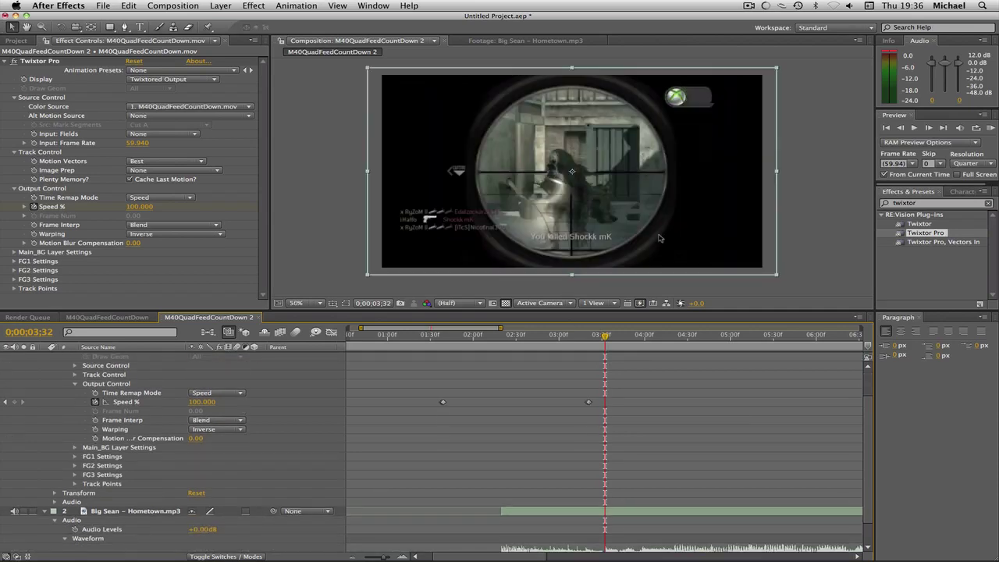
# - RAM preview the slow-motion section with the song from 0;00;01;38
pyautogui.scroll(-2, 866, 443)
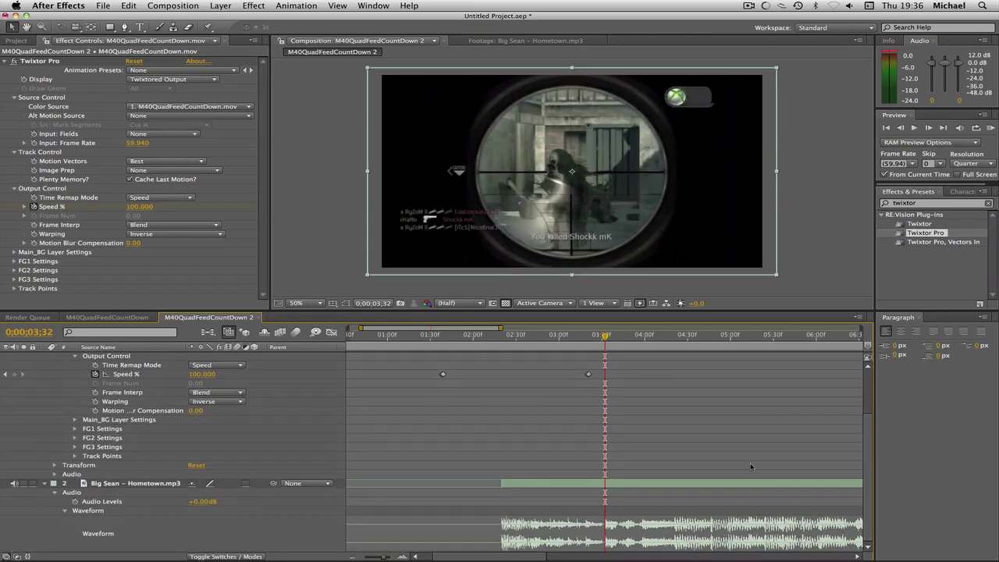
pyautogui.click(384, 556)
pyautogui.moveTo(384, 556); pyautogui.dragTo(379, 556)
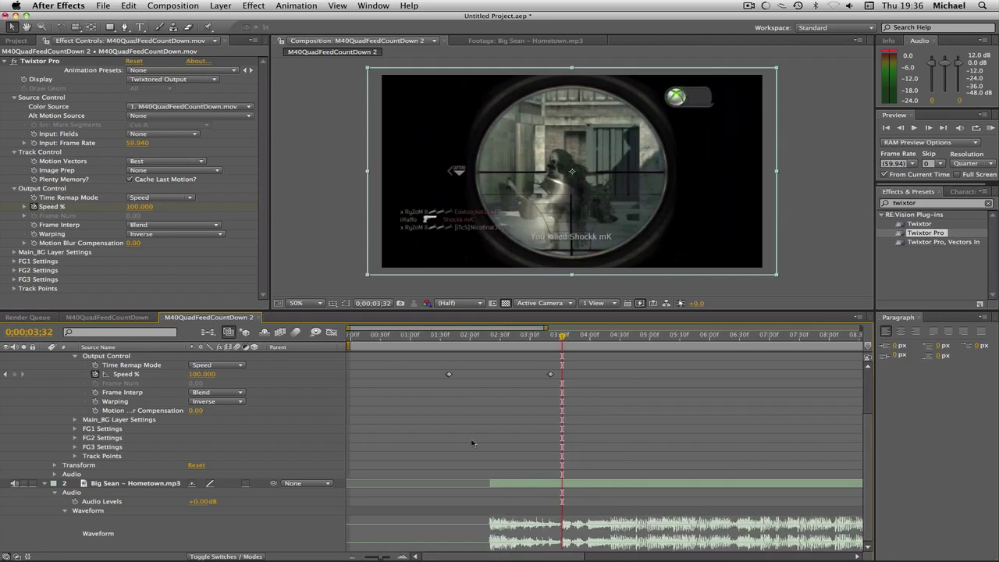
pyautogui.scroll(5, 484, 437)
pyautogui.moveTo(472, 335); pyautogui.dragTo(448, 336)
pyautogui.click(992, 128)
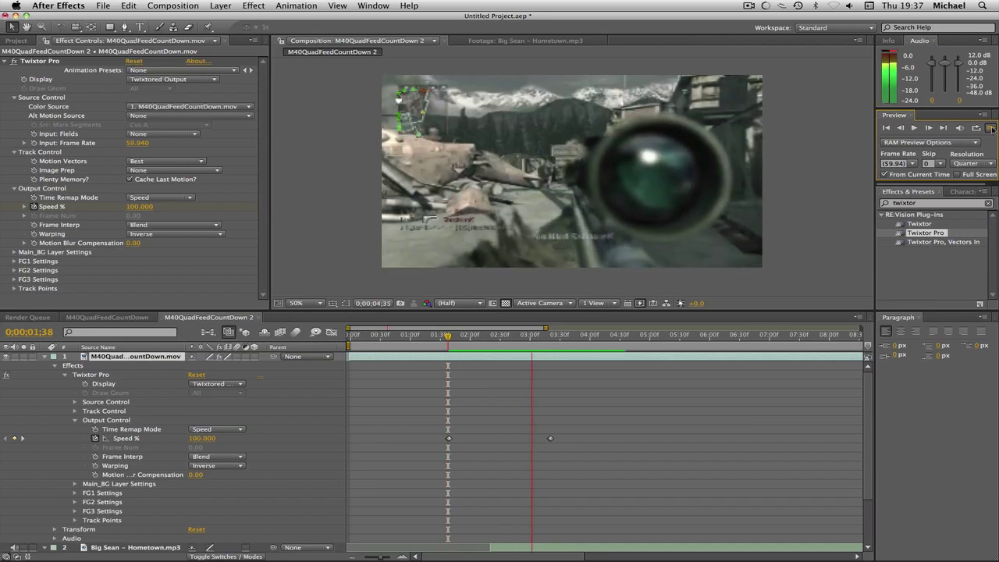
pyautogui.press('space')
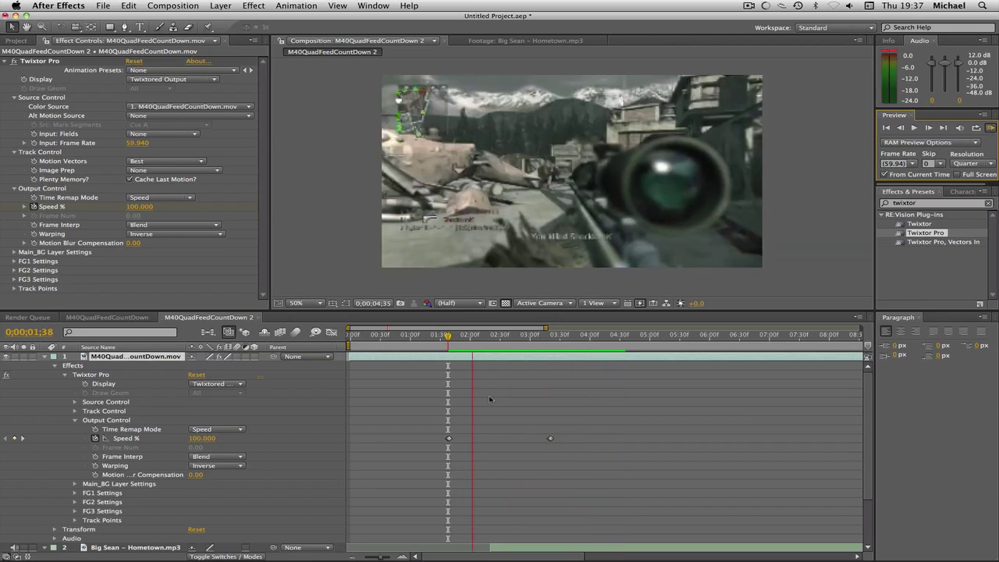
# - Check the song's waveform around the slow-motion section and RAM preview it again from 0;00;01;33
pyautogui.click(480, 334)
pyautogui.scroll(-2, 547, 359)
pyautogui.scroll(-2, 547, 359)
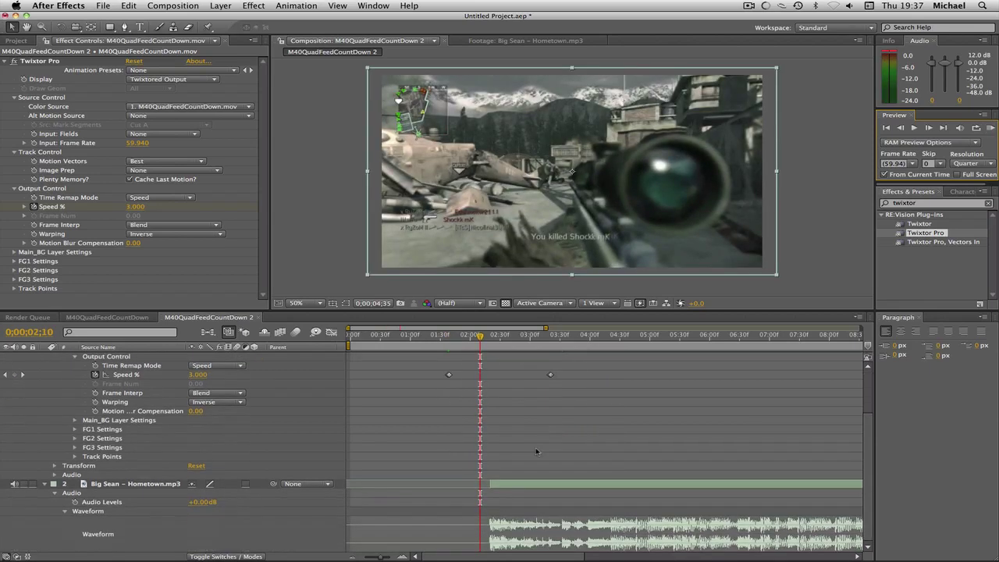
pyautogui.scroll(4, 504, 436)
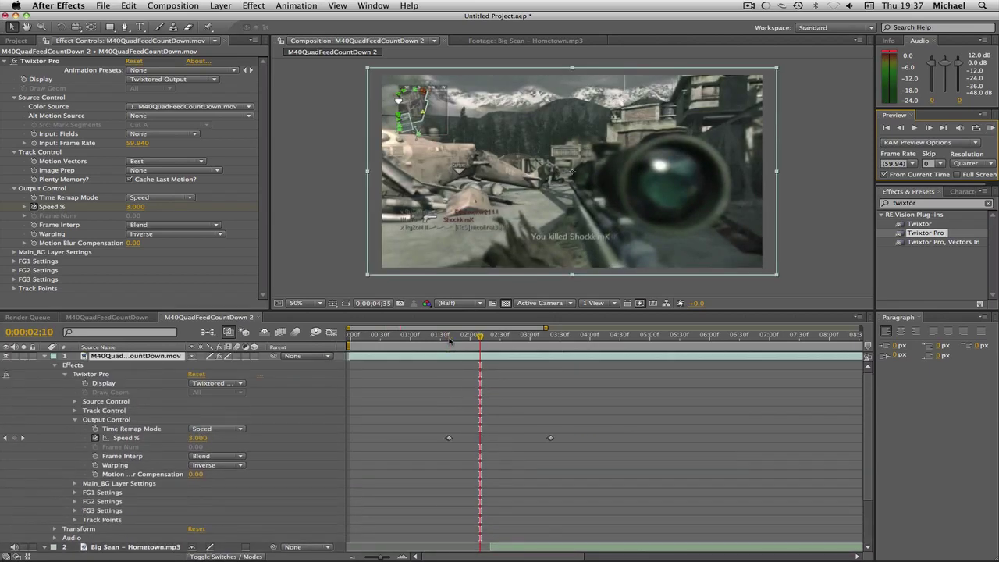
pyautogui.click(443, 336)
pyautogui.click(991, 127)
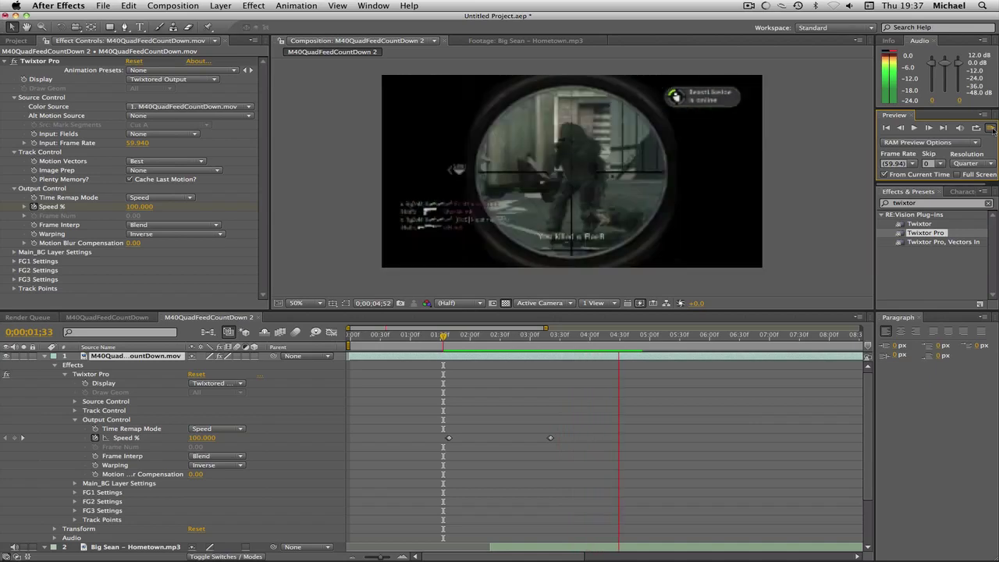
pyautogui.press('space')
# - Set the current time to the song's beat at 0;00;04;21 and move the gameplay layer later so its sniper shot lands there
pyautogui.scroll(-2, 683, 436)
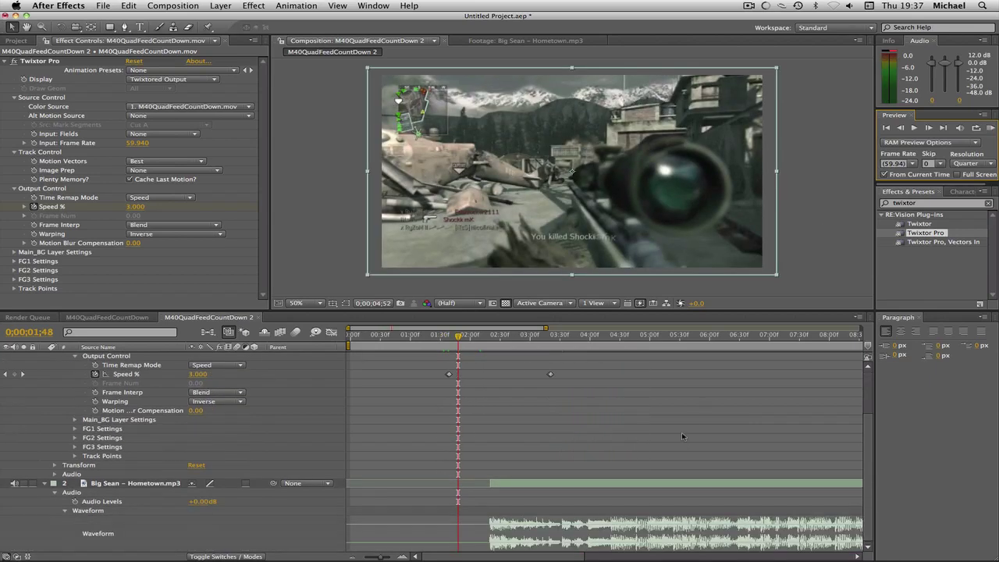
pyautogui.click(611, 335)
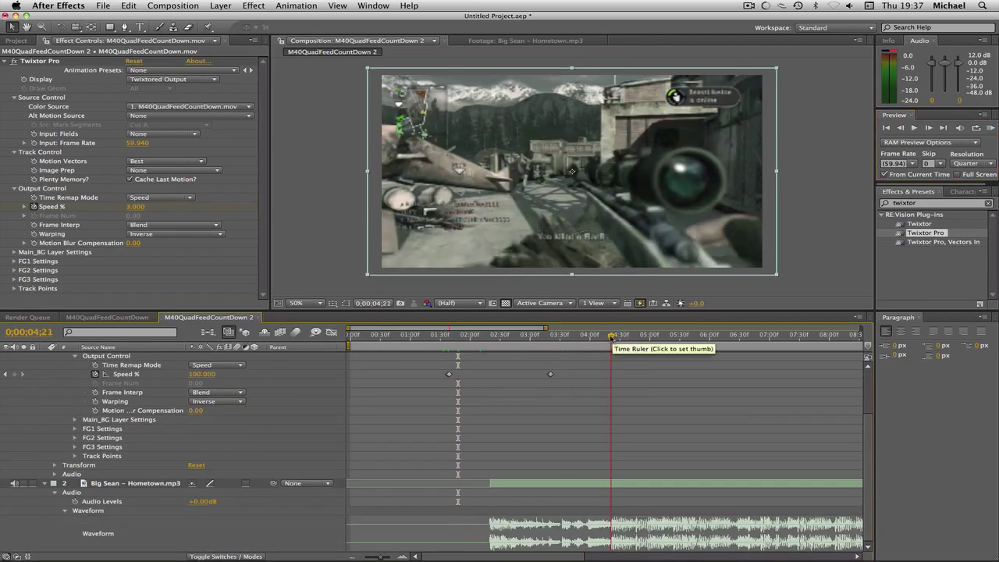
pyautogui.scroll(3, 539, 368)
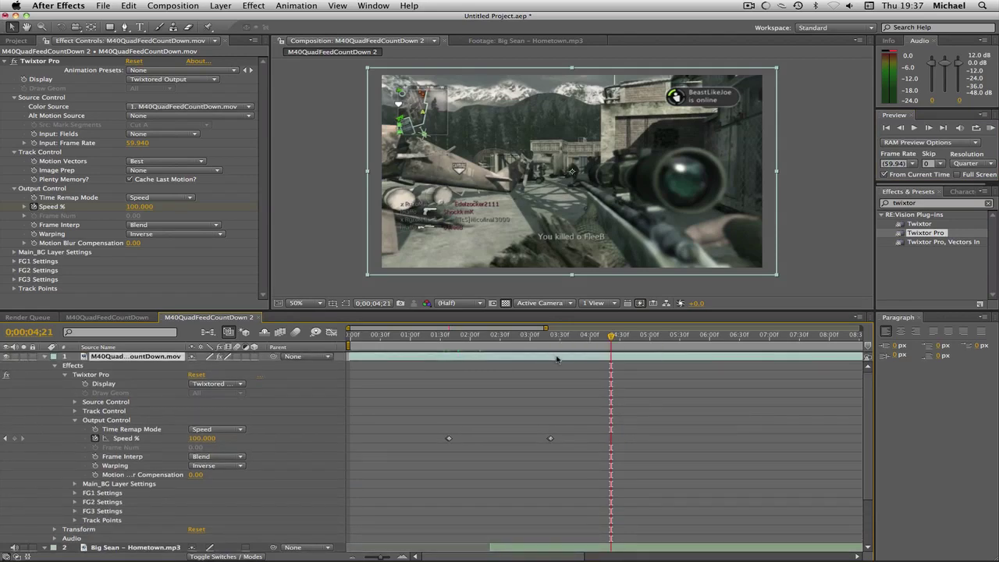
pyautogui.moveTo(556, 359); pyautogui.dragTo(605, 356)
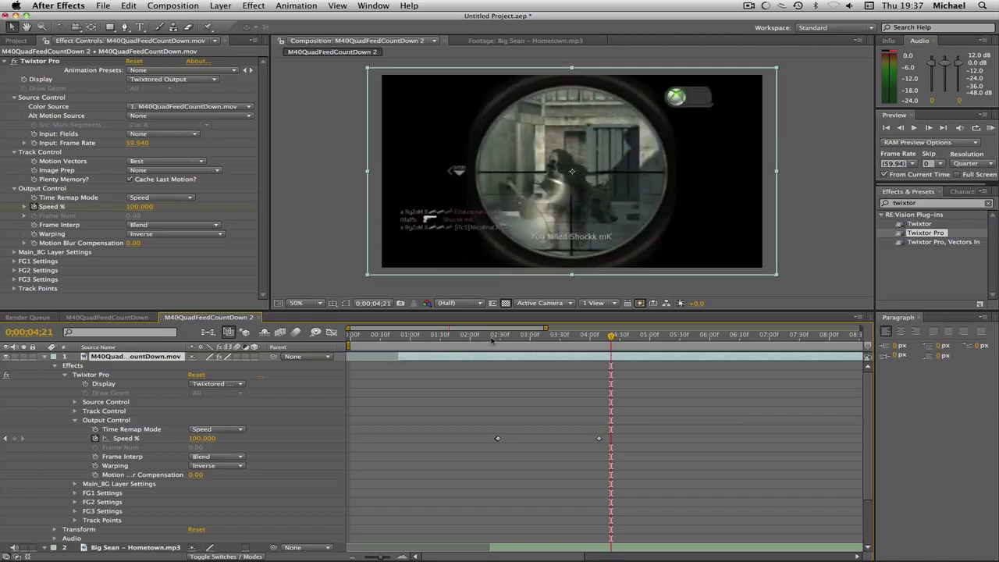
# - RAM preview the realigned gameplay and song from 0;00;02;21
pyautogui.click(493, 339)
pyautogui.click(990, 127)
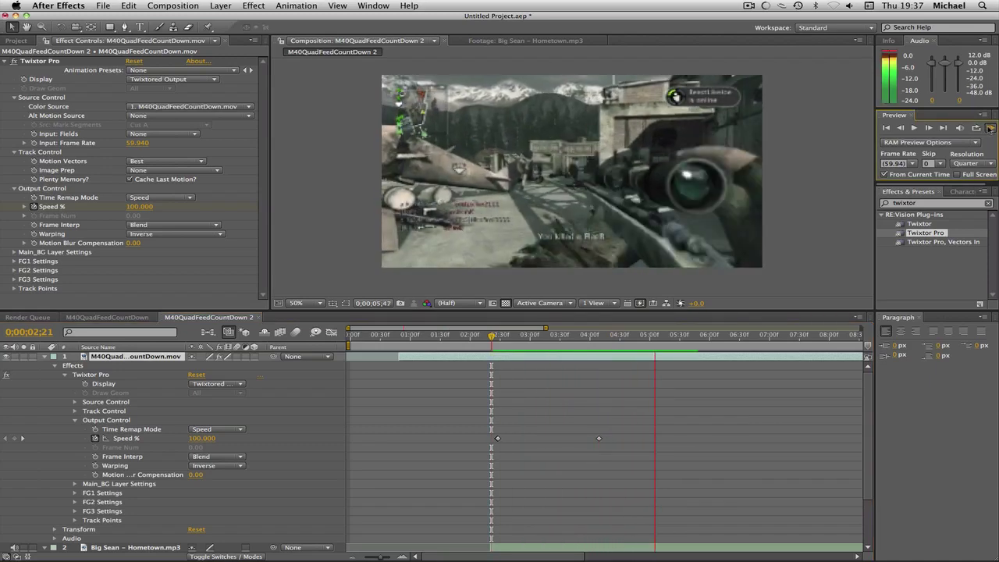
pyautogui.click(509, 336)
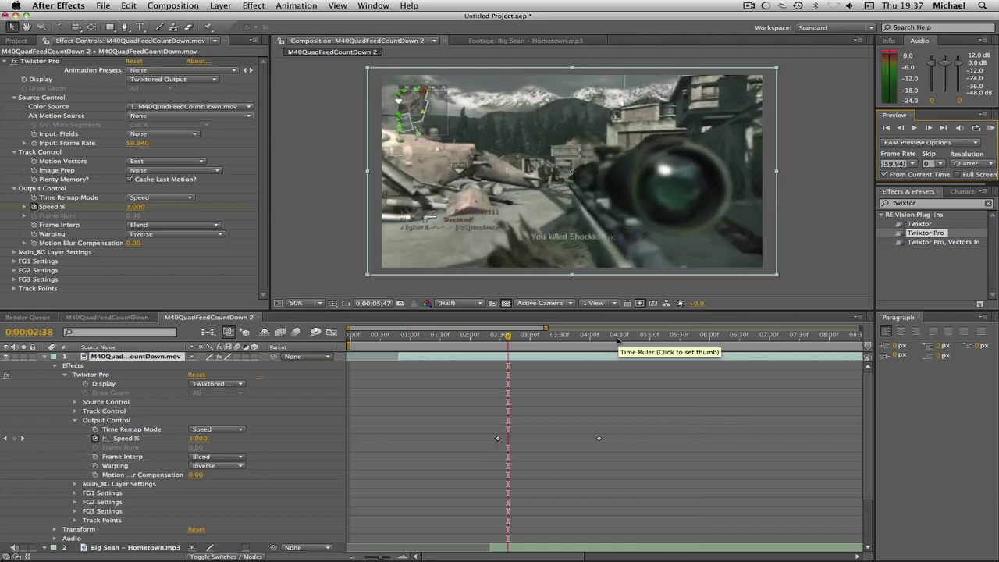
# - Add a Twixtor Pro Speed % keyframe holding 100 at 0;00;05;07 and set the speed to 6 one frame later at 0;00;05;08
pyautogui.click(617, 337)
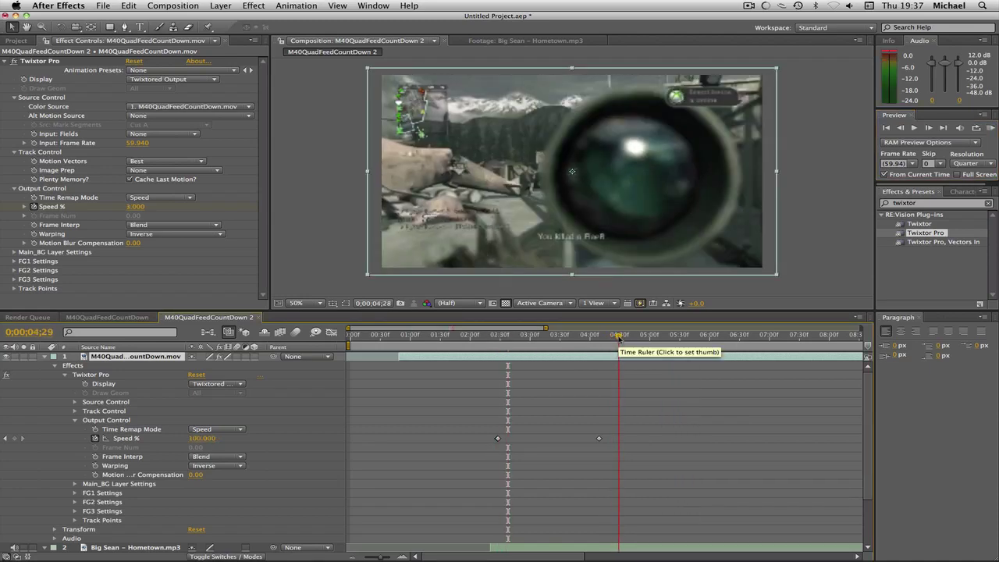
pyautogui.moveTo(618, 338); pyautogui.dragTo(630, 337)
pyautogui.moveTo(636, 336); pyautogui.dragTo(656, 337)
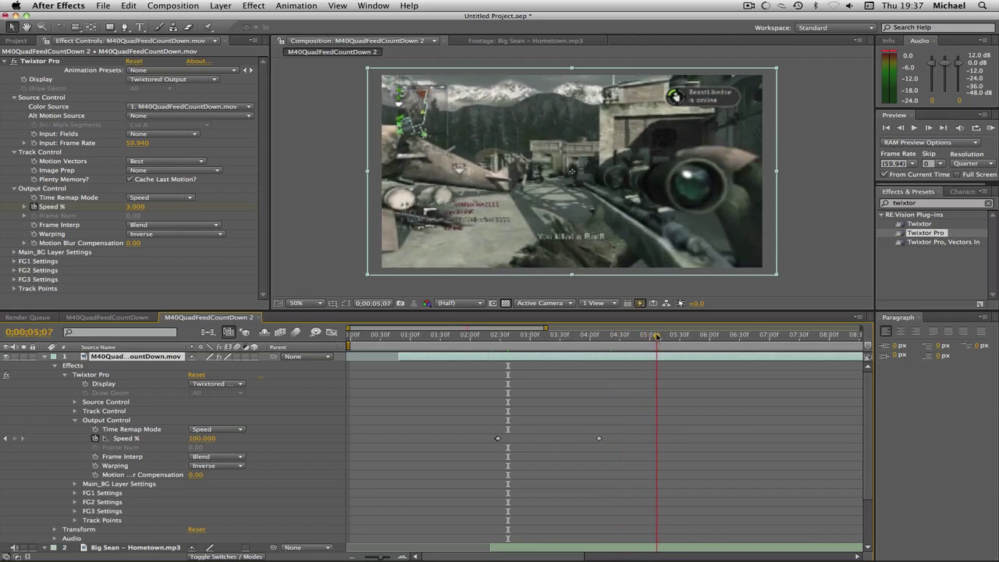
pyautogui.click(14, 439)
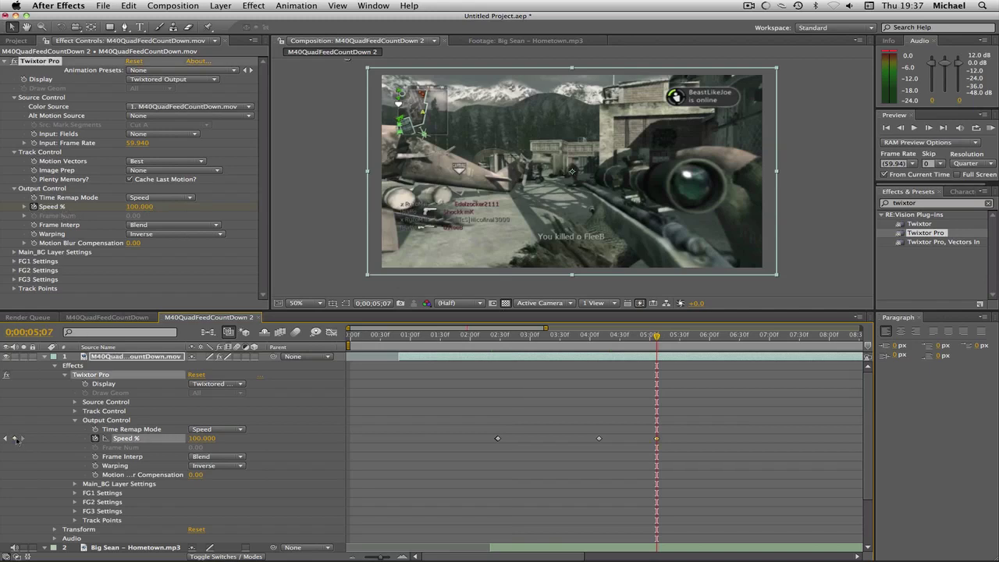
pyautogui.click(928, 127)
pyautogui.click(207, 441)
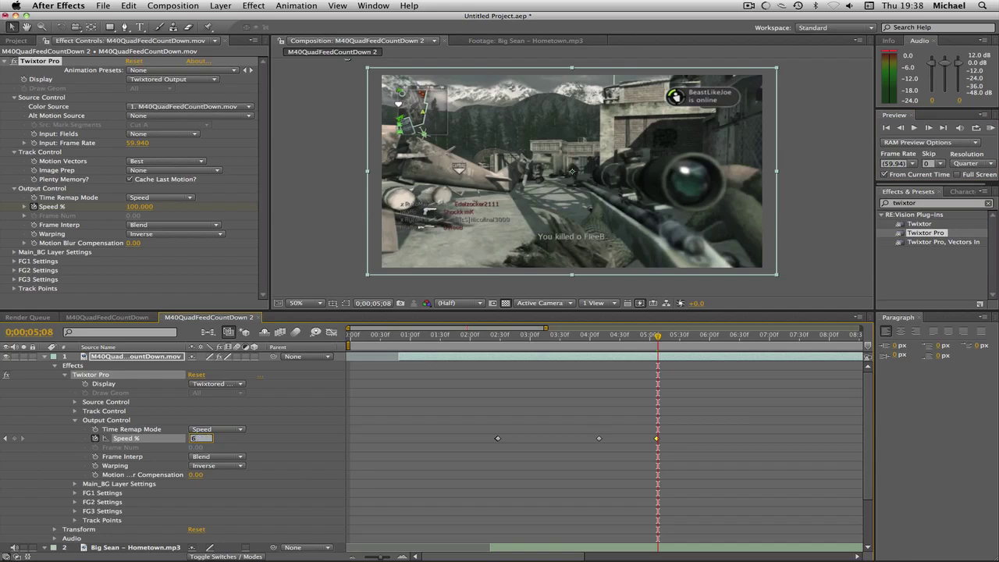
pyautogui.write('6')
pyautogui.press('Return')
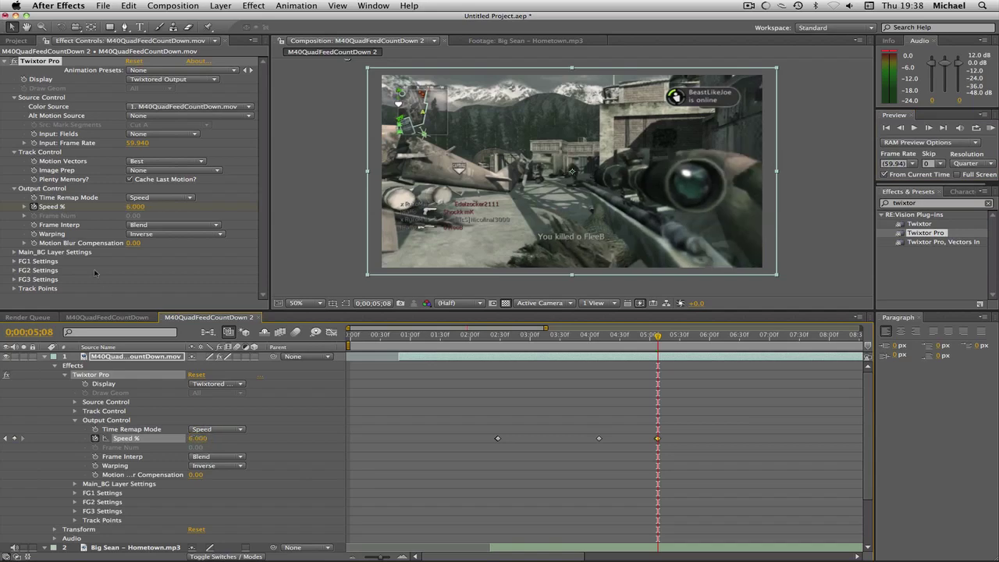
# - Check the Twixtor speed at 0;00;04;00 in the M40QuadFeedCountDown composition, and set M40QuadFeedCountDown 2's Speed % keyframe at 0;00;05;08 to 8
pyautogui.click(107, 317)
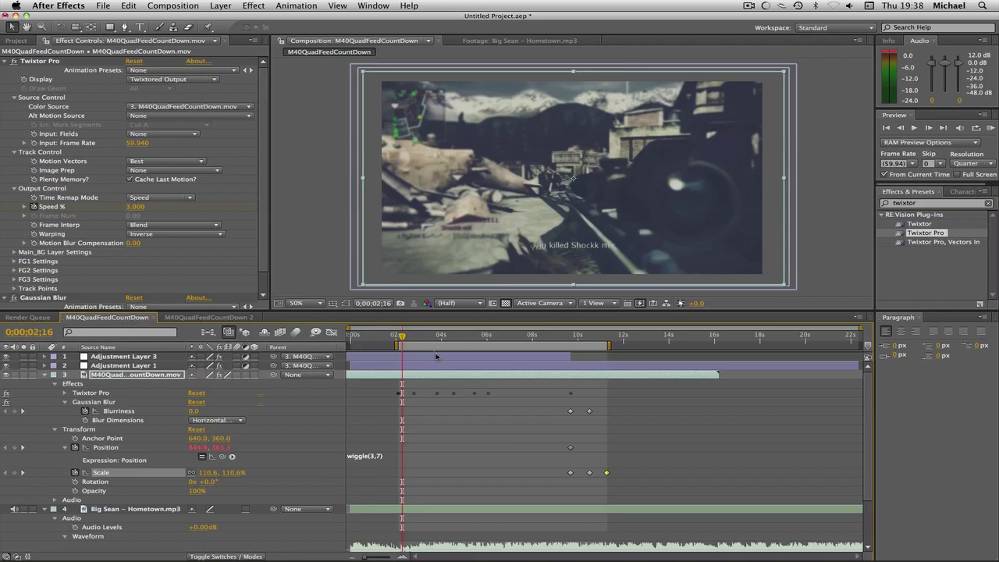
pyautogui.click(435, 337)
pyautogui.click(441, 335)
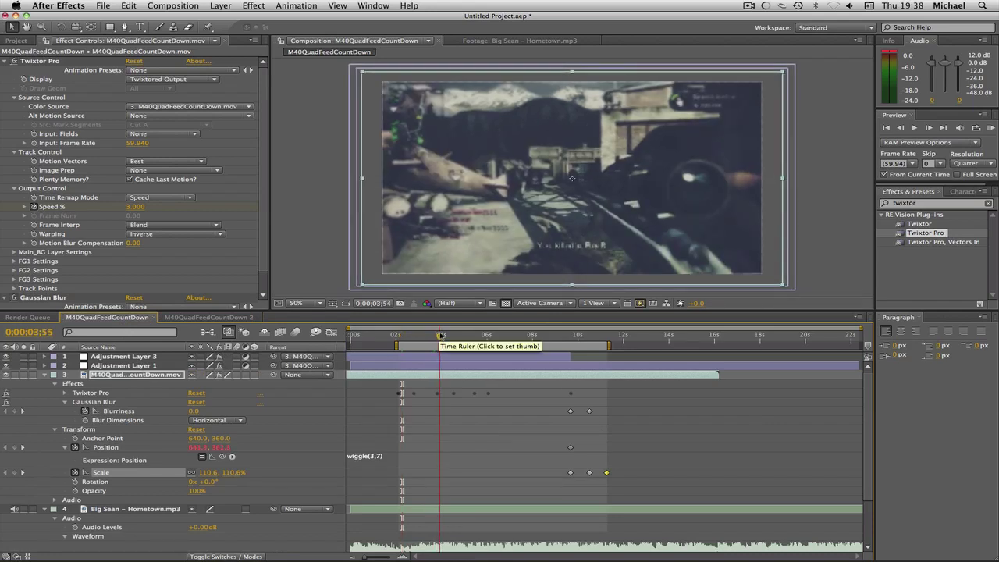
pyautogui.click(442, 336)
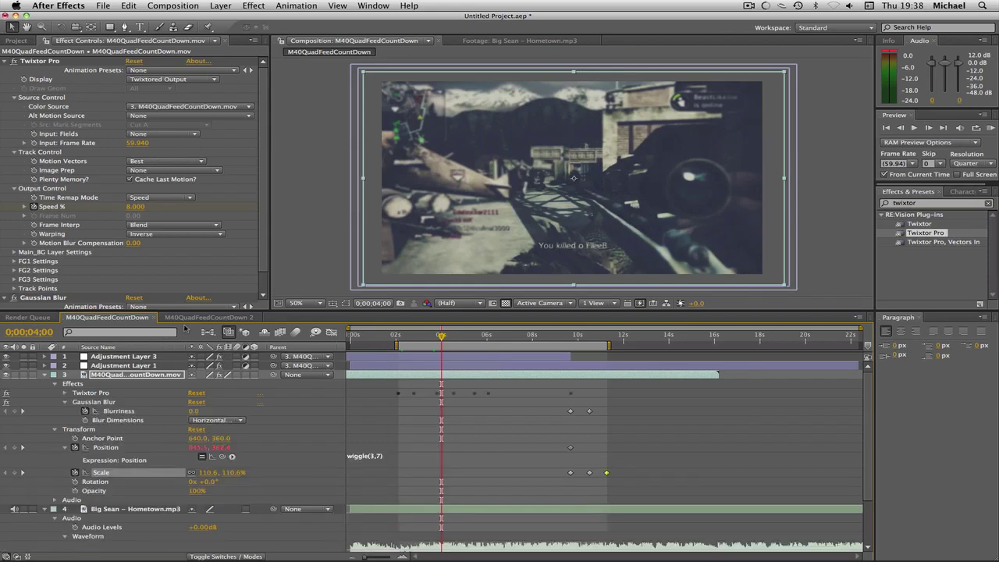
pyautogui.click(208, 317)
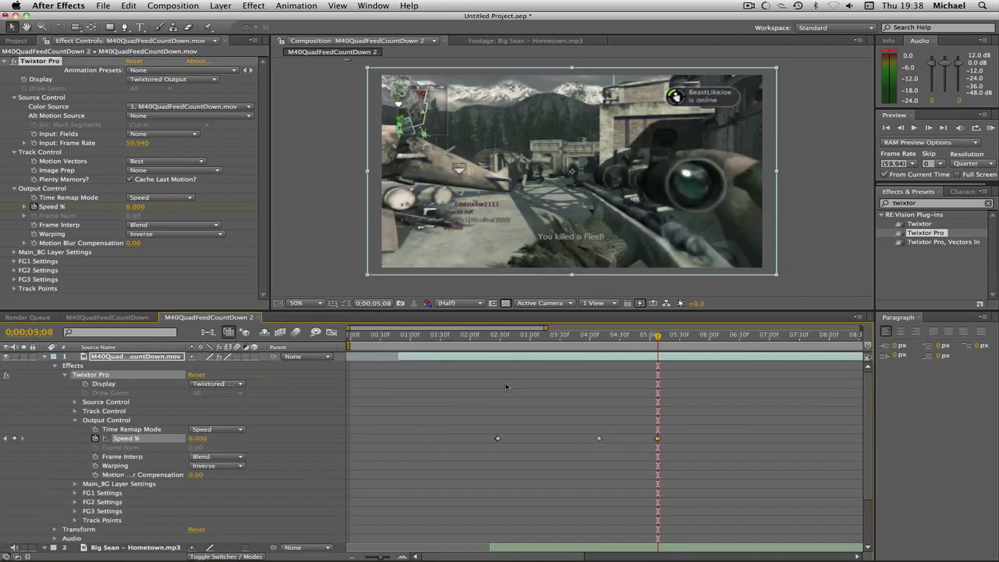
pyautogui.click(197, 439)
pyautogui.write('8')
pyautogui.press('Return')
# - Check the song's waveform after the 0;00;05;08 speed keyframe and RAM preview the gameplay with the song from 0;00;05;12
pyautogui.click(693, 337)
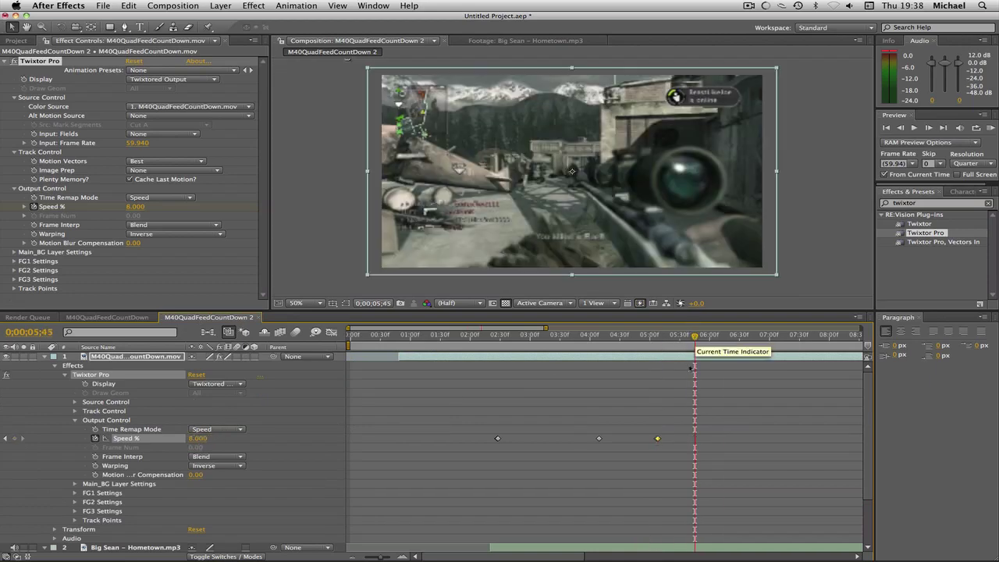
pyautogui.press('l')
pyautogui.press('l')
pyautogui.scroll(1, 692, 380)
pyautogui.press('j')
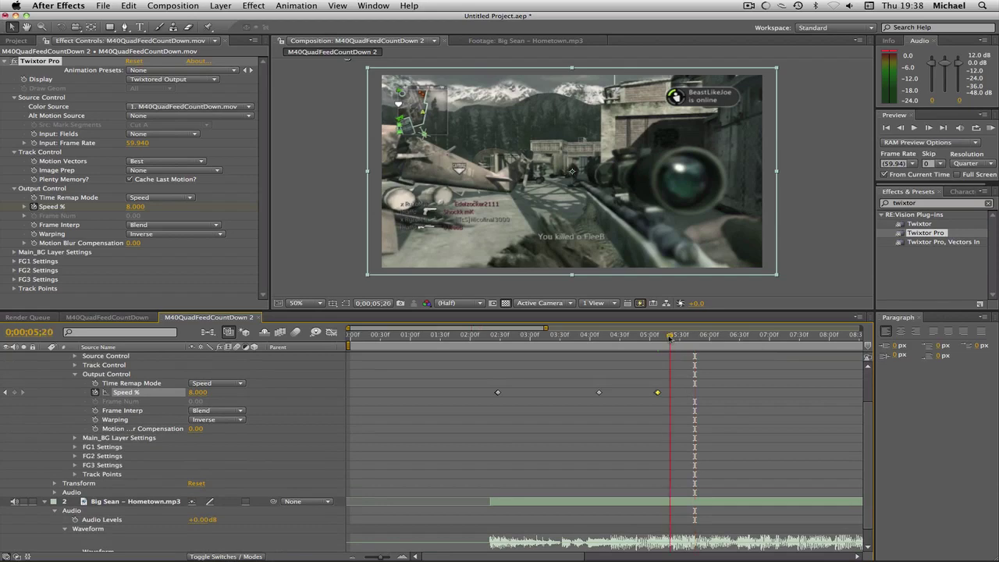
pyautogui.click(990, 128)
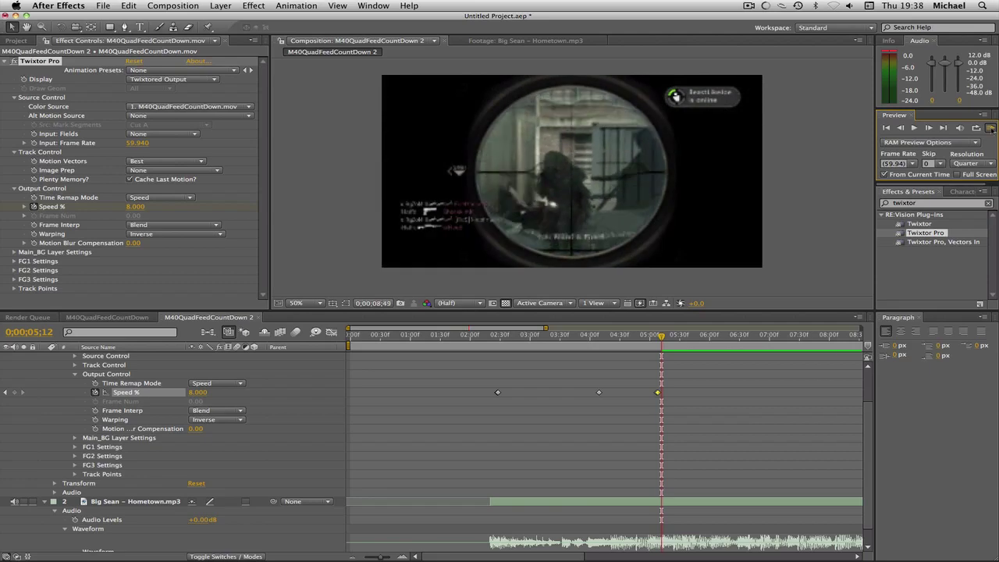
# - Scrub the second slow-motion section around 0;00;06;00 and RAM preview it with the song from 0;00;05;32
pyautogui.click(724, 336)
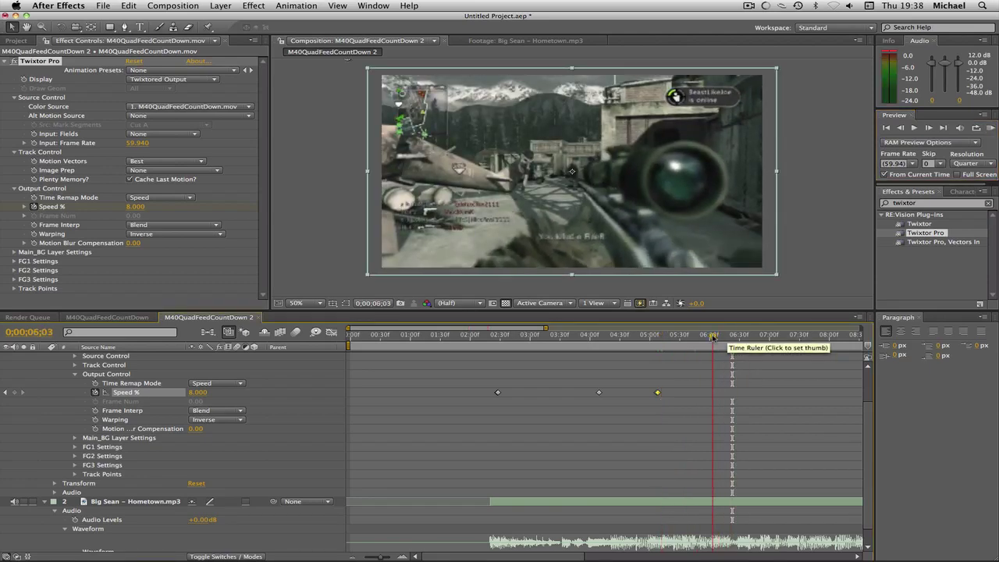
pyautogui.moveTo(720, 336); pyautogui.dragTo(704, 337)
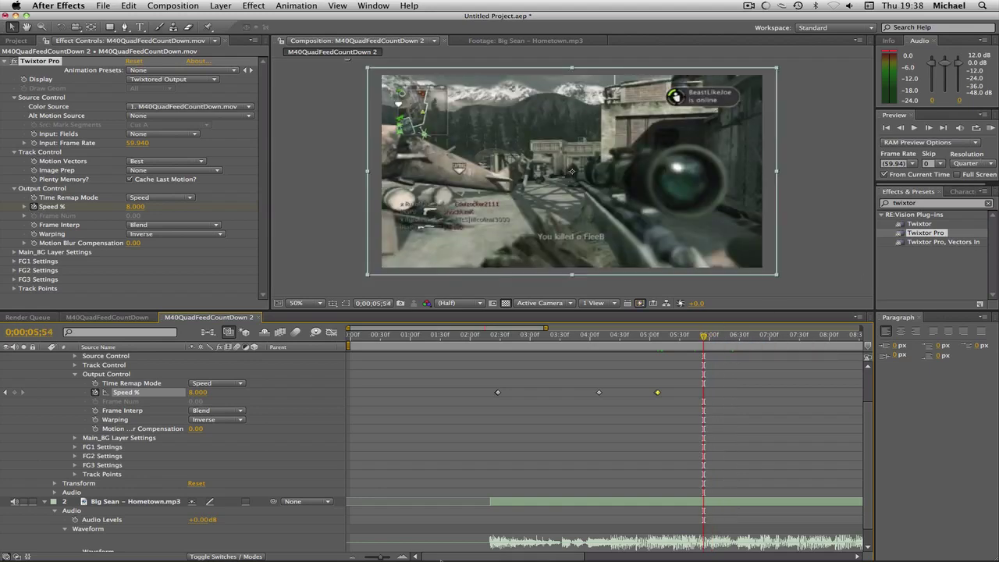
pyautogui.moveTo(377, 557); pyautogui.dragTo(368, 557)
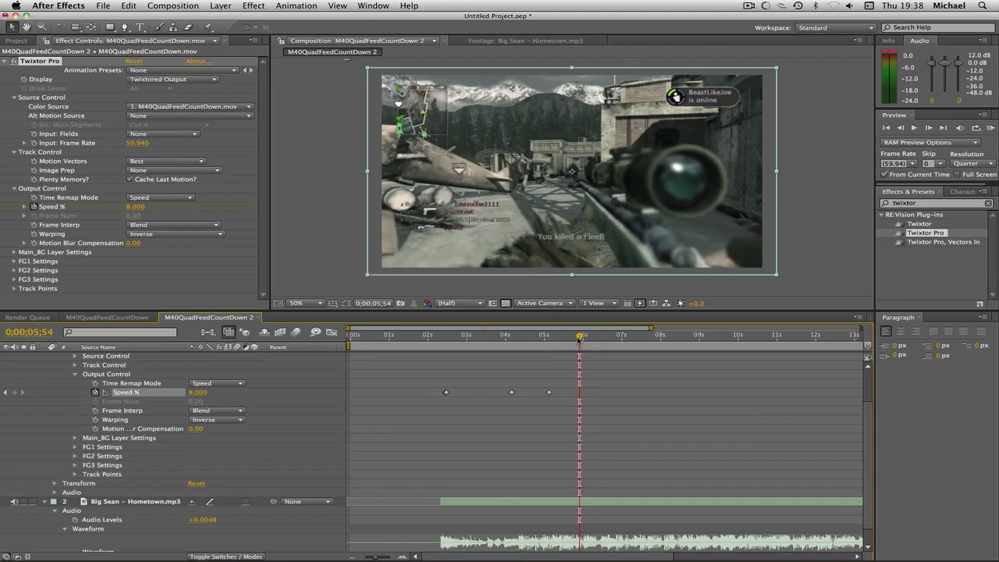
pyautogui.moveTo(579, 338); pyautogui.dragTo(565, 337)
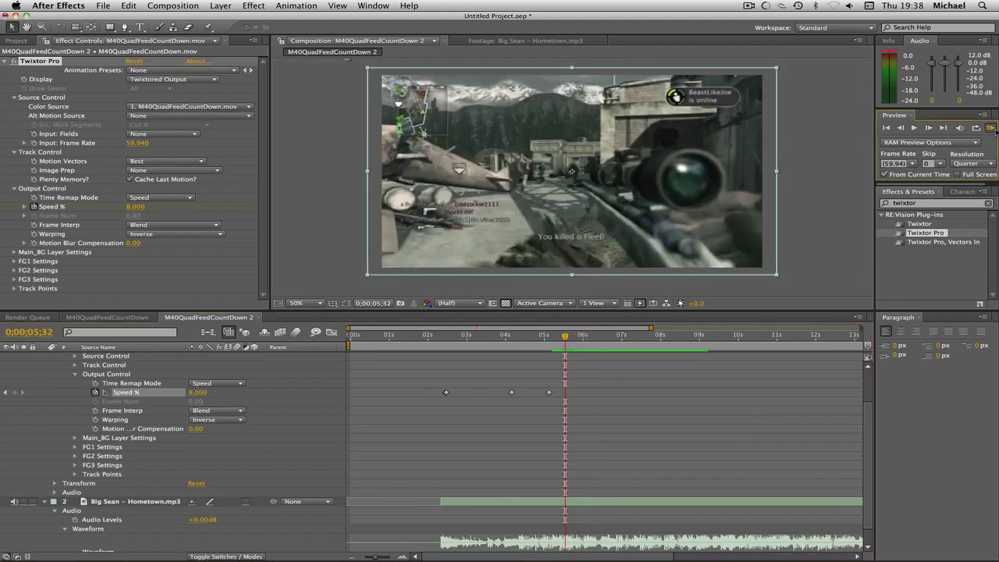
pyautogui.click(991, 127)
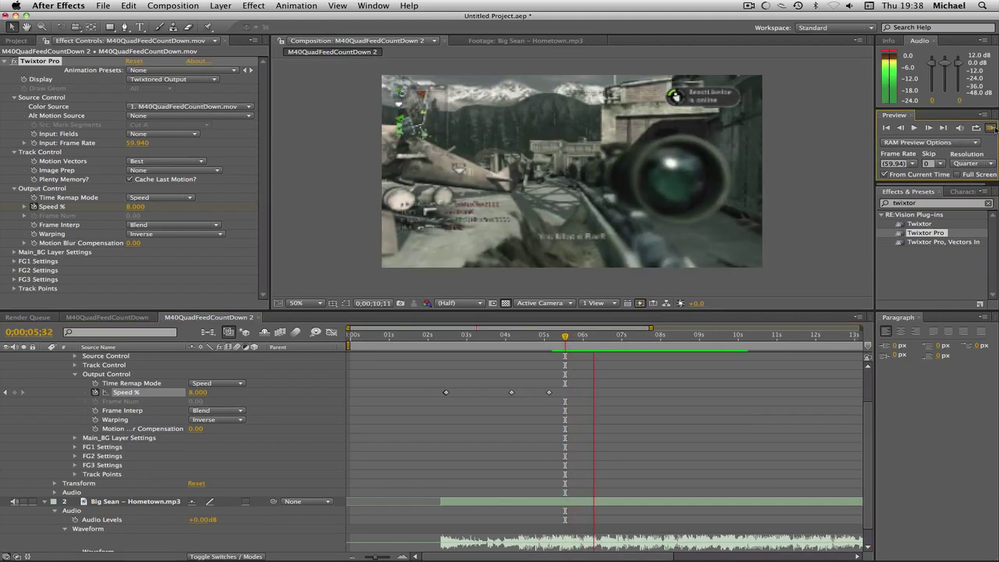
# - Add a Speed % keyframe holding 8 at 0;00;05;52 and set the speed to 100 one frame later at 0;00;05;53
pyautogui.click(613, 317)
pyautogui.moveTo(606, 338); pyautogui.dragTo(579, 337)
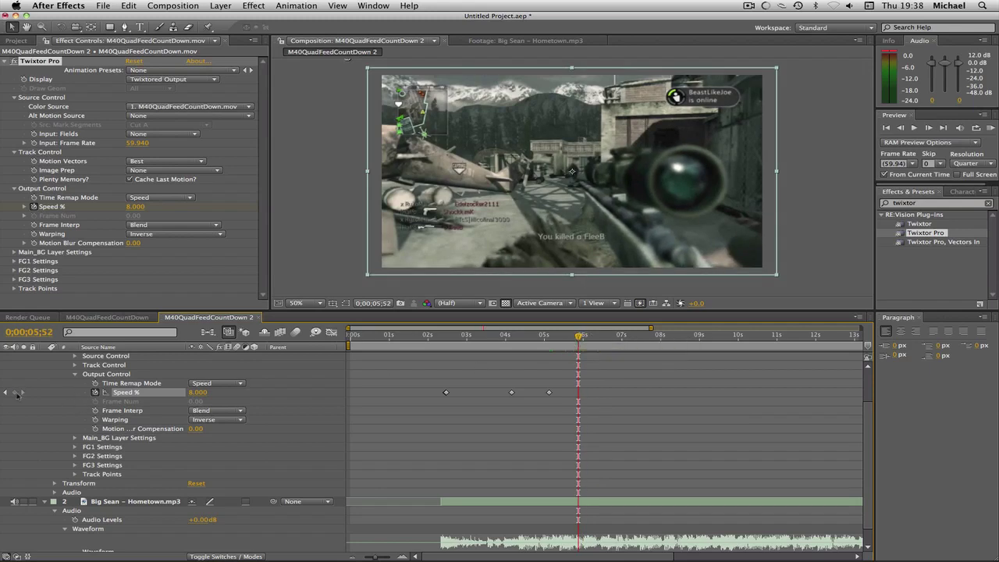
pyautogui.click(929, 127)
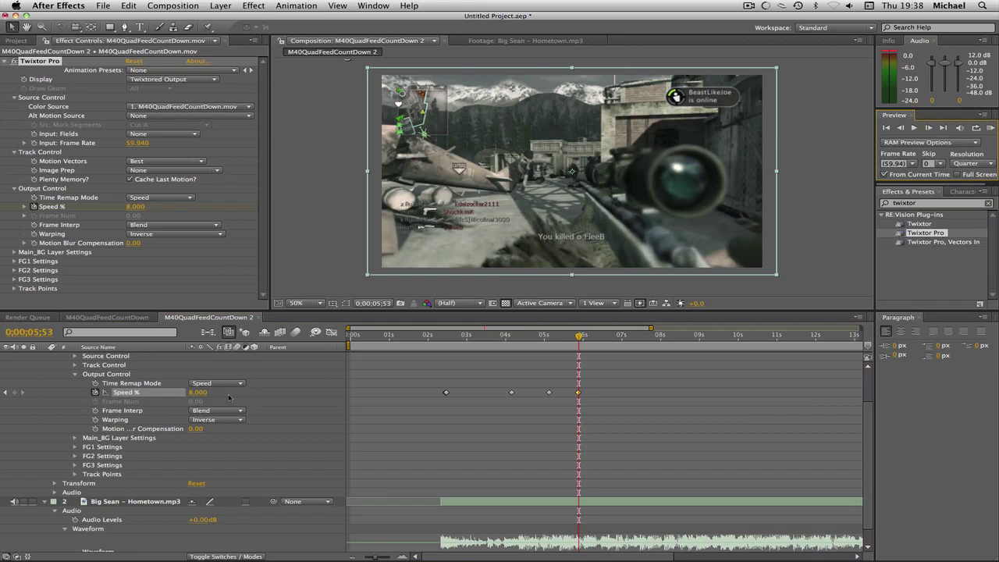
pyautogui.click(197, 392)
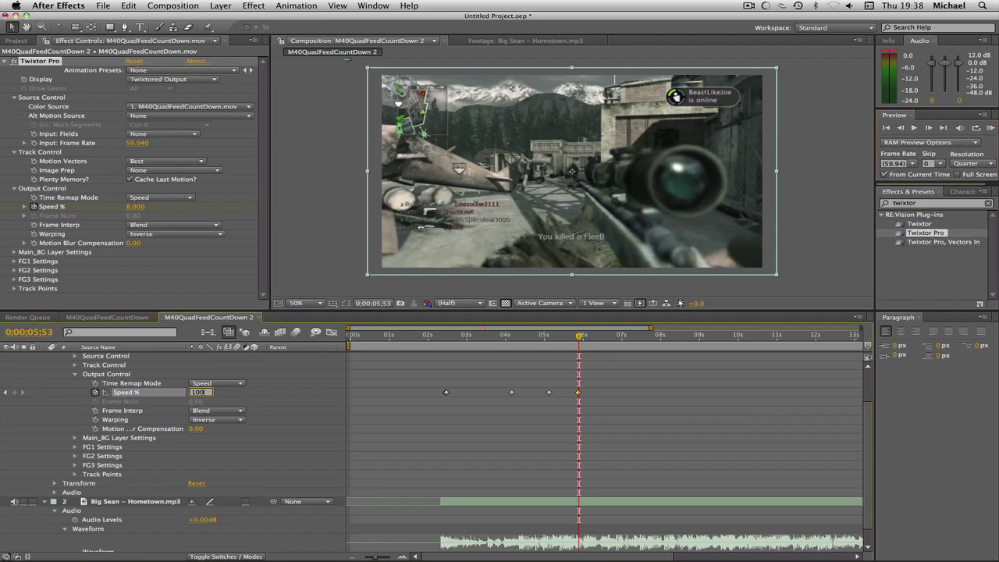
pyautogui.press('Return')
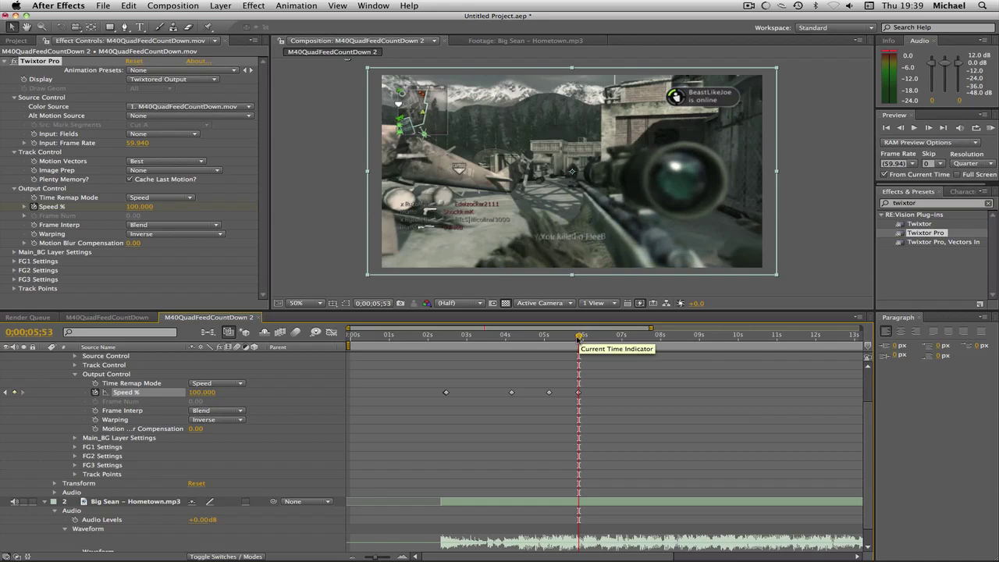
# - Check the gameplay's next shot at 0;00;06;05 and move the last two Speed % keyframes about five frames earlier
pyautogui.moveTo(579, 338); pyautogui.dragTo(586, 338)
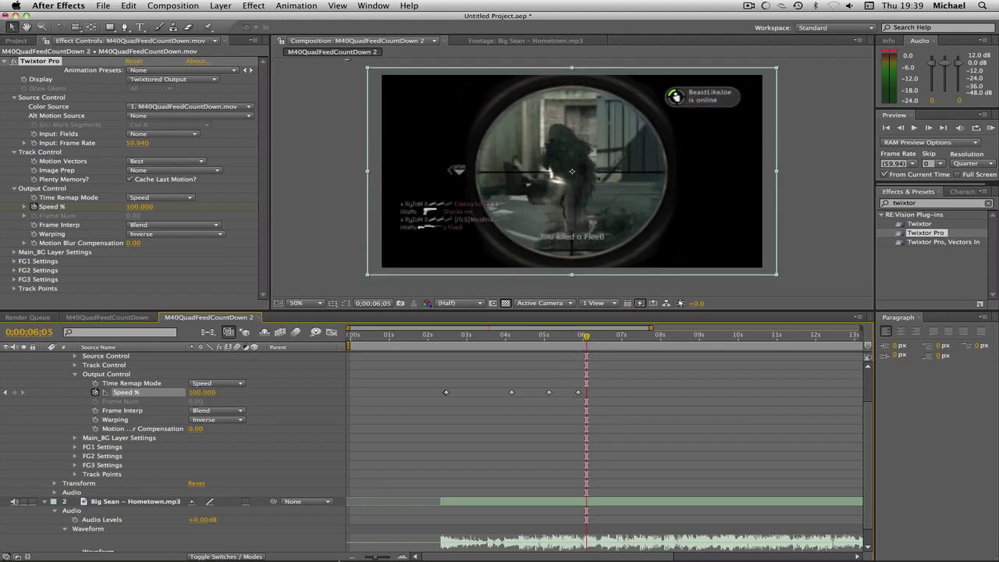
pyautogui.moveTo(375, 556); pyautogui.dragTo(390, 557)
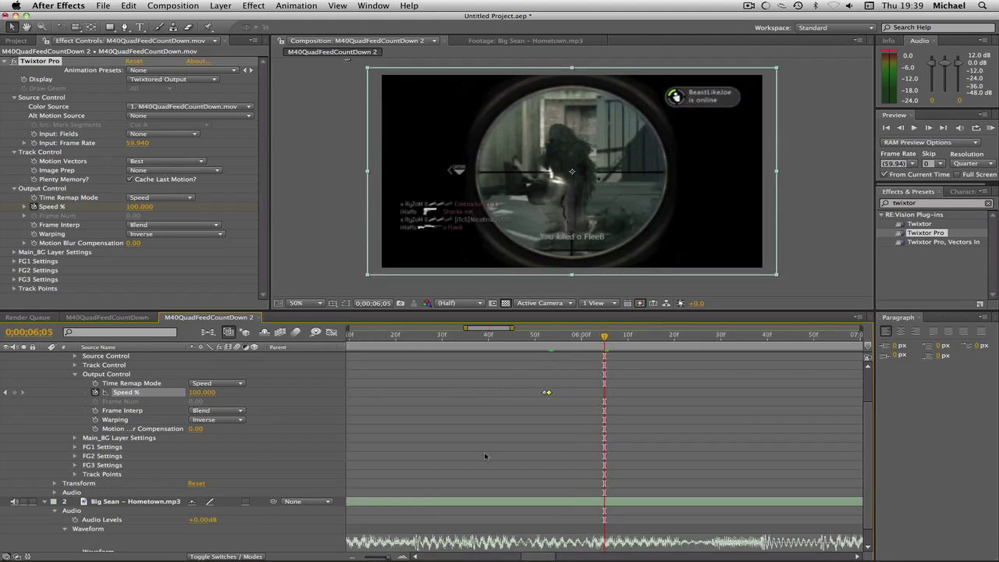
pyautogui.moveTo(547, 393)
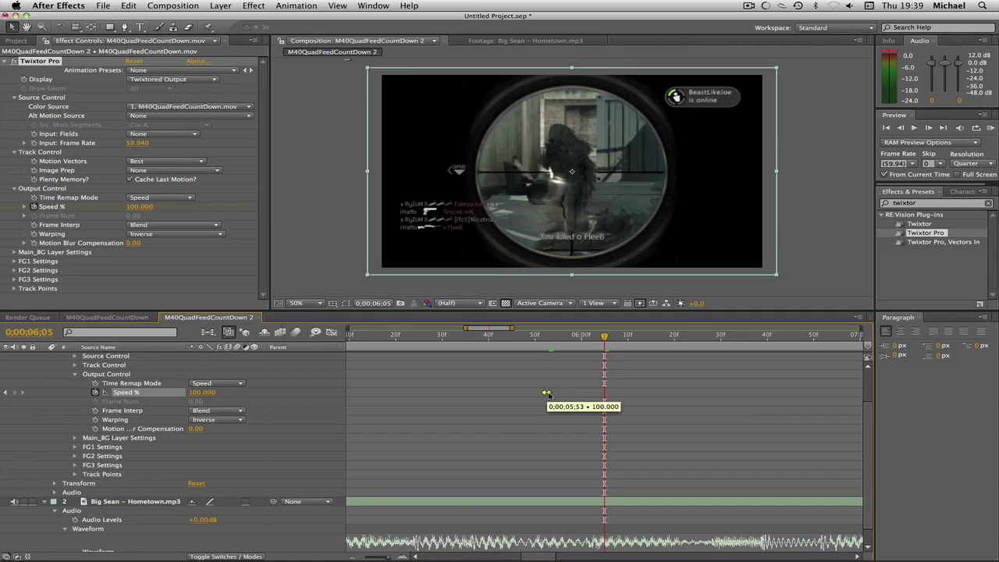
pyautogui.moveTo(547, 394); pyautogui.dragTo(523, 393)
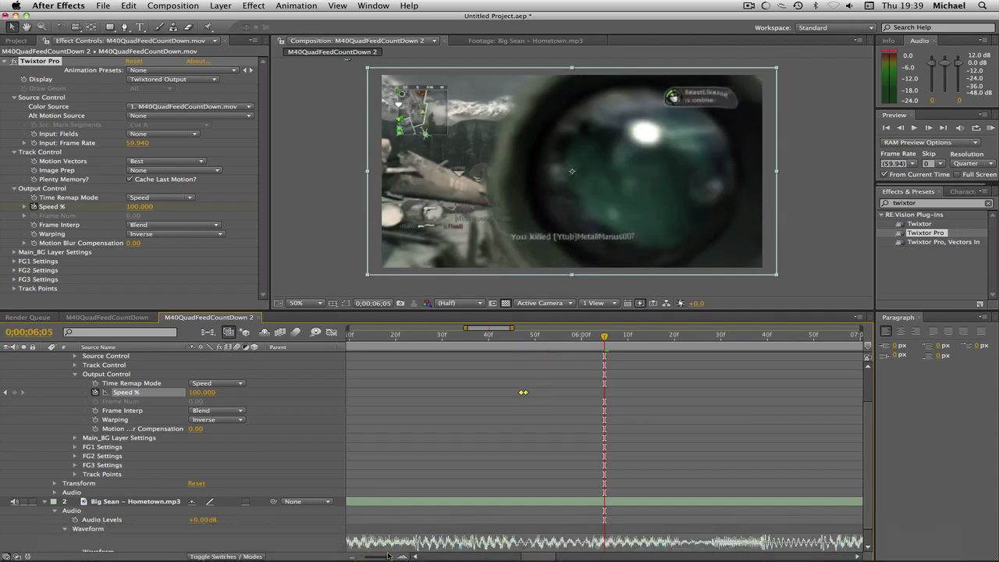
# - RAM preview the retimed second slow-motion section with the song from 0;00;05;04
pyautogui.moveTo(389, 556); pyautogui.dragTo(380, 556)
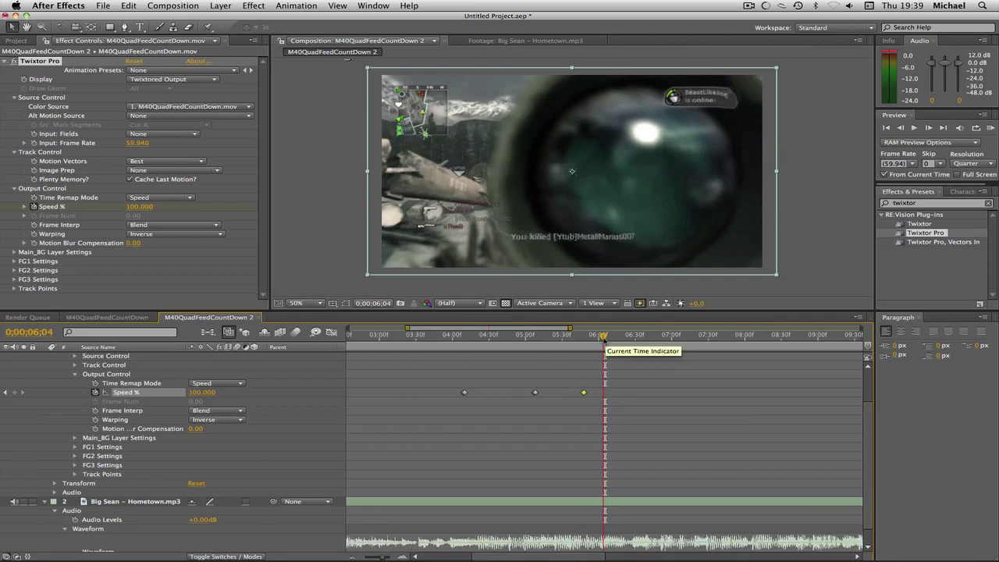
pyautogui.moveTo(606, 340); pyautogui.dragTo(530, 339)
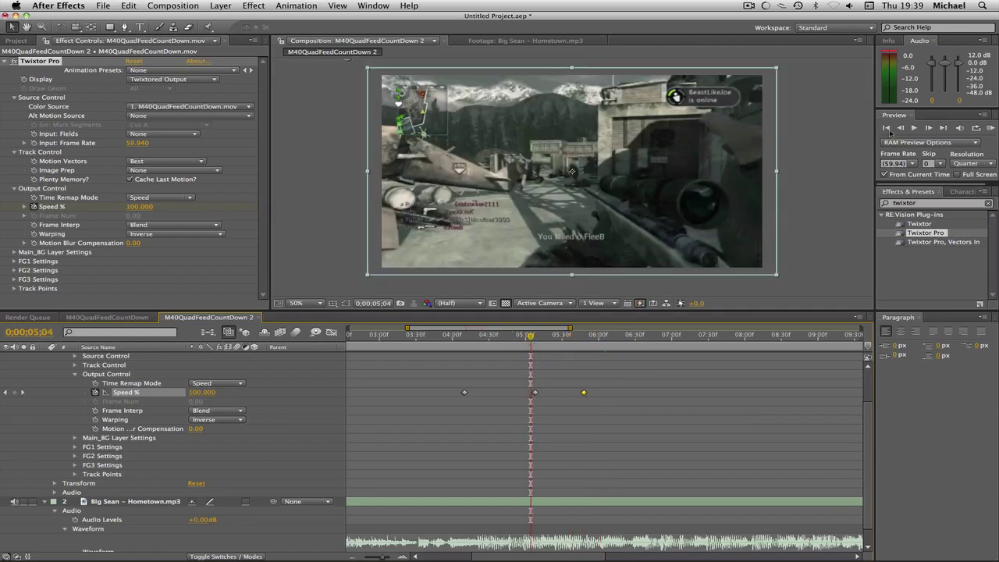
pyautogui.click(993, 129)
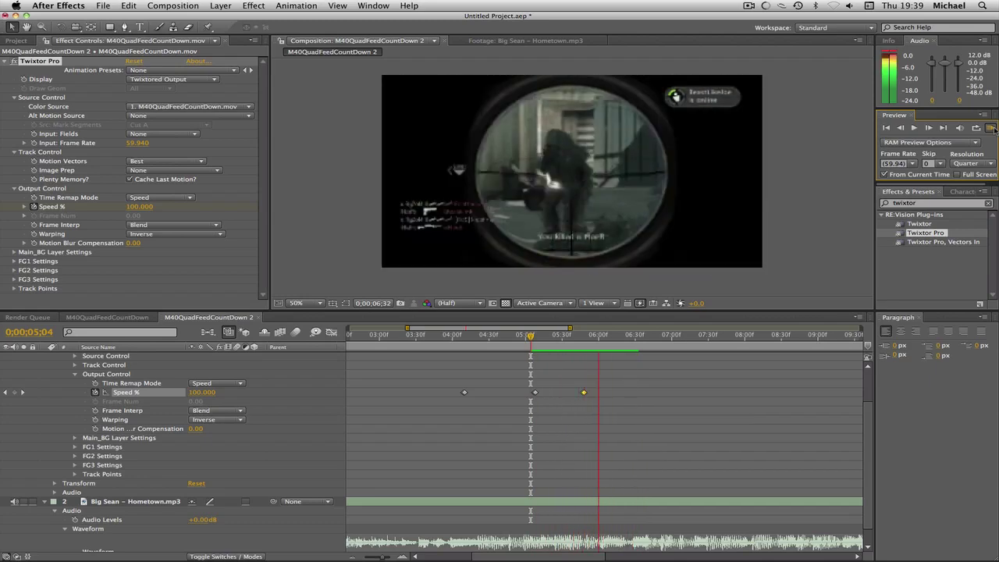
pyautogui.press('space')
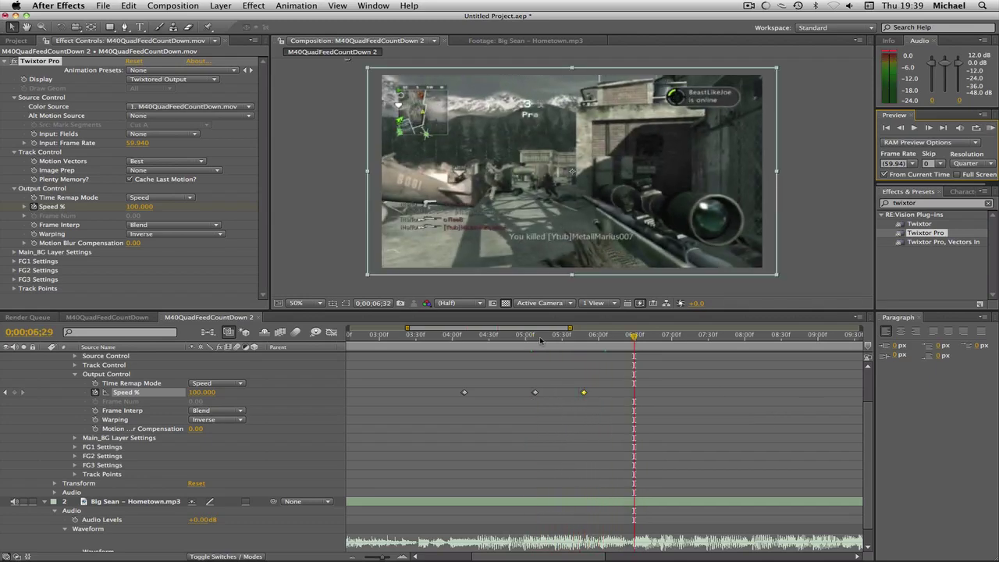
# - RAM preview both slow-motion sections with the song from 0;00;02;54 and return to the gameplay layer's Twixtor Pro settings
pyautogui.click(536, 337)
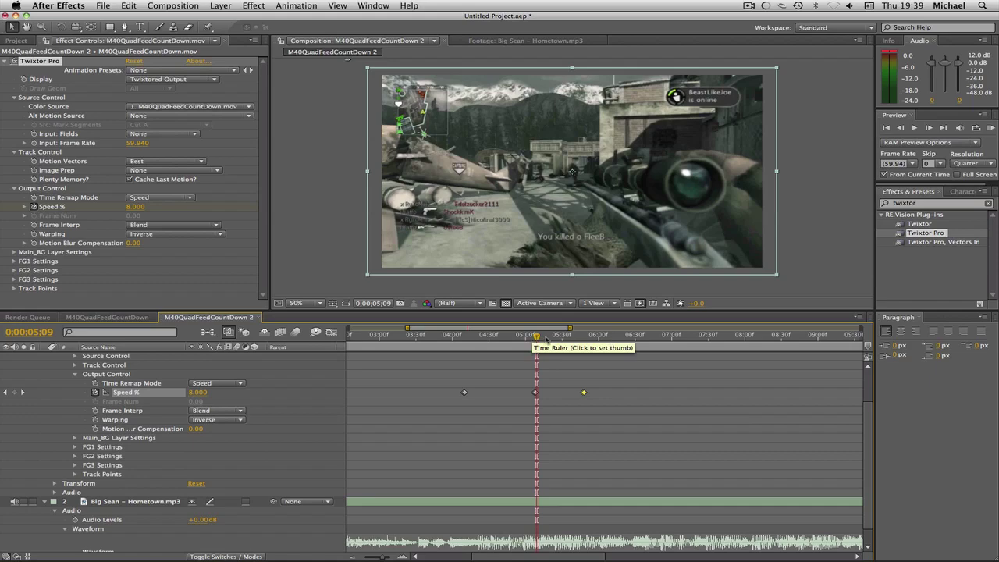
pyautogui.hscroll(-4, 547, 341)
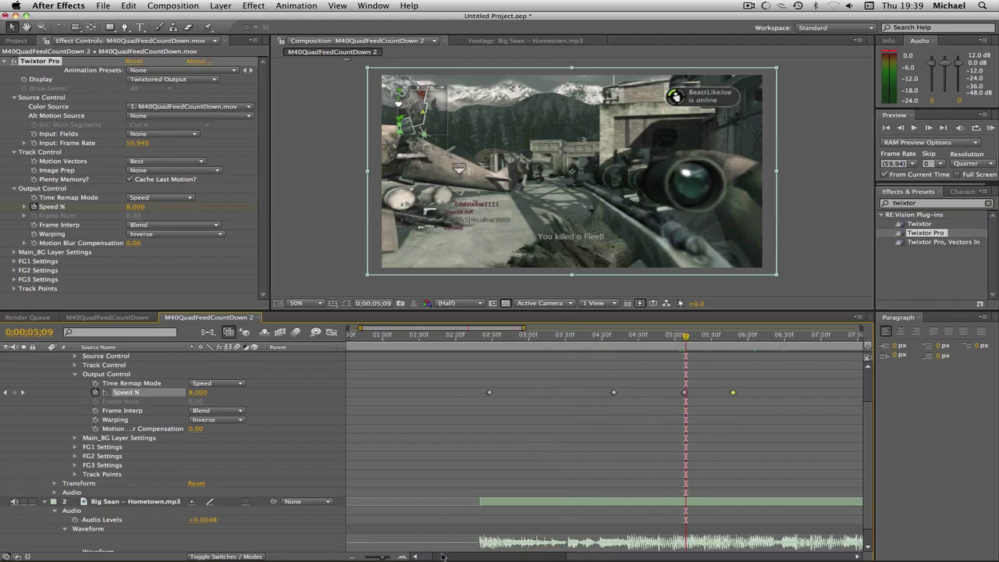
pyautogui.click(525, 336)
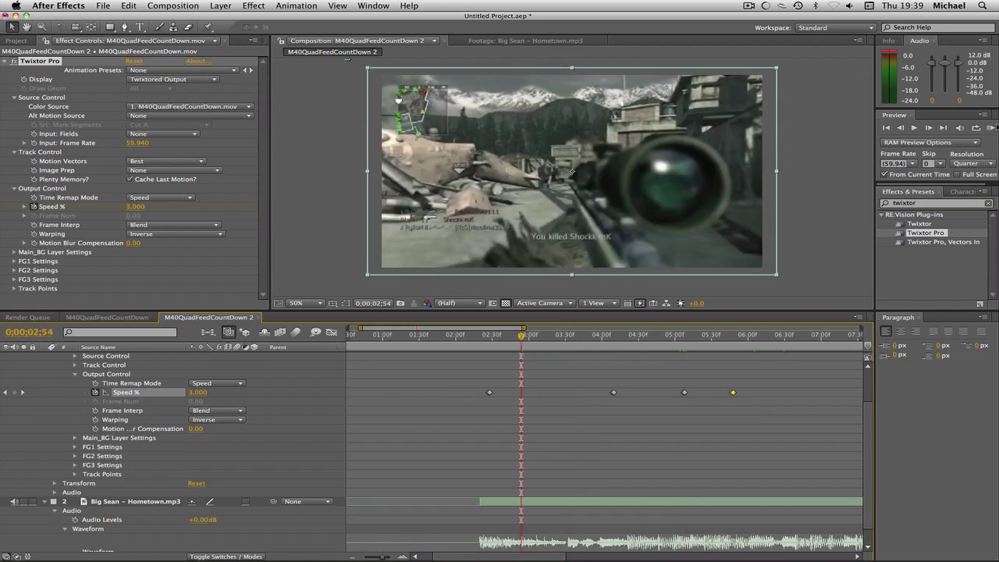
pyautogui.click(992, 126)
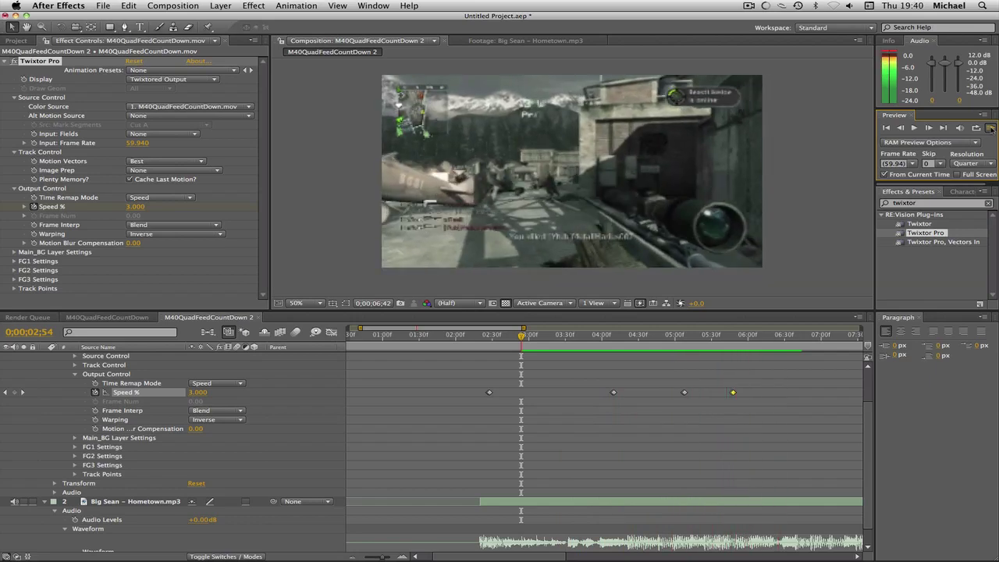
pyautogui.click(990, 128)
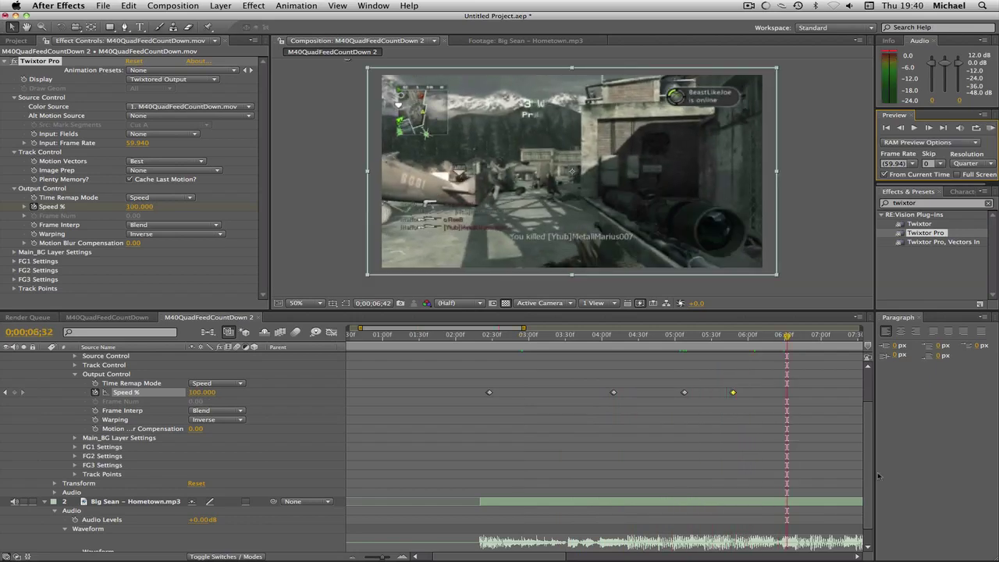
pyautogui.scroll(3, 848, 414)
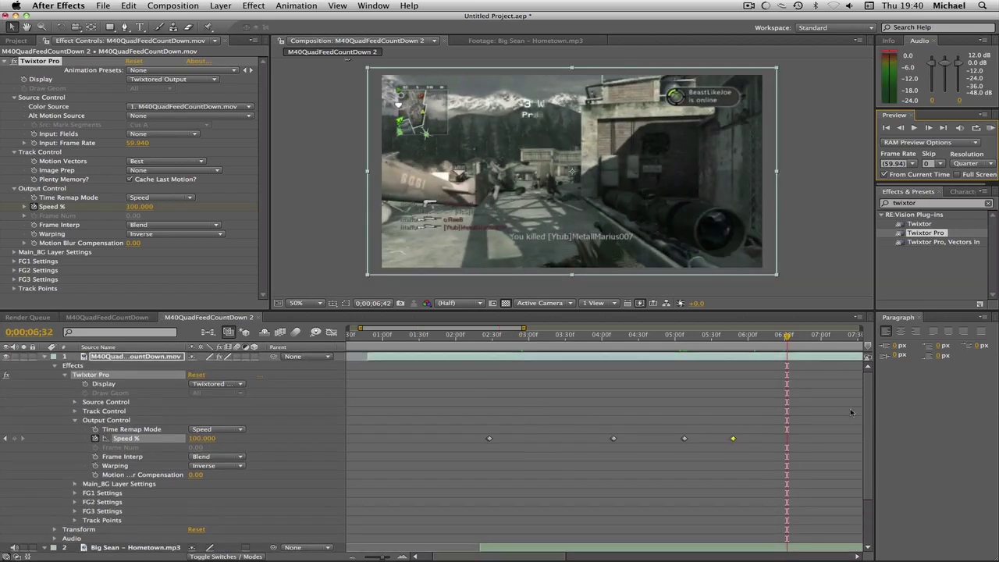
# - Review the first slow-motion section from 0;00;02;29 and inspect the frames around its speed change at 0;00;04;12
pyautogui.moveTo(502, 338); pyautogui.dragTo(492, 337)
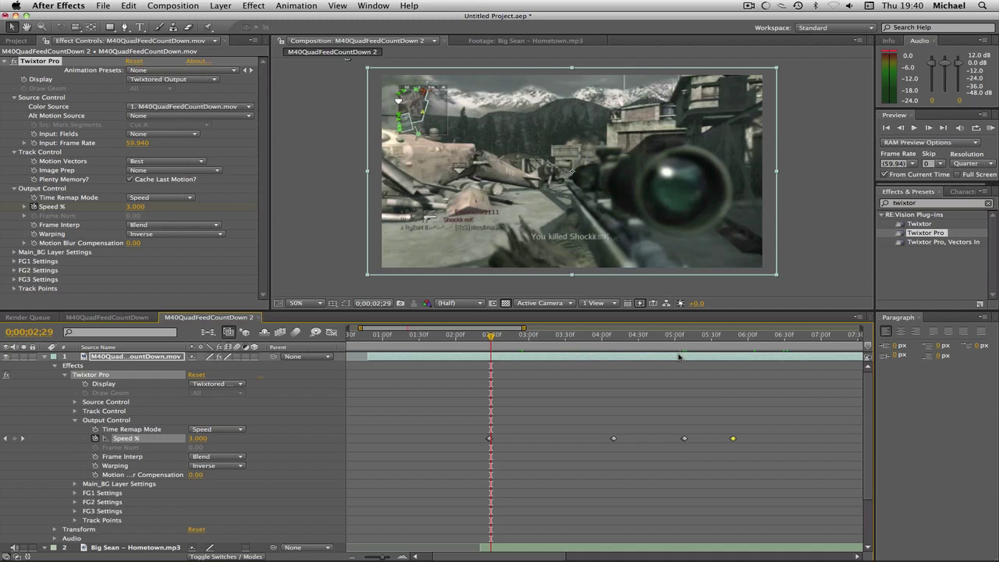
pyautogui.moveTo(491, 336); pyautogui.dragTo(609, 337)
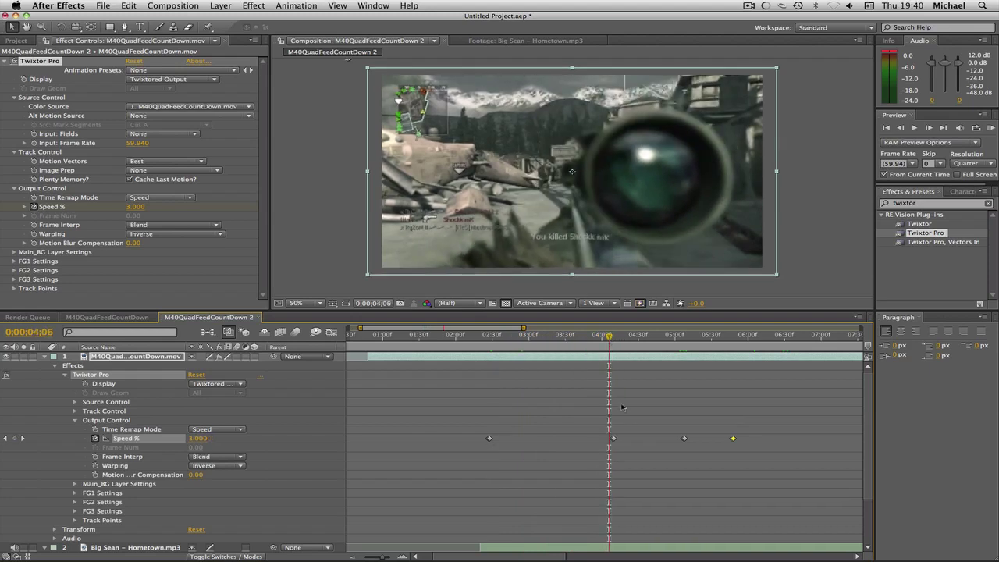
pyautogui.moveTo(609, 337); pyautogui.dragTo(617, 336)
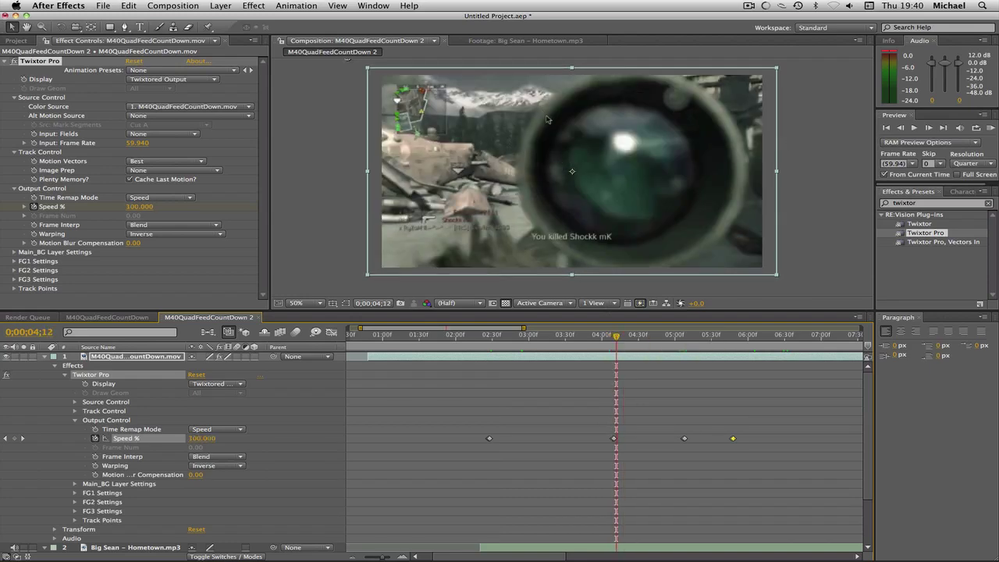
pyautogui.click(928, 128)
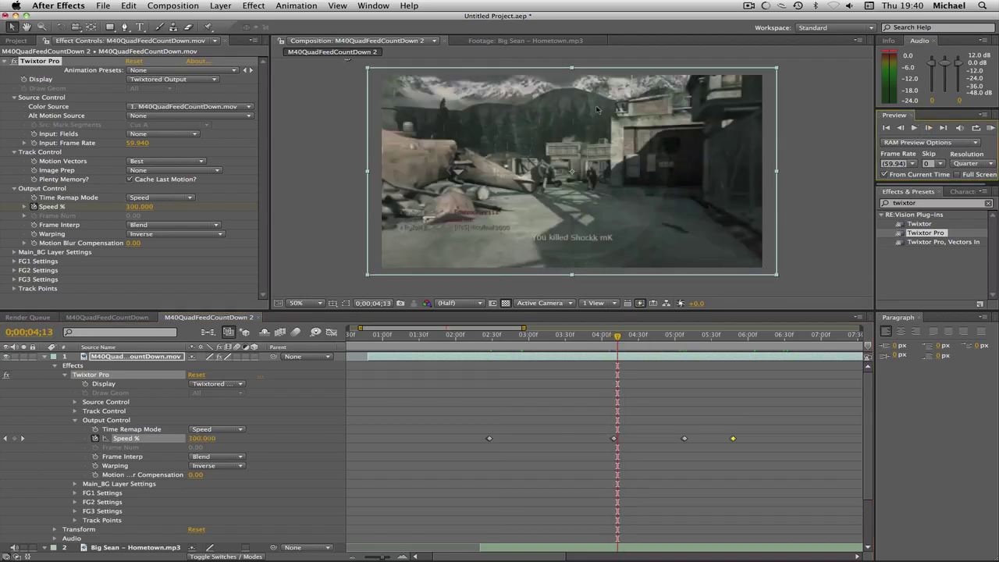
pyautogui.click(902, 128)
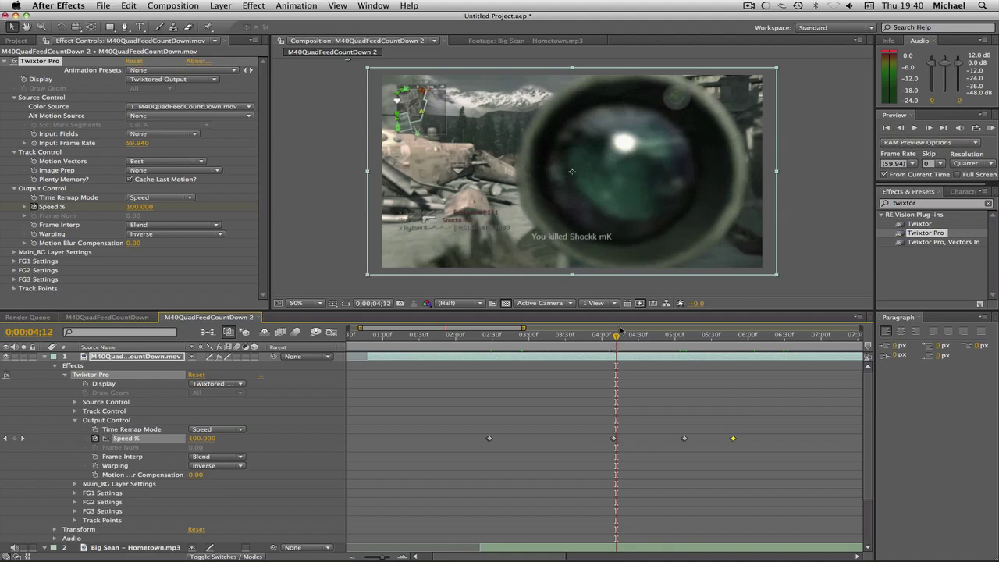
# - Check the gameplay shot at 0;00;04;21 against the beat in the Big Sean - Hometown waveform
pyautogui.moveTo(617, 337); pyautogui.dragTo(620, 343)
pyautogui.rightClick(652, 459)
pyautogui.click(635, 423)
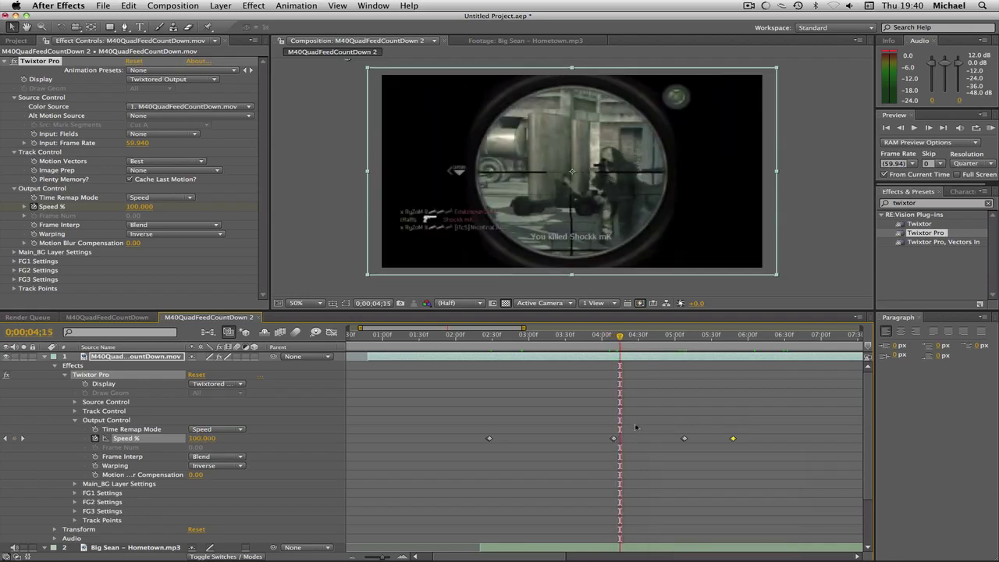
pyautogui.scroll(-3, 635, 423)
pyautogui.click(627, 338)
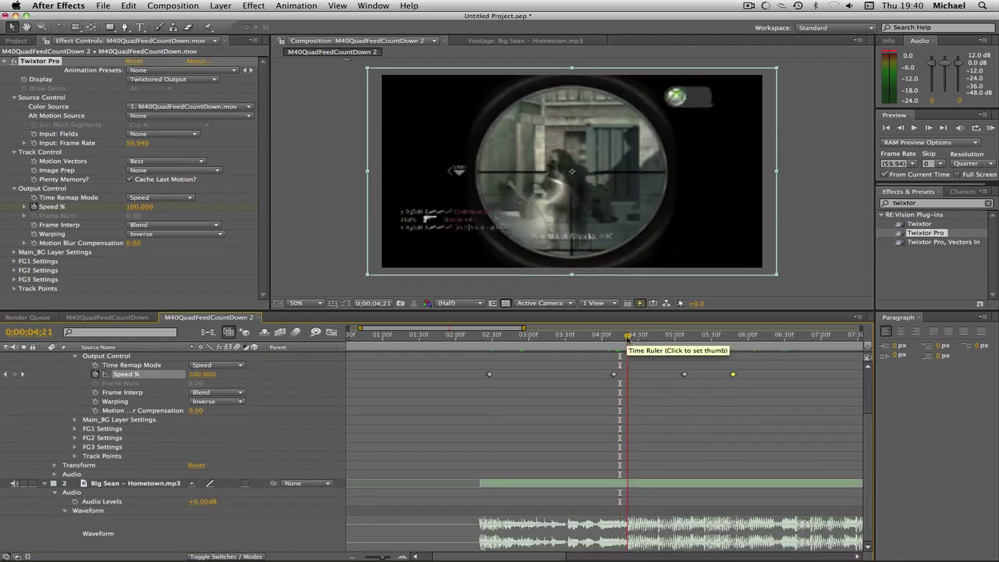
pyautogui.scroll(3, 641, 359)
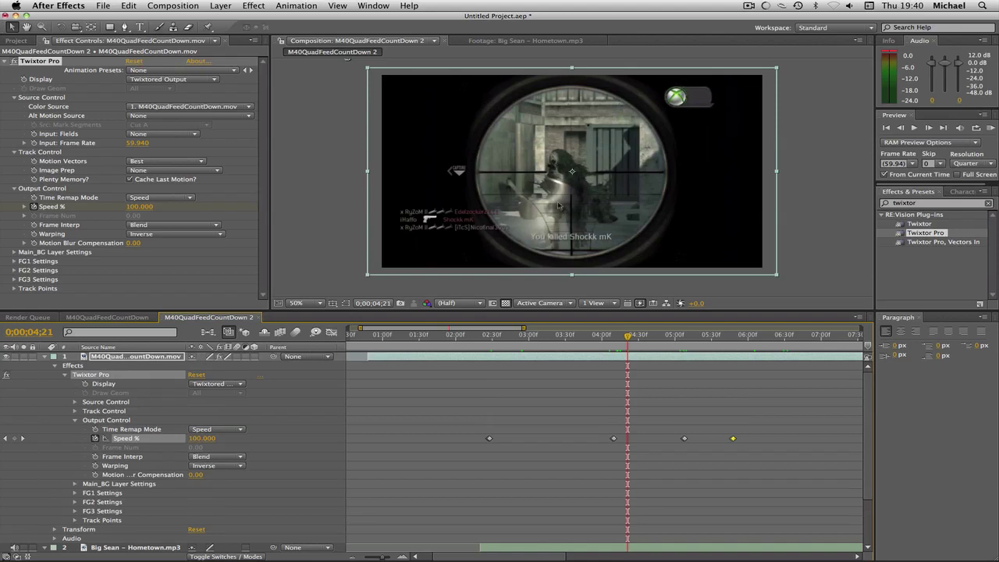
pyautogui.scroll(-3, 648, 500)
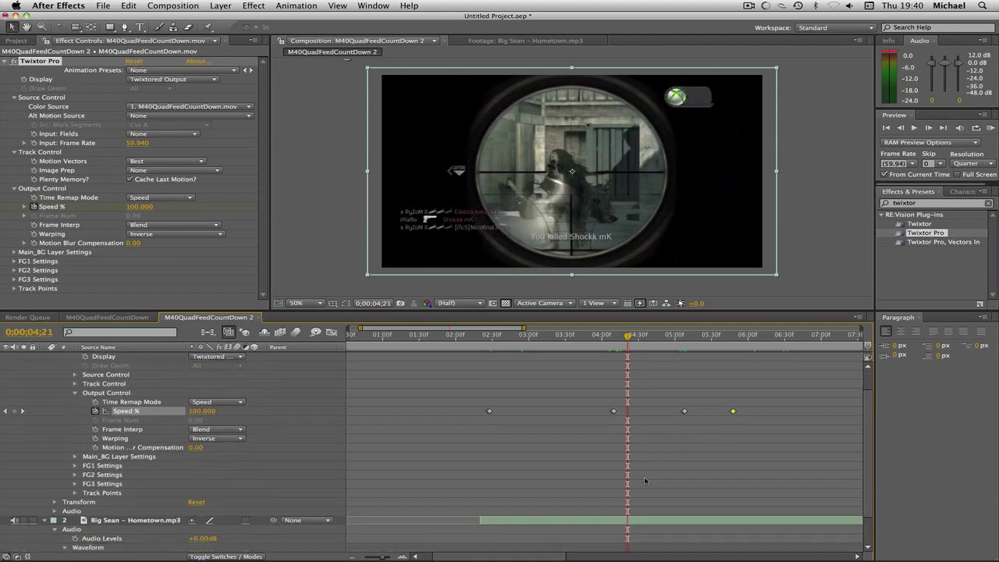
pyautogui.scroll(3, 623, 533)
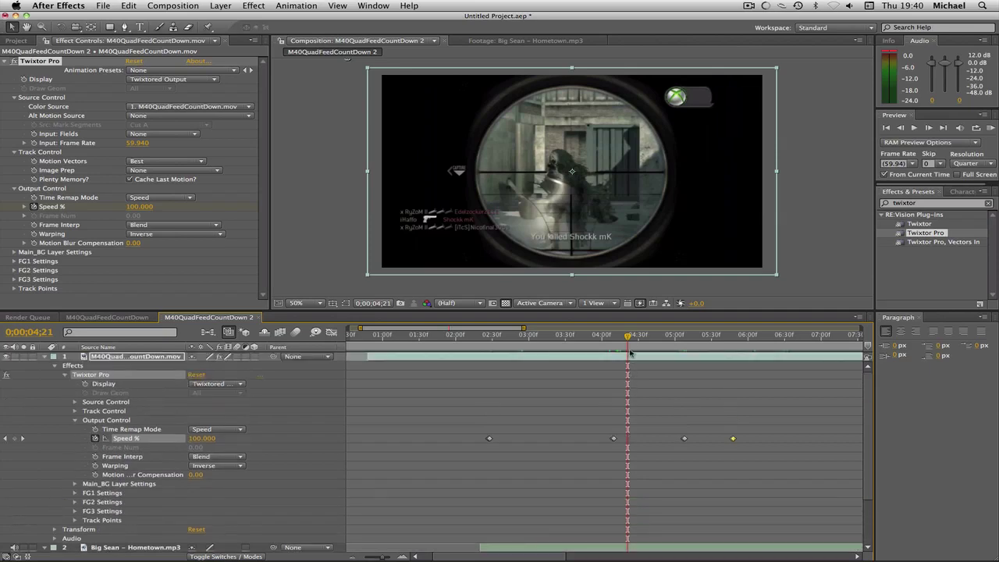
# - Check the shot after the second slow-motion section at 0;00;06;00 against the song's waveform
pyautogui.moveTo(629, 337); pyautogui.dragTo(748, 336)
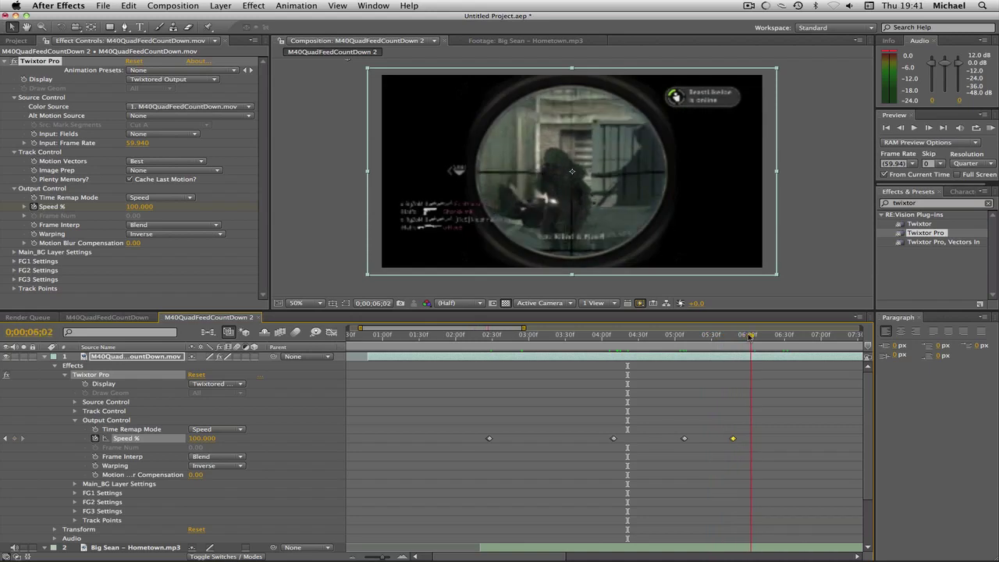
pyautogui.scroll(-1, 762, 348)
pyautogui.scroll(-3, 762, 370)
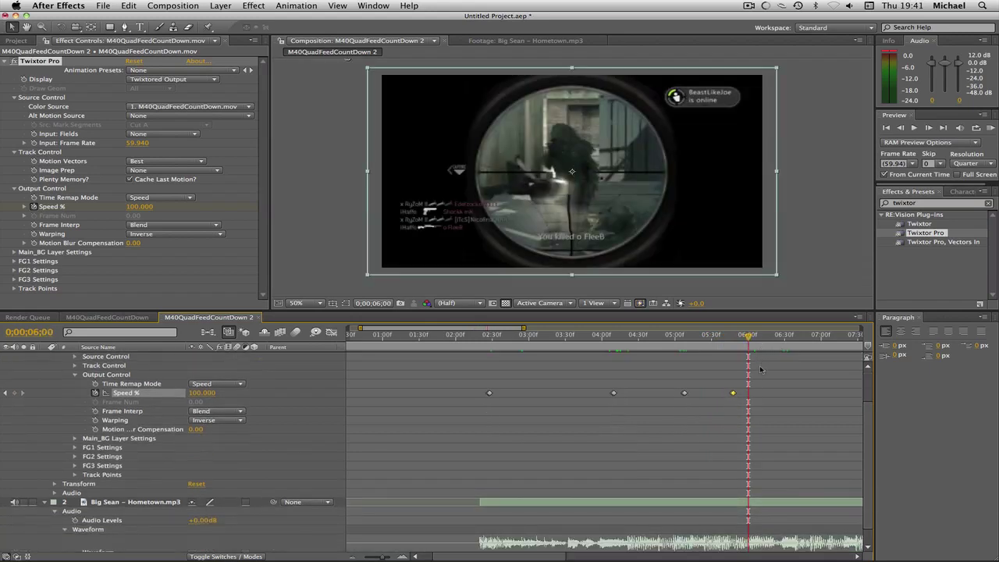
pyautogui.scroll(5, 755, 390)
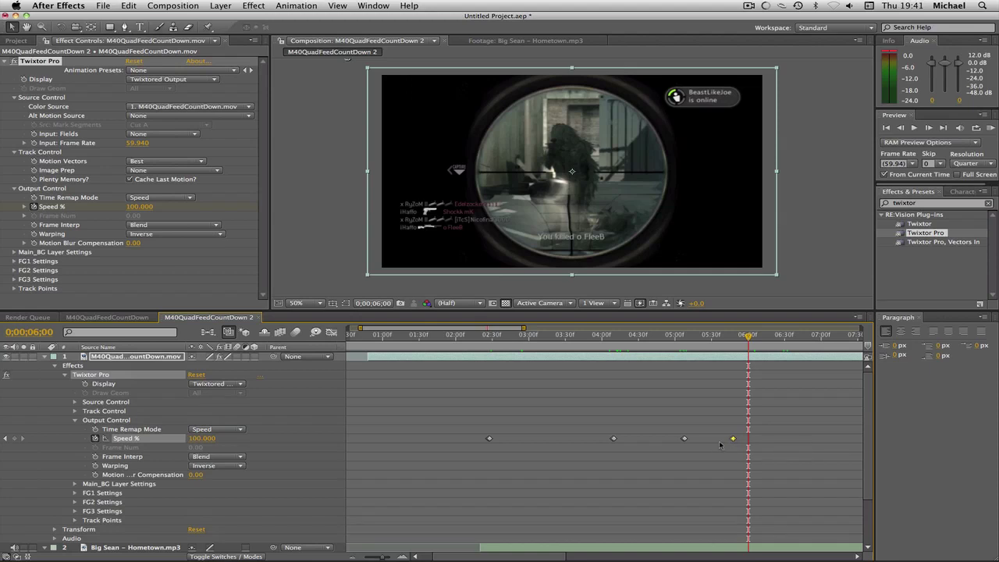
# - Move to 0;00;05;24, find the Magic Bullet Looks effect and apply it to the M40QuadFeedCountDown.mov layer
pyautogui.click(684, 337)
pyautogui.click(704, 337)
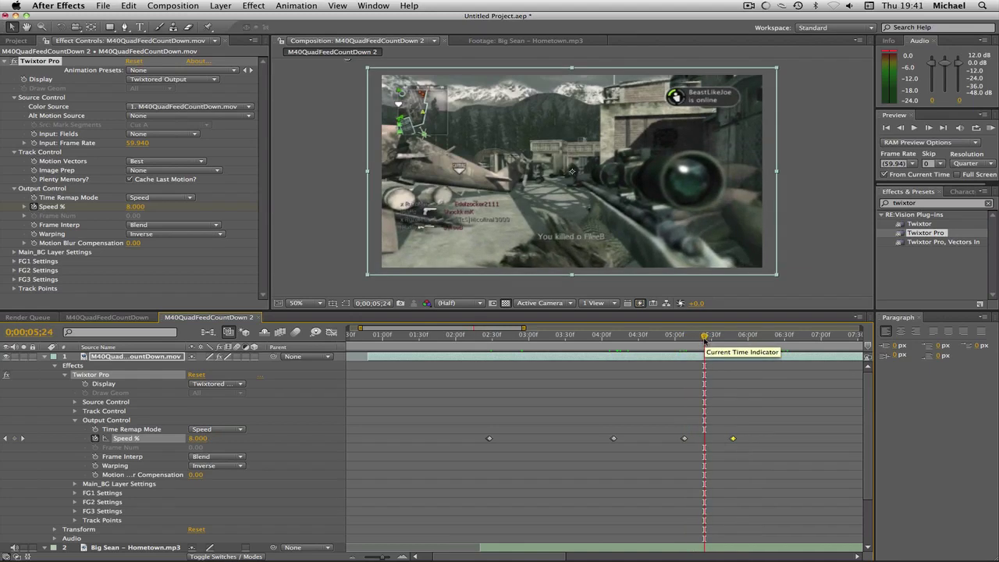
pyautogui.click(750, 5)
pyautogui.click(730, 15)
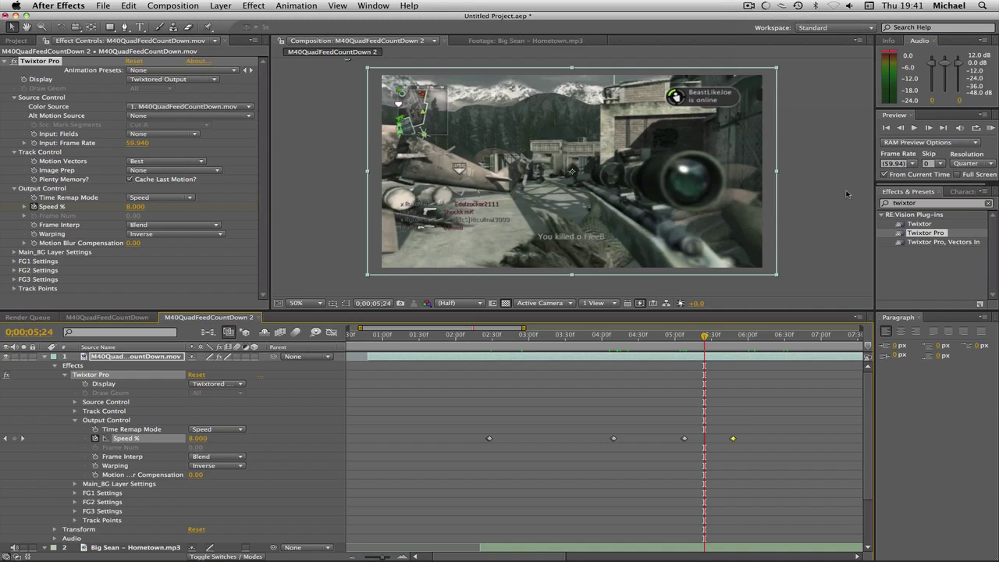
pyautogui.click(949, 203)
pyautogui.write('looks')
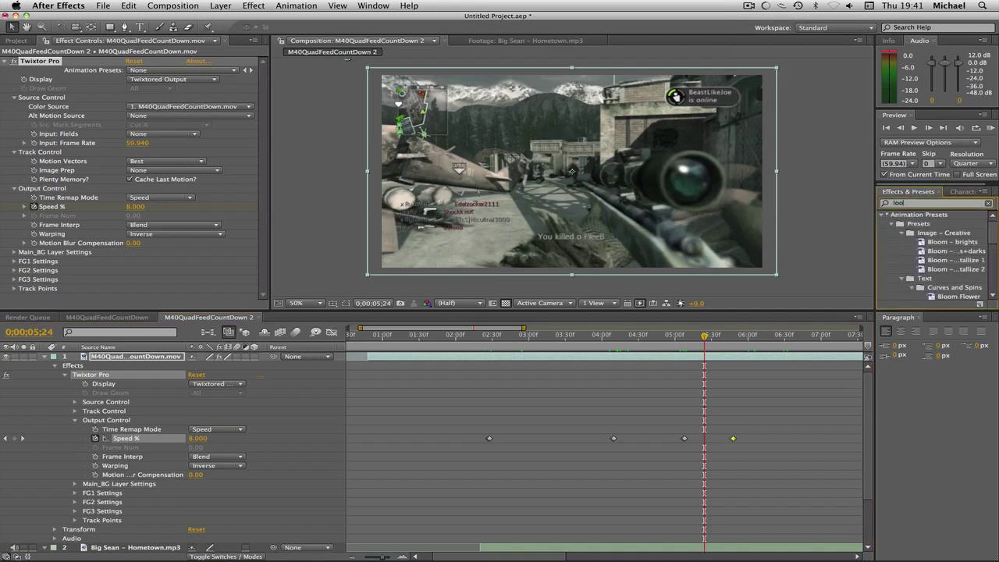
pyautogui.click(921, 225)
pyautogui.moveTo(923, 227); pyautogui.dragTo(150, 359)
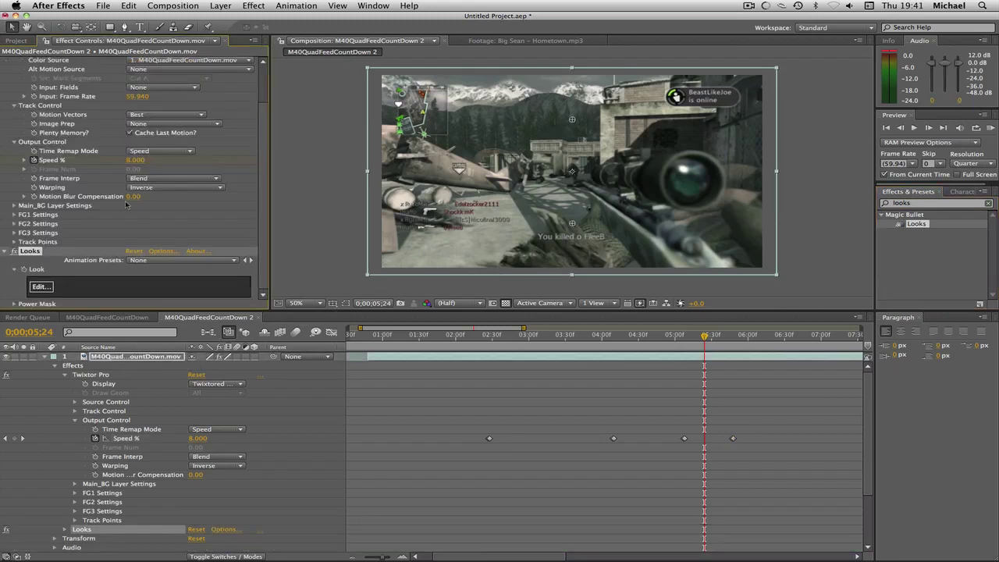
# - Edit the Looks effect in LooksBuilder, load the saved look file Old.ls3 and apply it to the gameplay layer
pyautogui.click(42, 286)
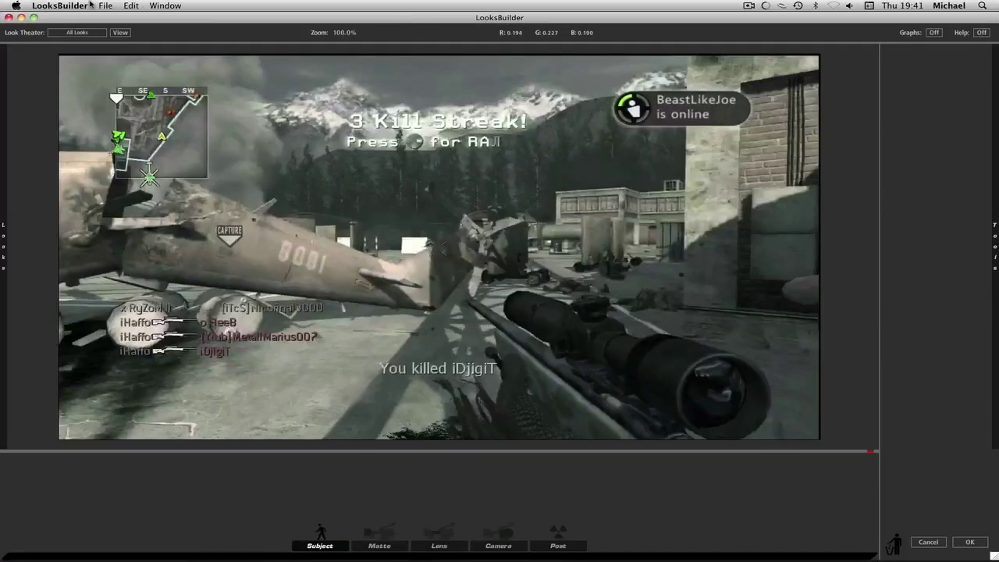
pyautogui.click(104, 6)
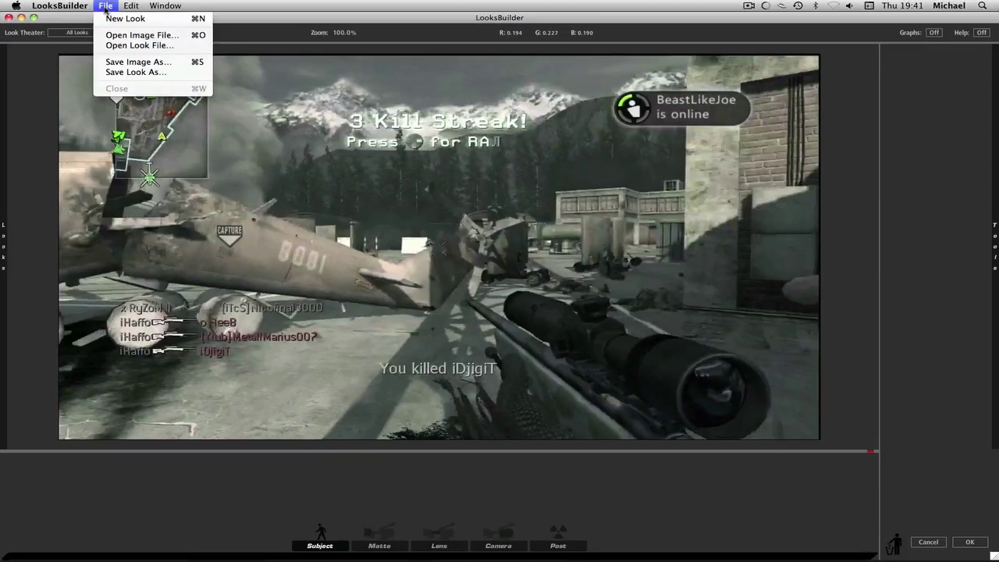
pyautogui.click(165, 61)
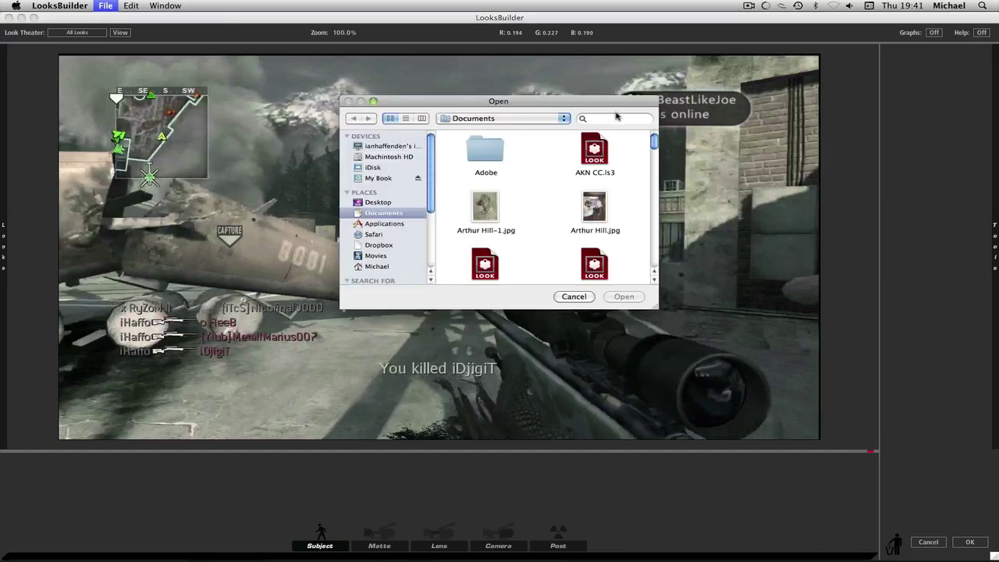
pyautogui.write('old.')
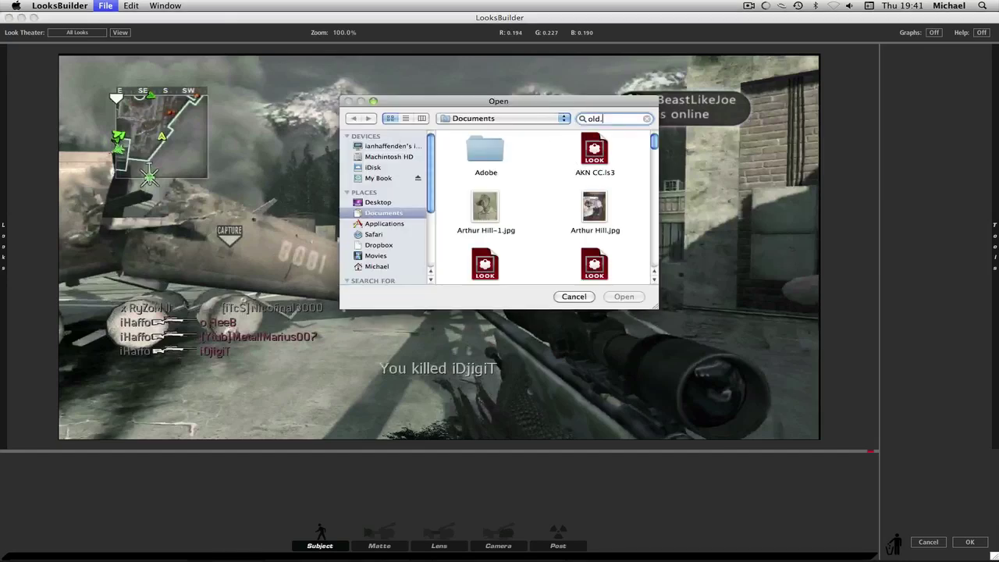
pyautogui.write('ls3')
pyautogui.click(494, 169)
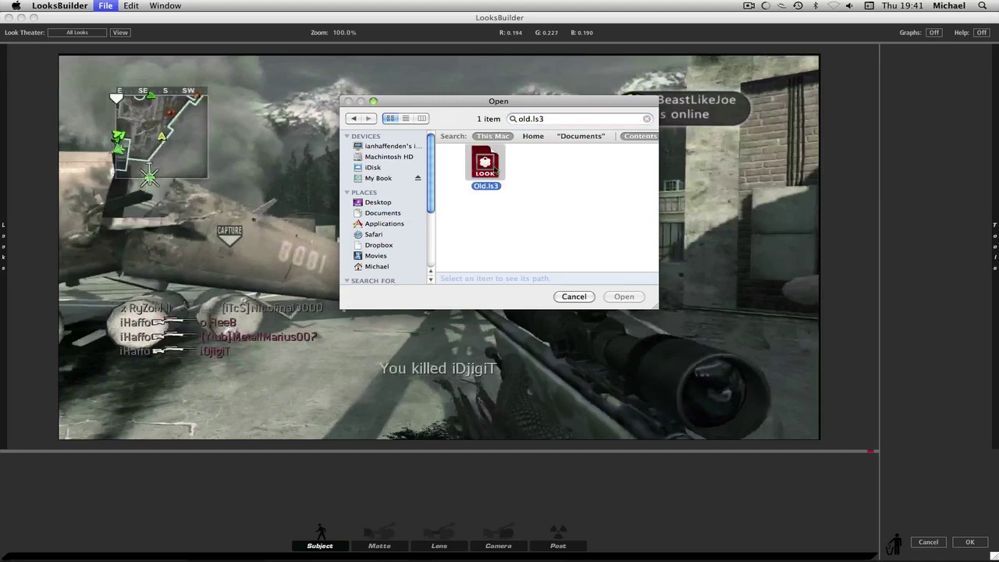
pyautogui.doubleClick(494, 169)
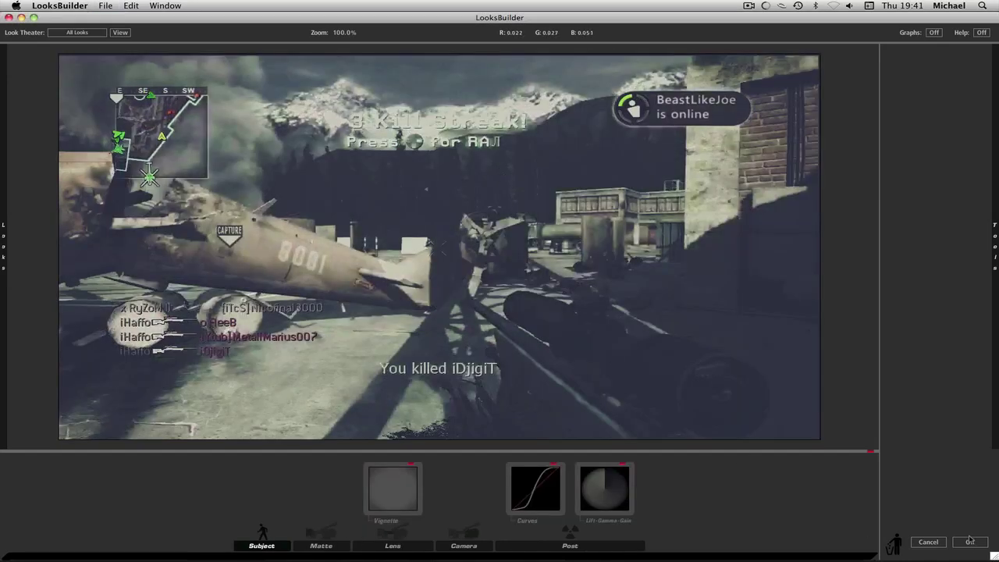
pyautogui.click(970, 541)
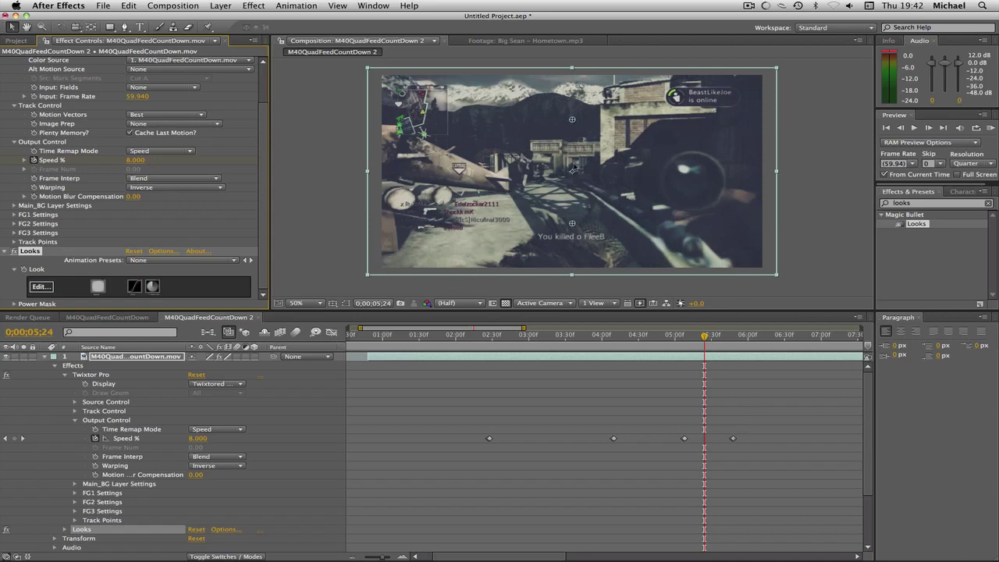
# - Collapse the Looks and Twixtor Pro settings in the effect controls and deselect the effects
pyautogui.click(6, 250)
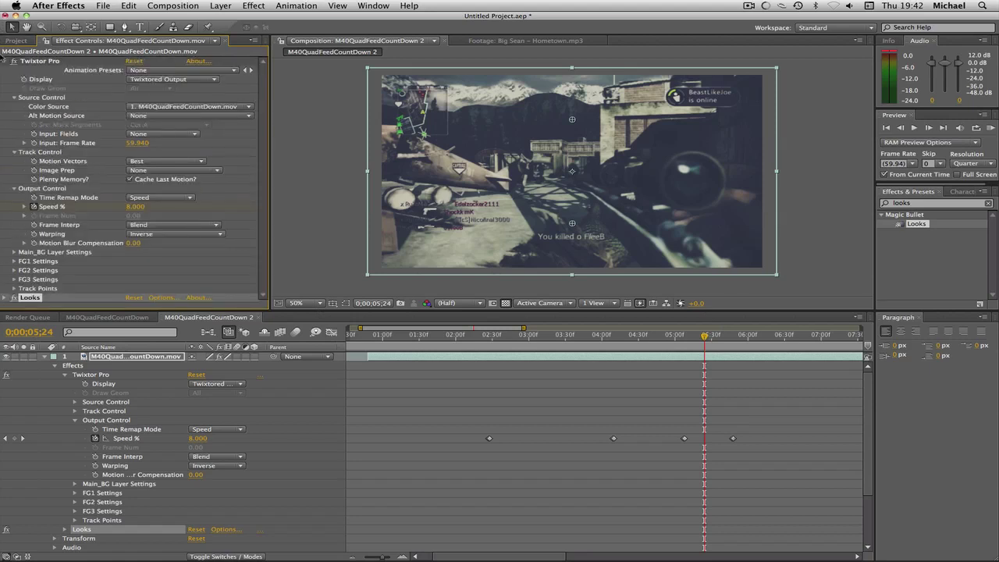
pyautogui.click(5, 62)
pyautogui.click(185, 297)
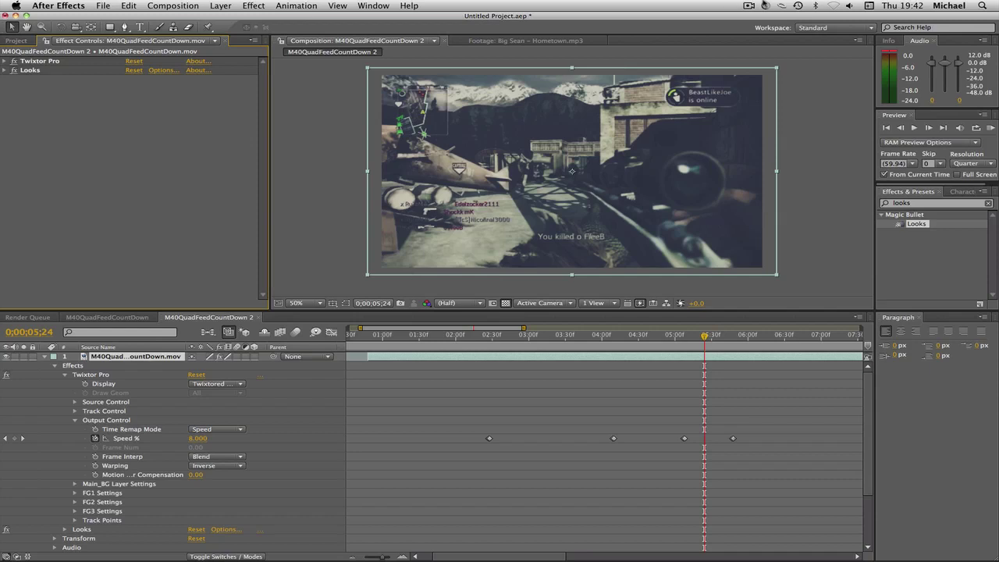
pyautogui.click(748, 6)
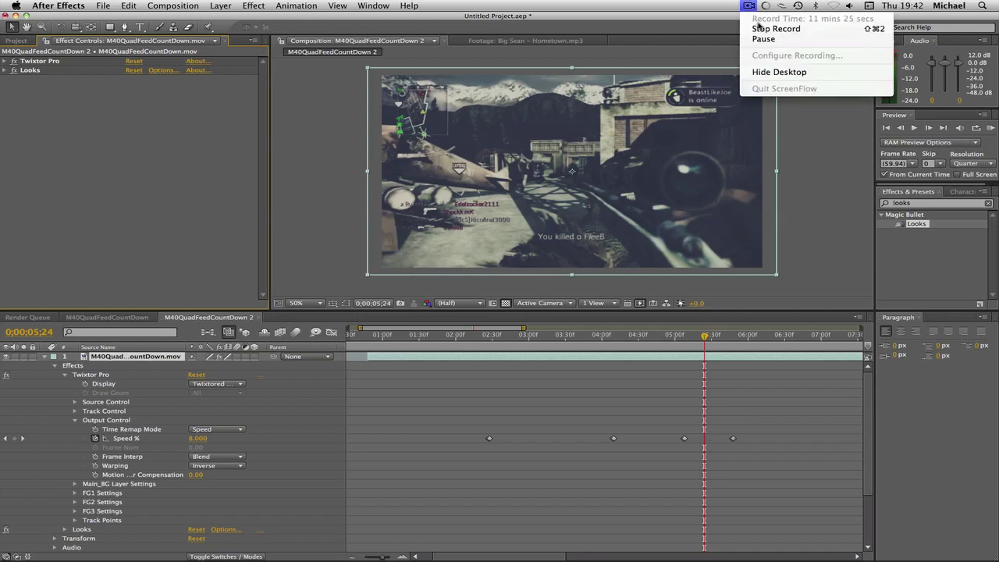